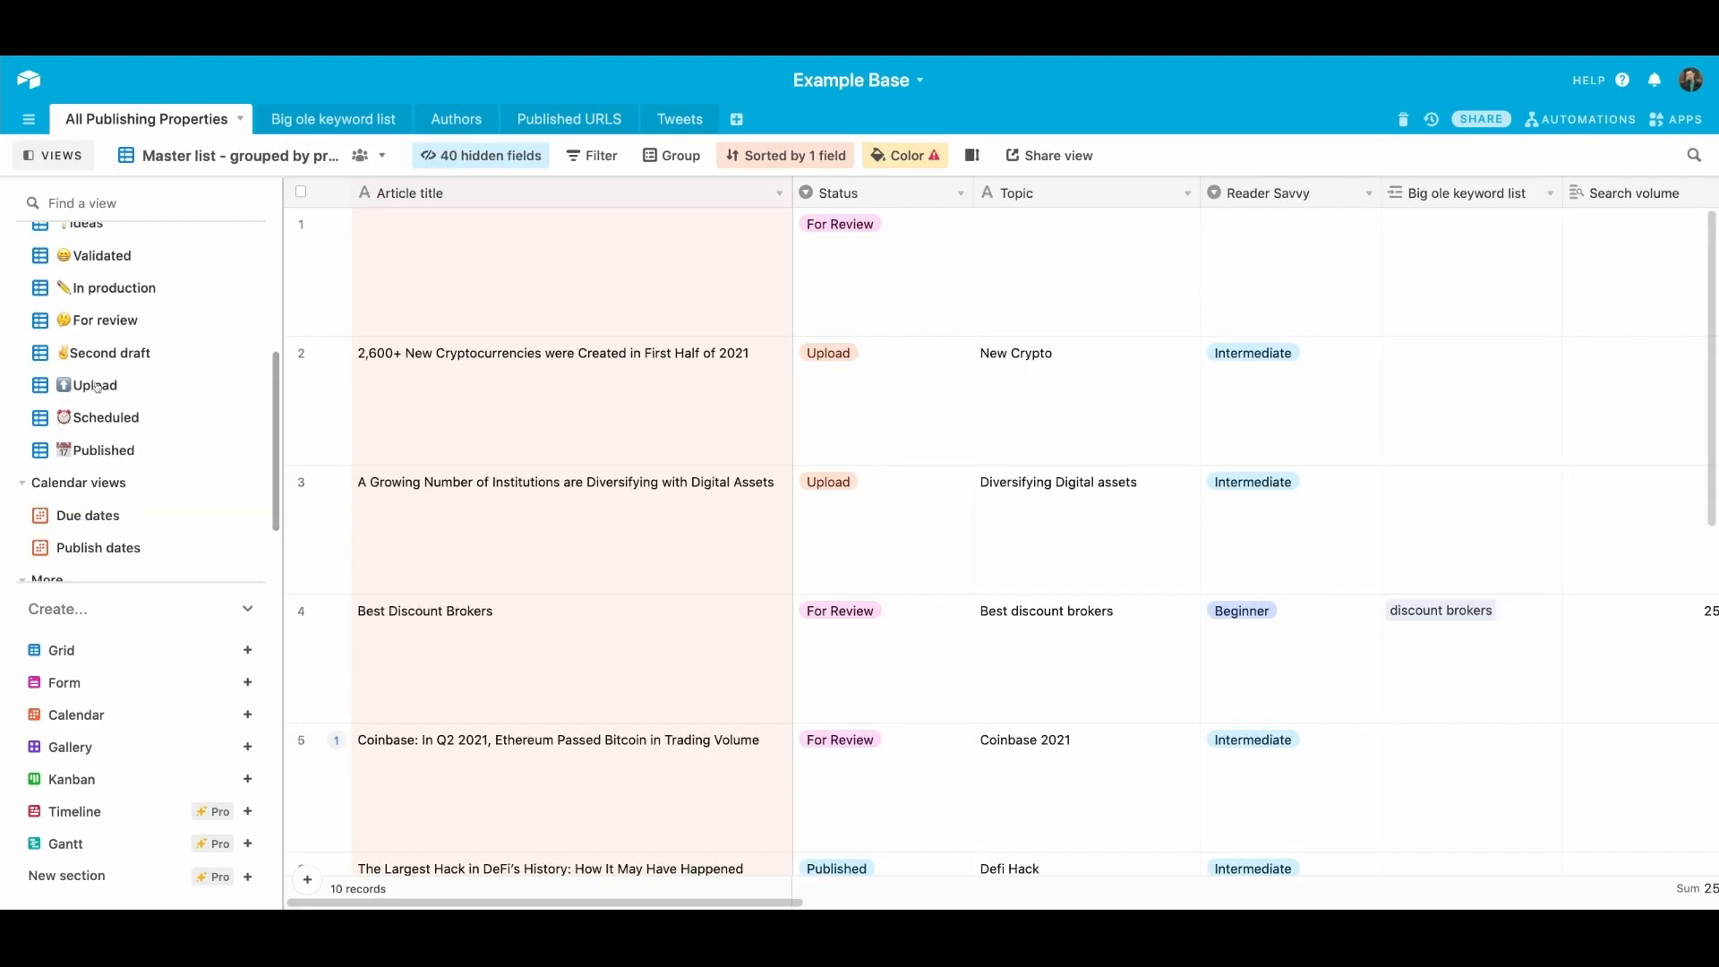
Step: Review the Airtable trigger's source, the Upload view in Example Base, and check the trigger's test record
{"action": "left_click", "coordinate": [97, 387]}
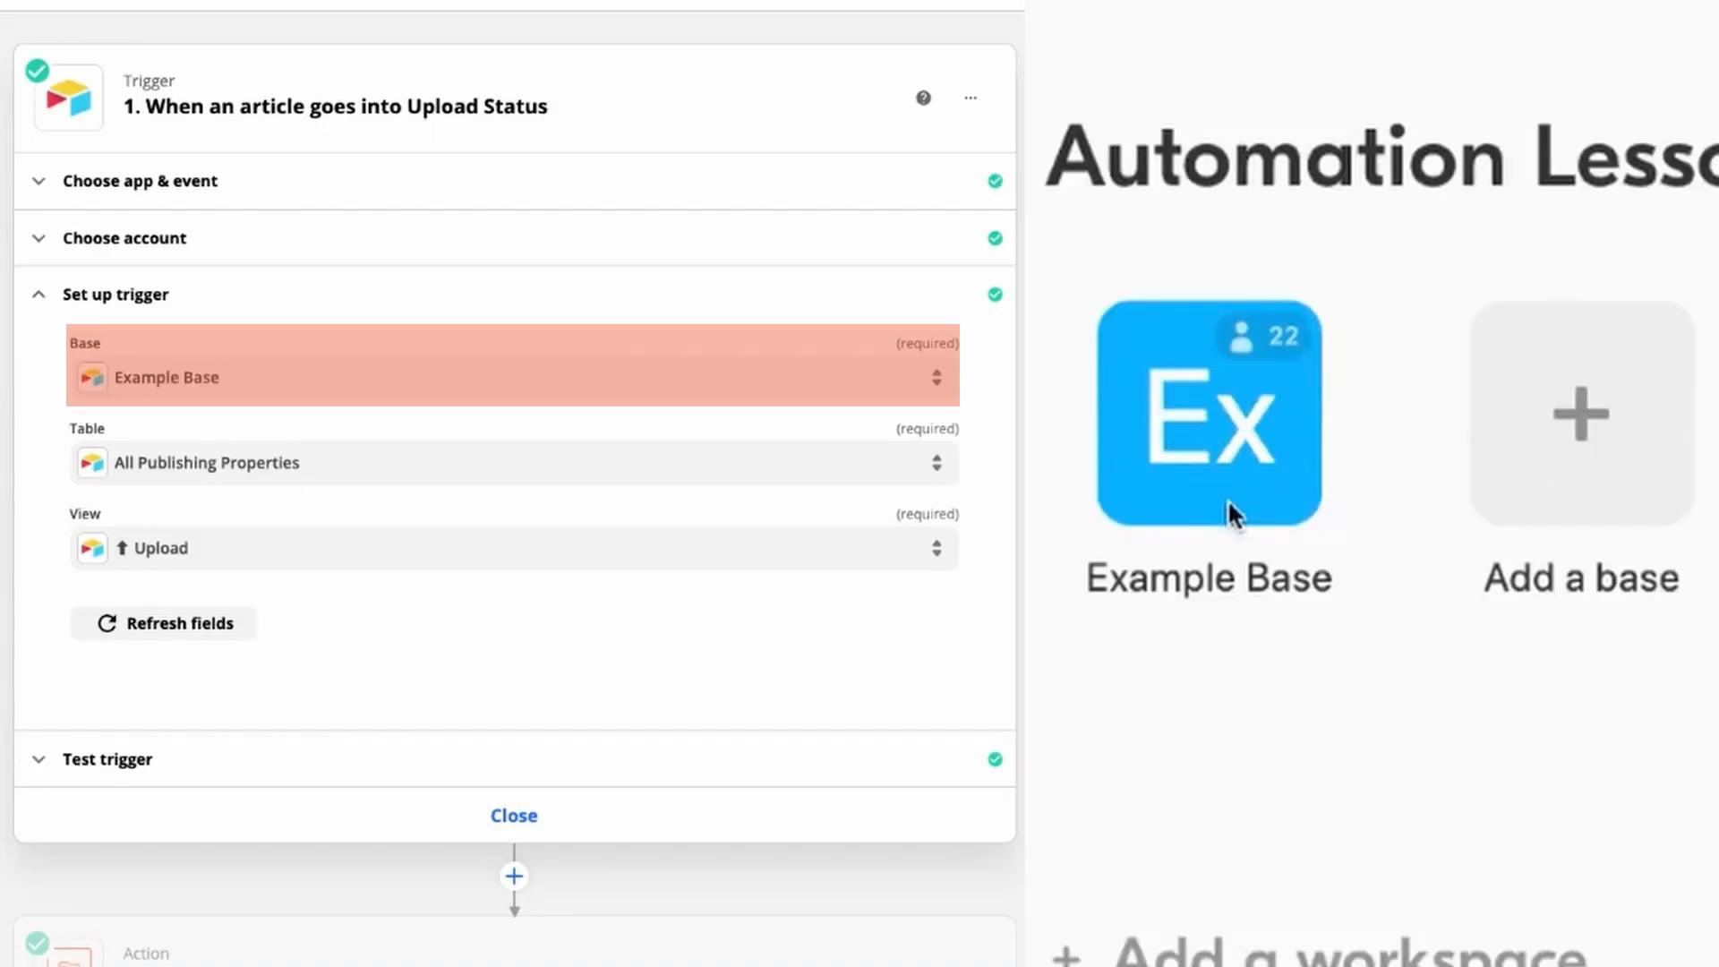
{"action": "left_click", "coordinate": [1228, 507]}
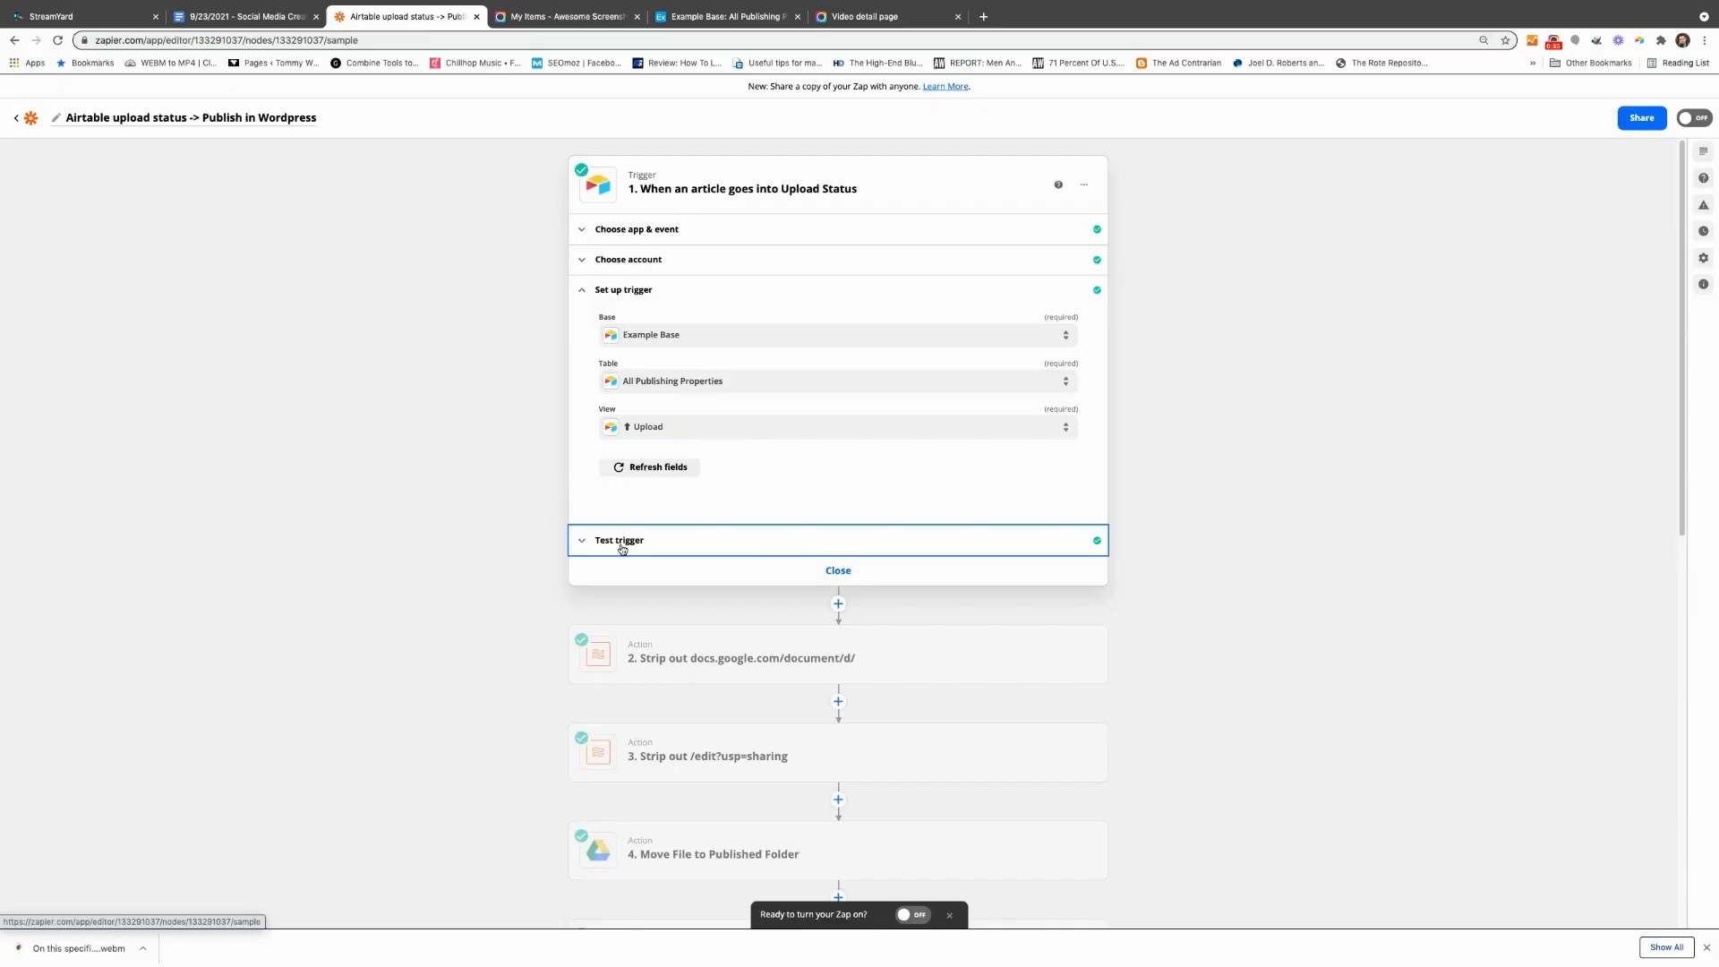
{"action": "left_click", "coordinate": [113, 759]}
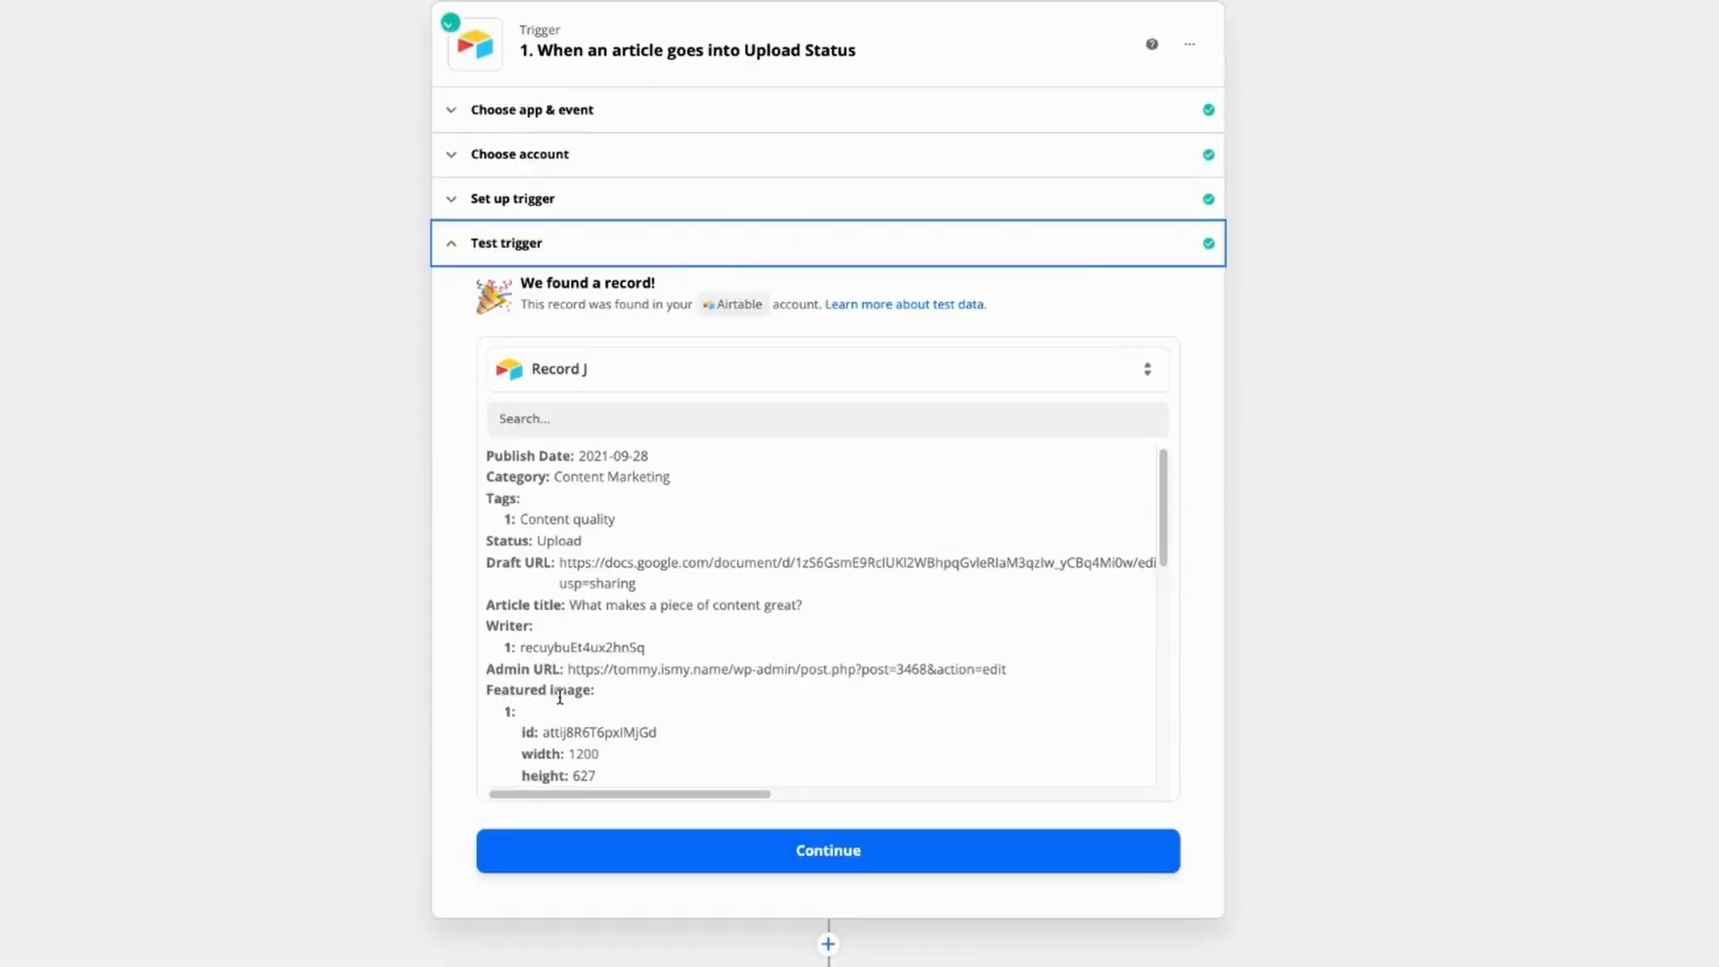
{"action": "left_click", "coordinate": [577, 382]}
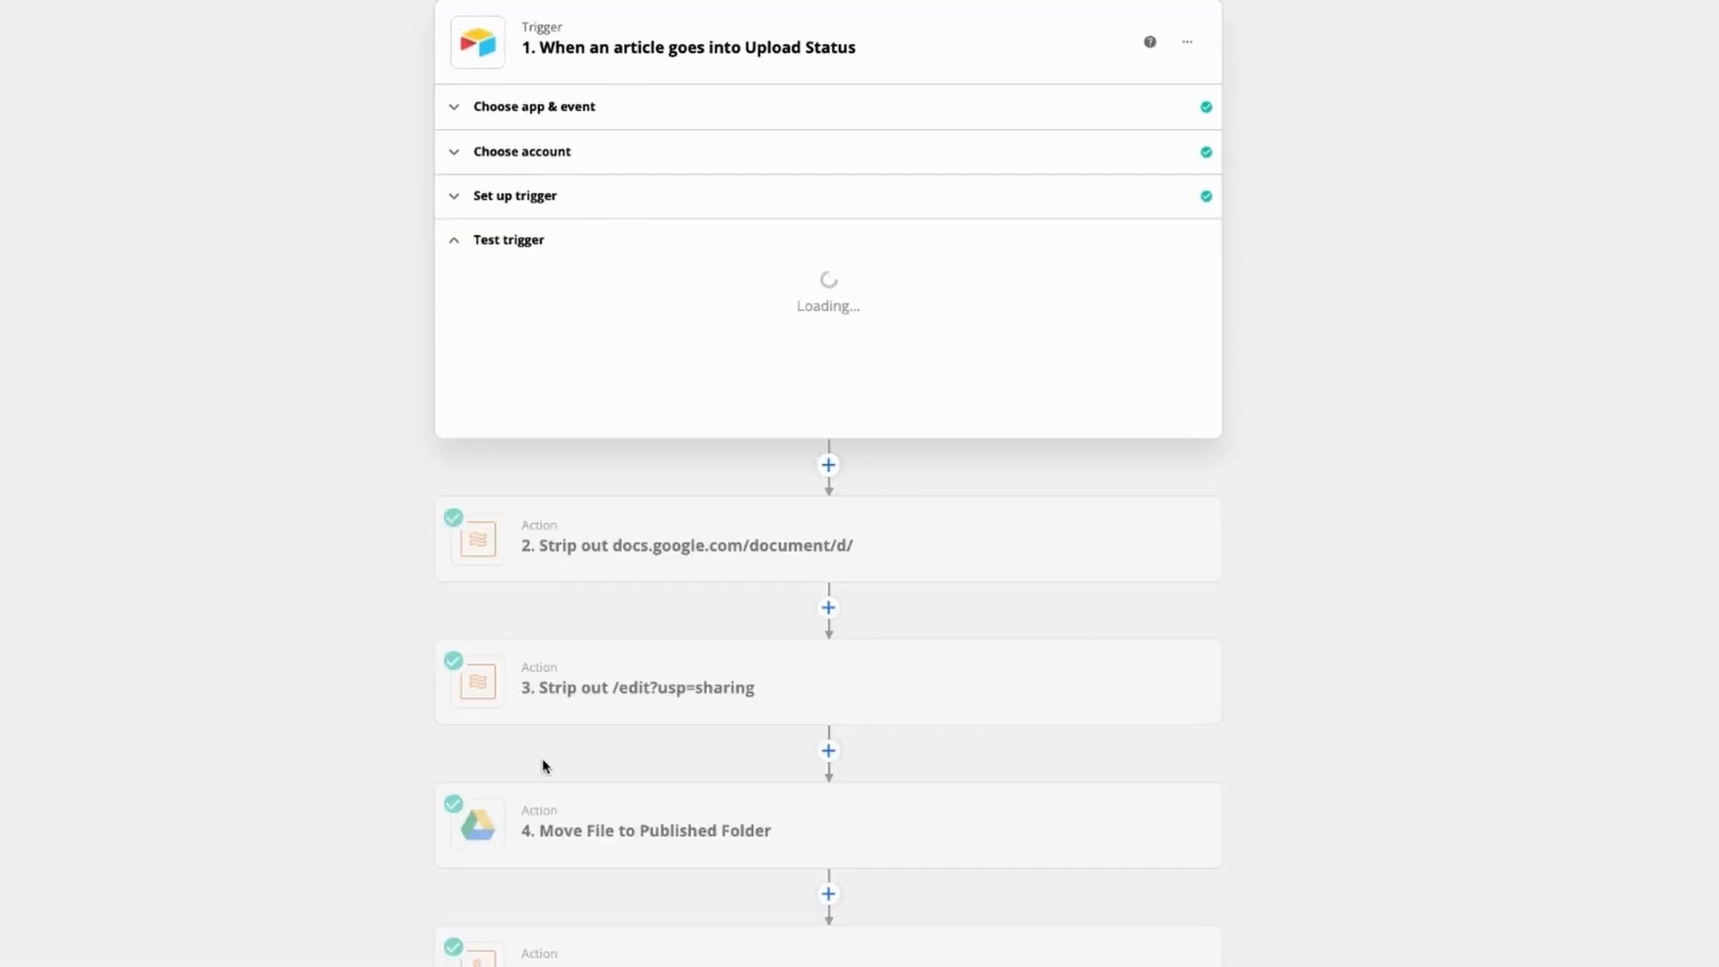
{"action": "left_click", "coordinate": [544, 764]}
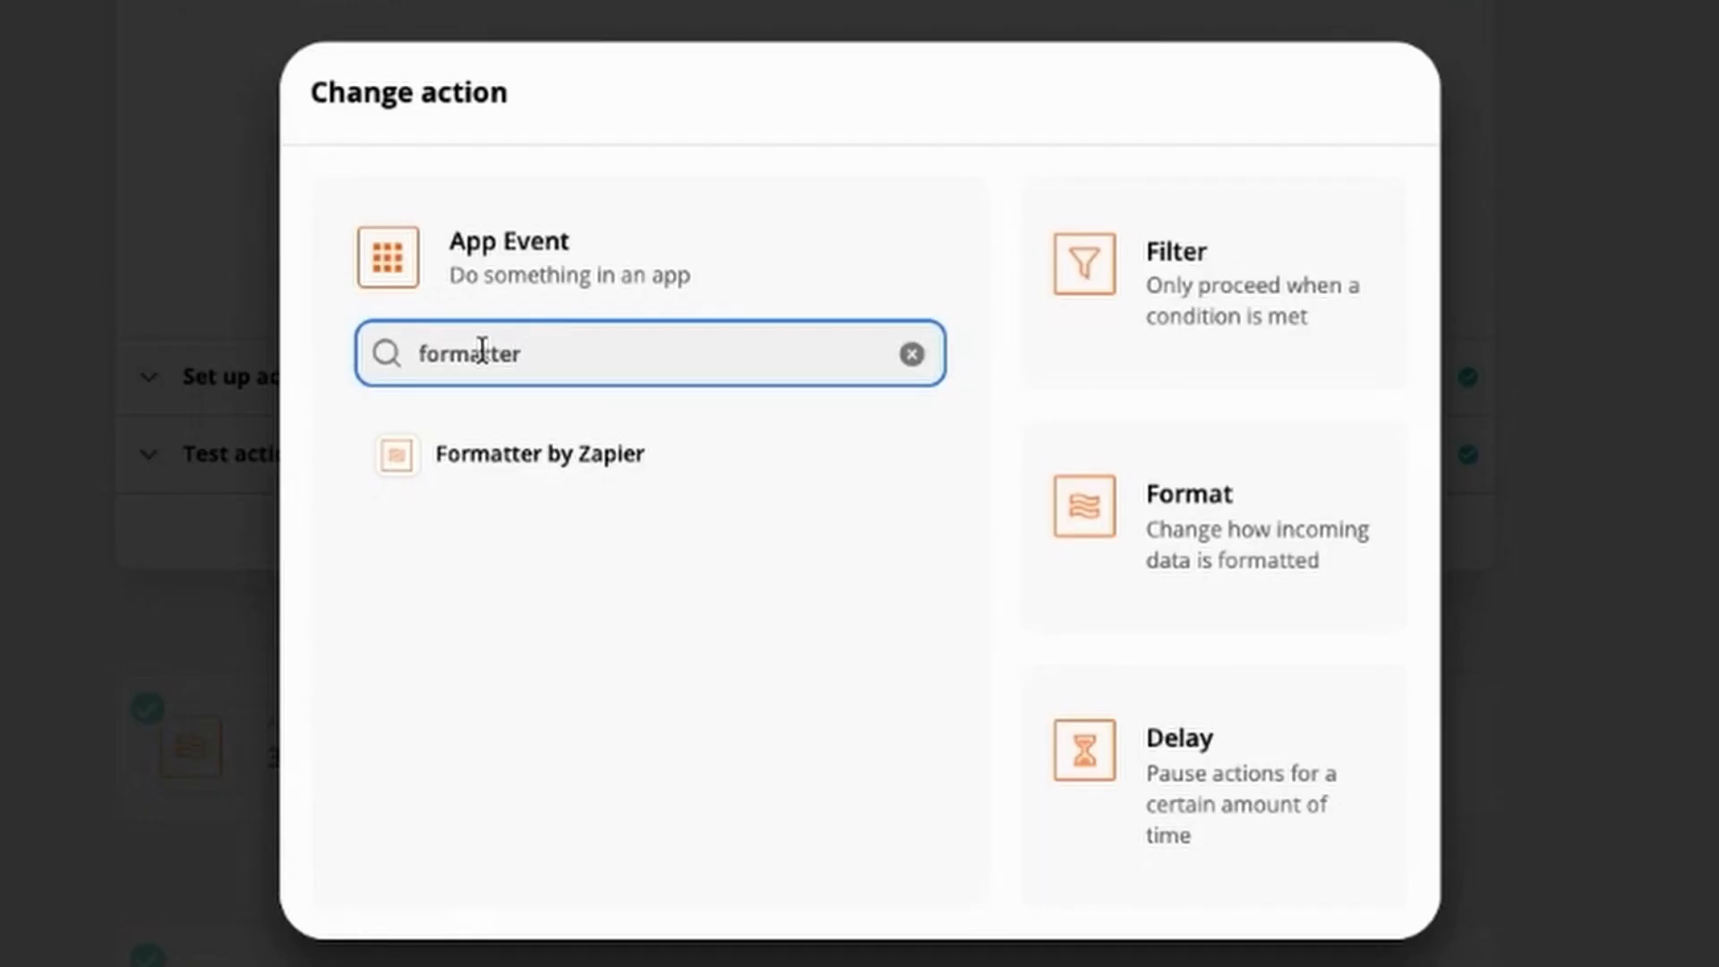
Step: Set the Formatter by Zapier action event to Text in the "Strip out docs.google.com/document/d/" action
{"action": "key", "text": "Tab"}
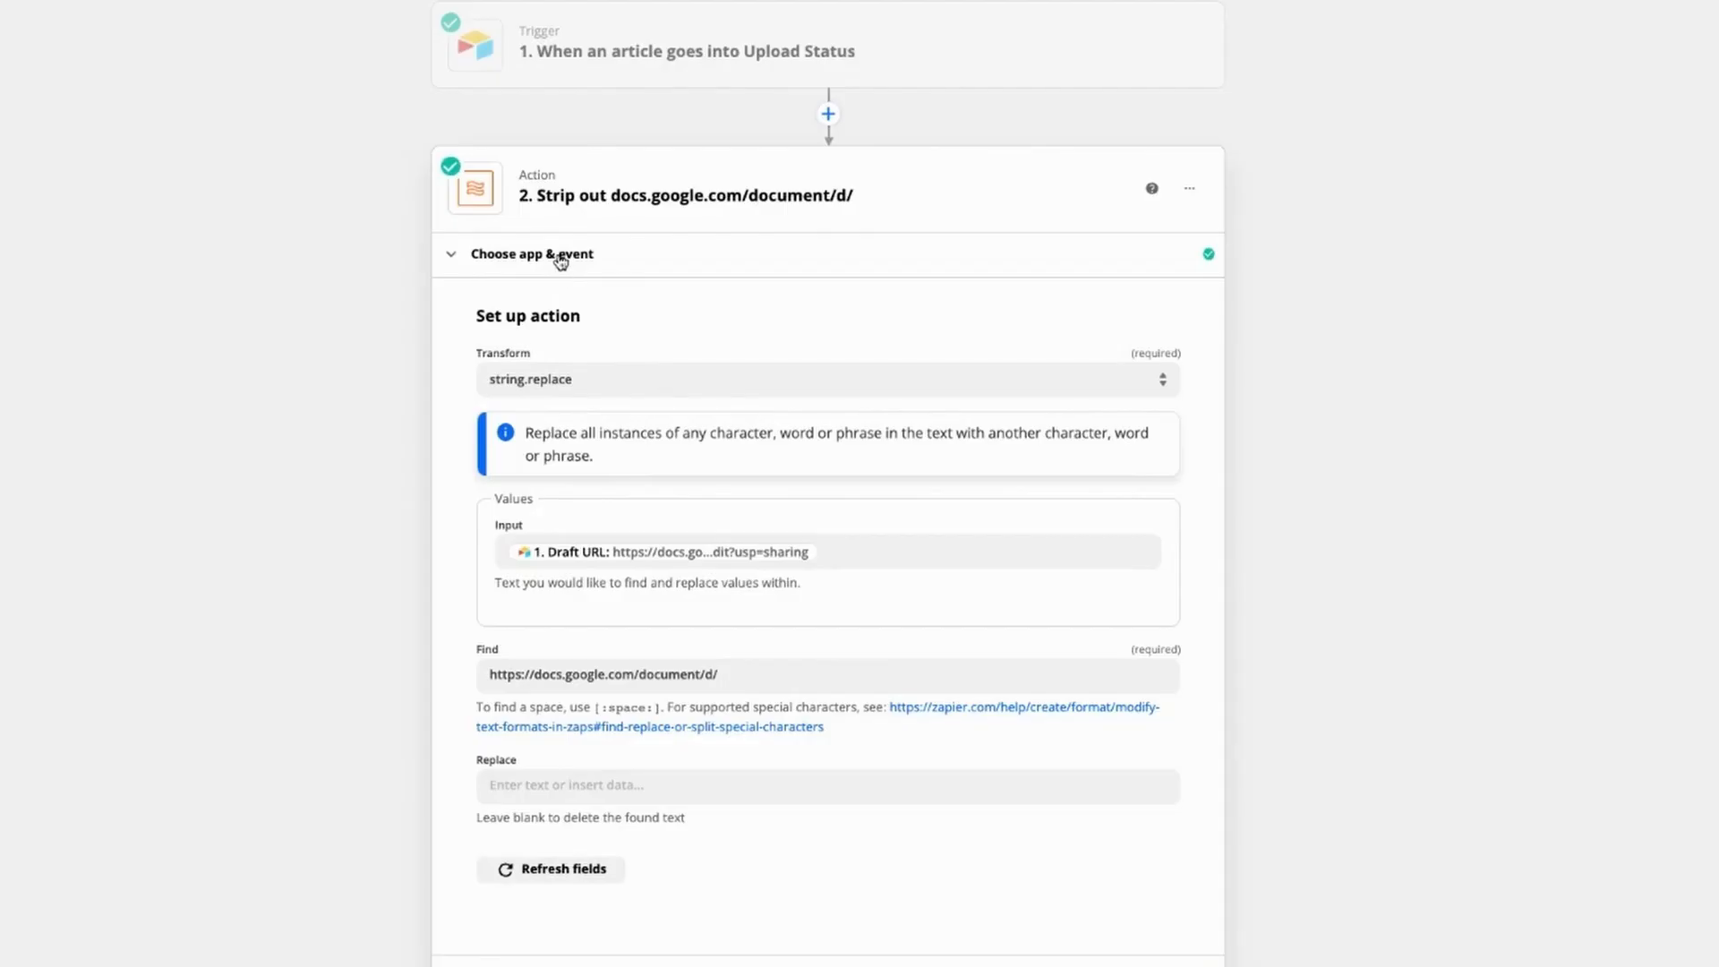
{"action": "left_click", "coordinate": [560, 259]}
{"action": "left_click", "coordinate": [570, 393]}
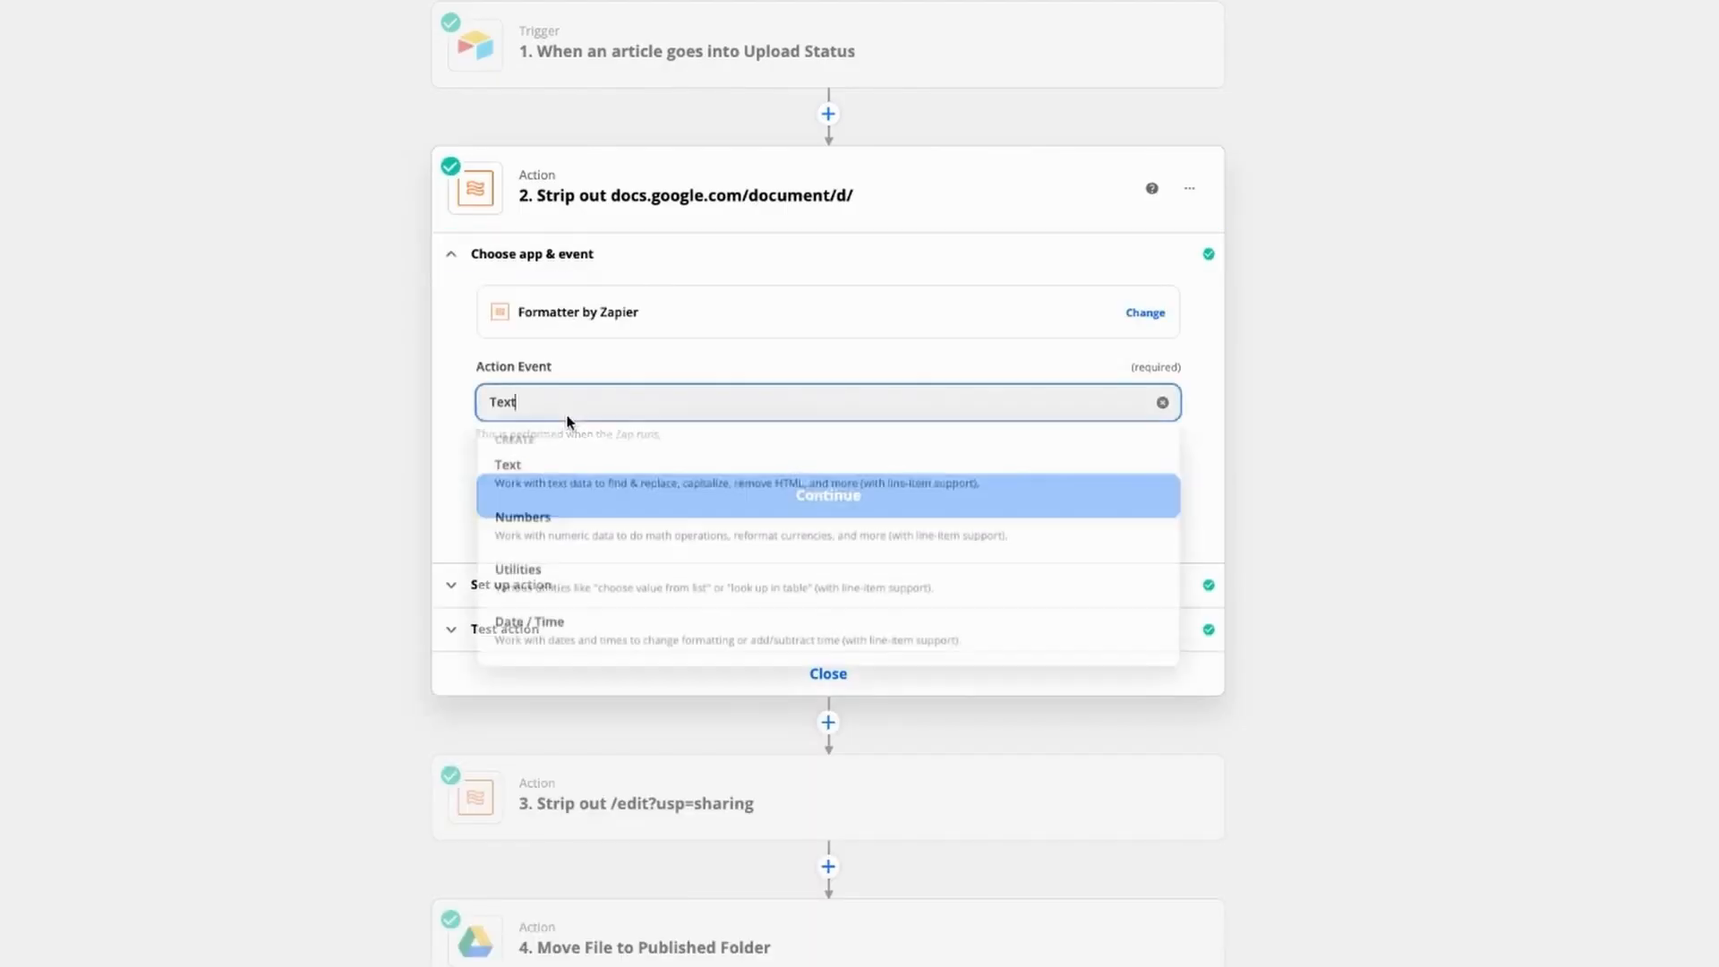
{"action": "left_click", "coordinate": [563, 488]}
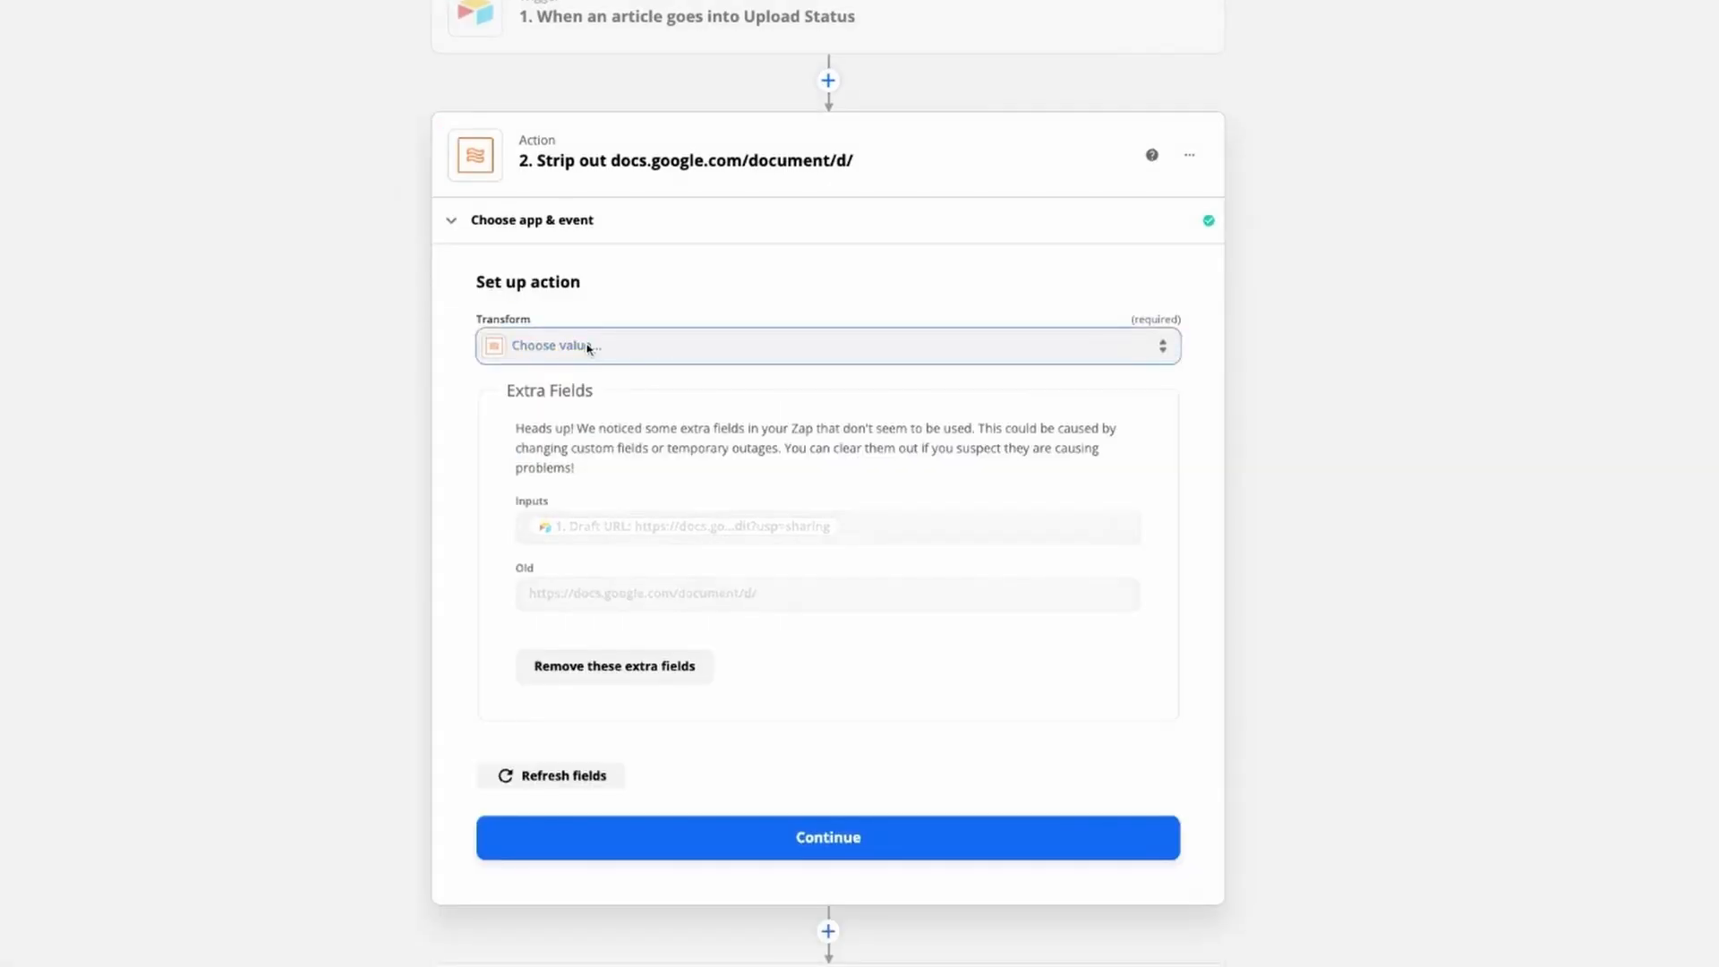
Step: Set the second action's transform to Replace, using the trigger's Draft URL as the input
{"action": "left_click", "coordinate": [588, 349]}
{"action": "type", "text": "repl"}
{"action": "key", "text": "Return"}
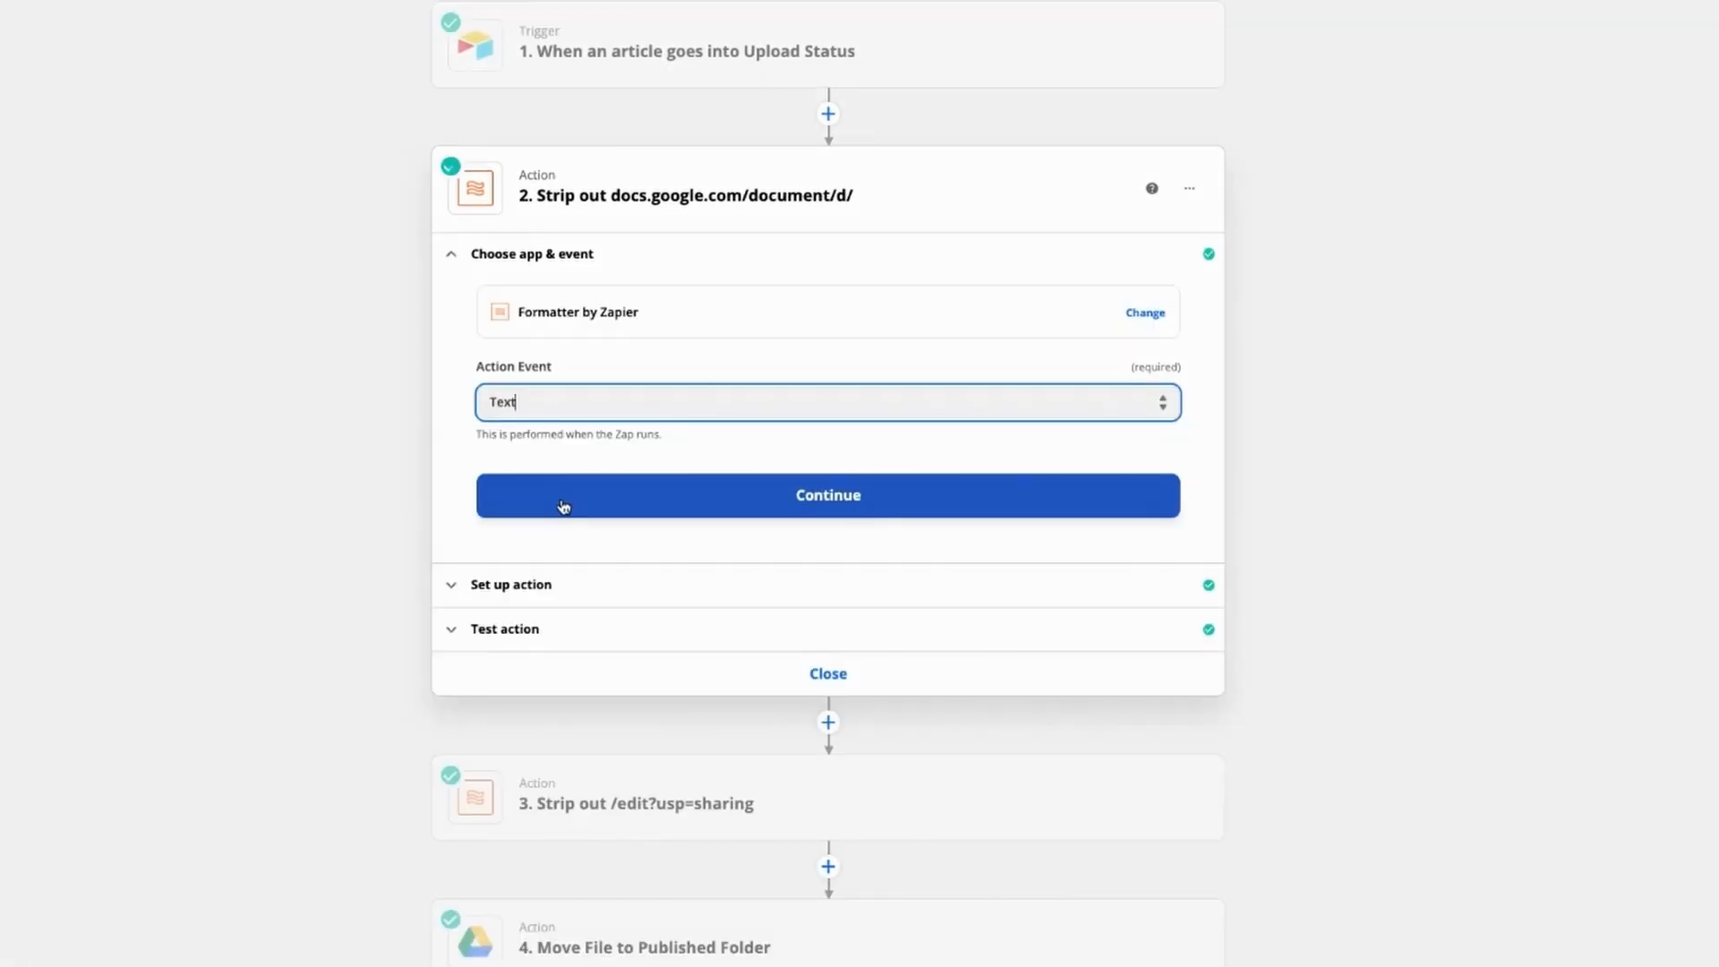
{"action": "left_click", "coordinate": [564, 501]}
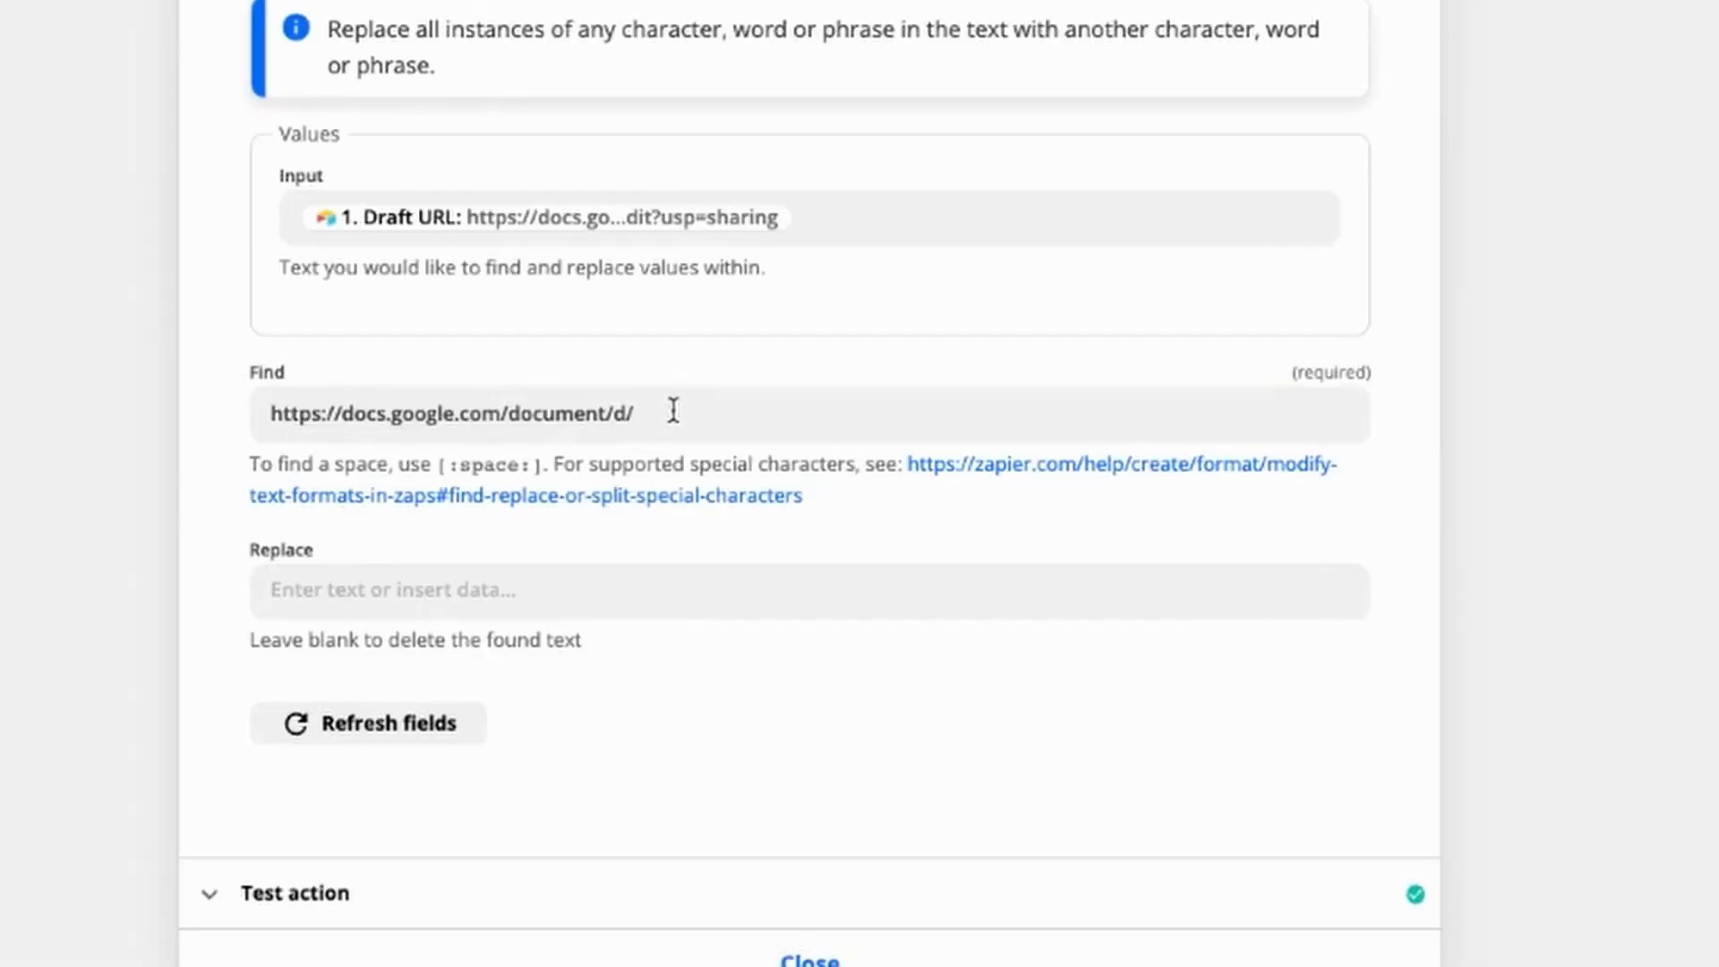
{"action": "left_click_drag", "start_coordinate": [676, 857], "coordinate": [102, 877]}
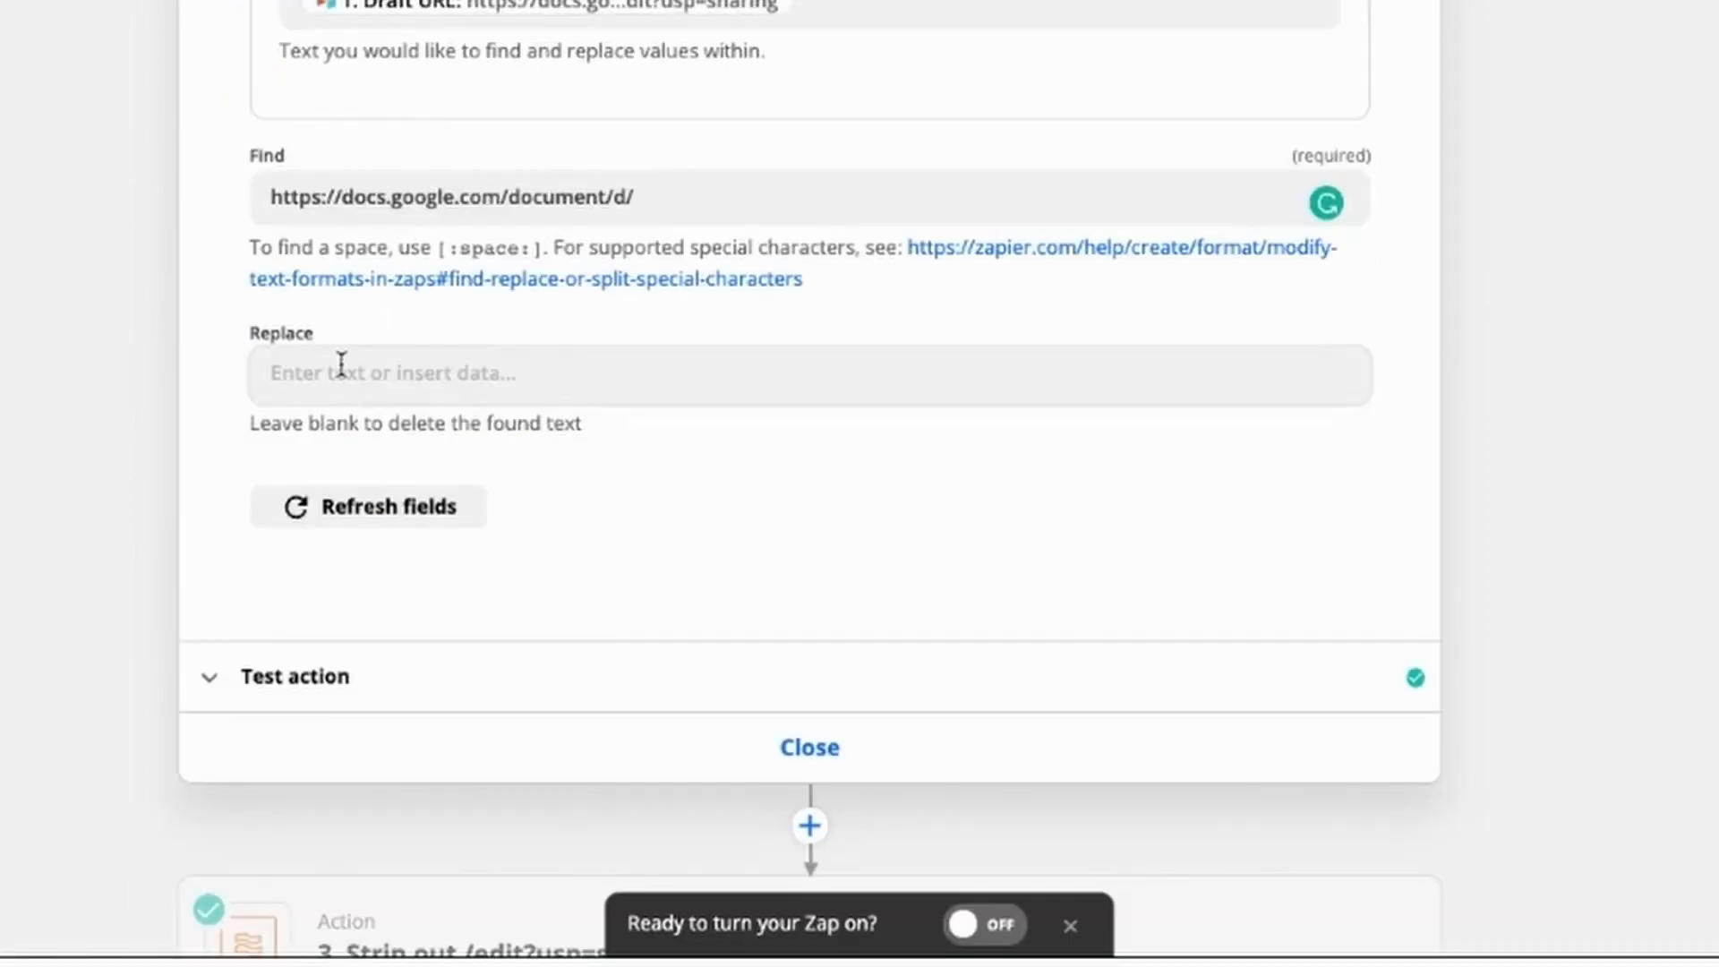
{"action": "left_click", "coordinate": [341, 367]}
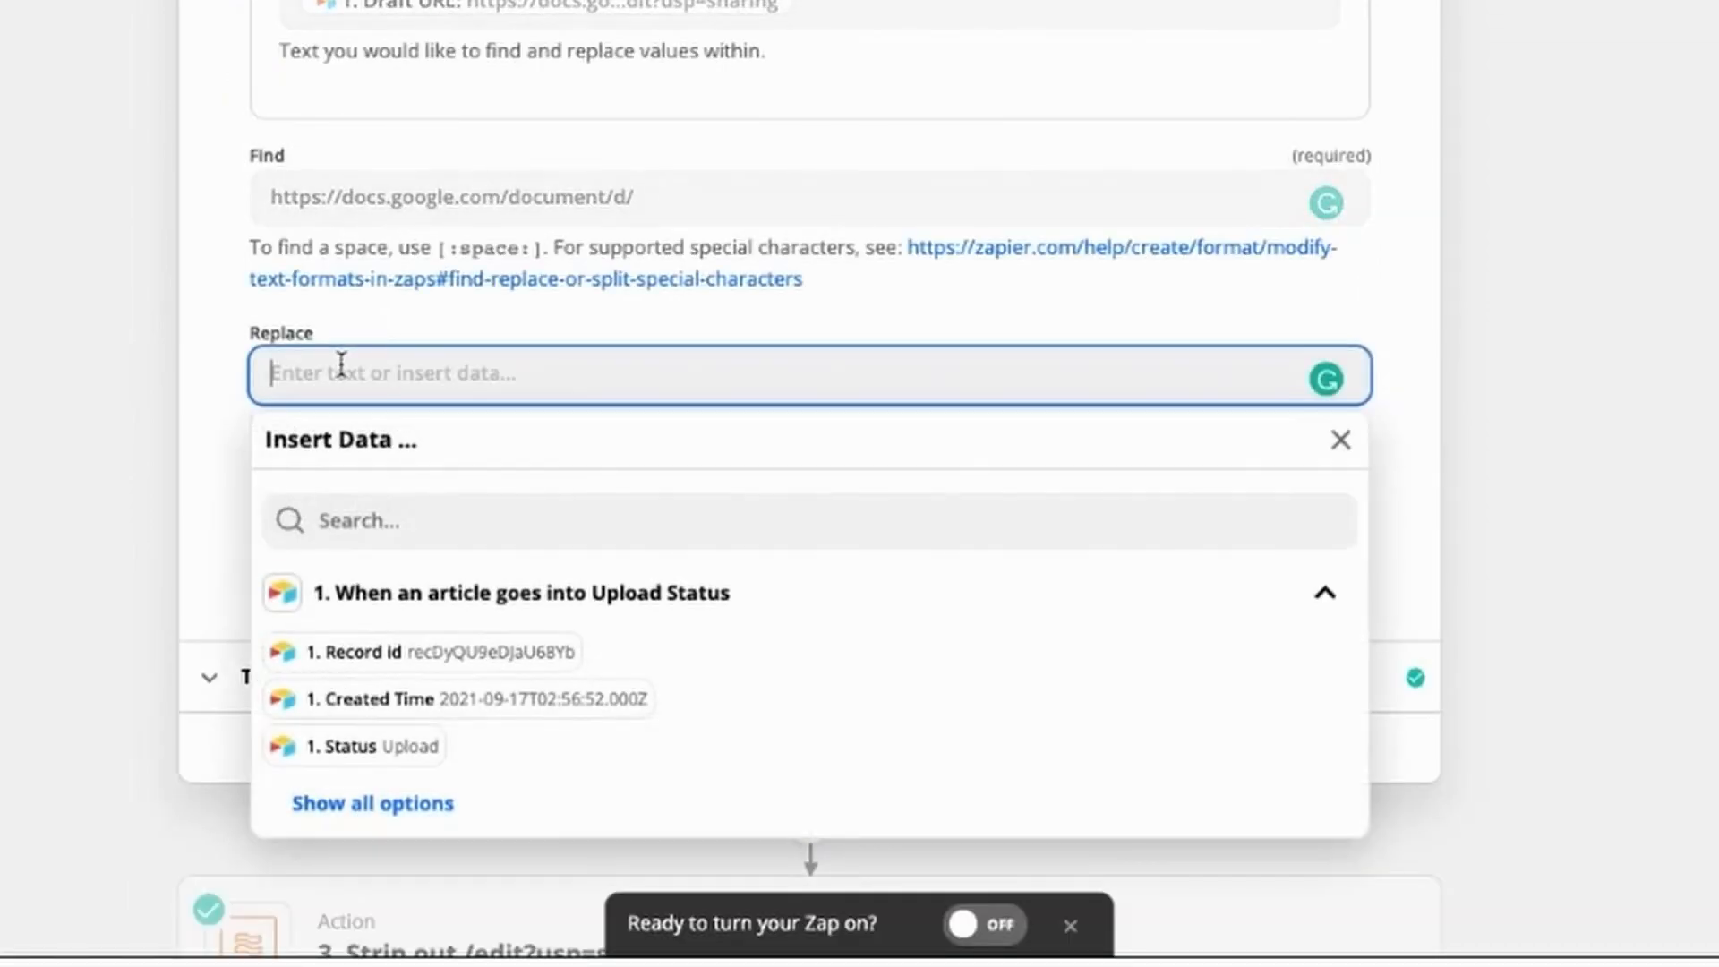
{"action": "left_click", "coordinate": [219, 342]}
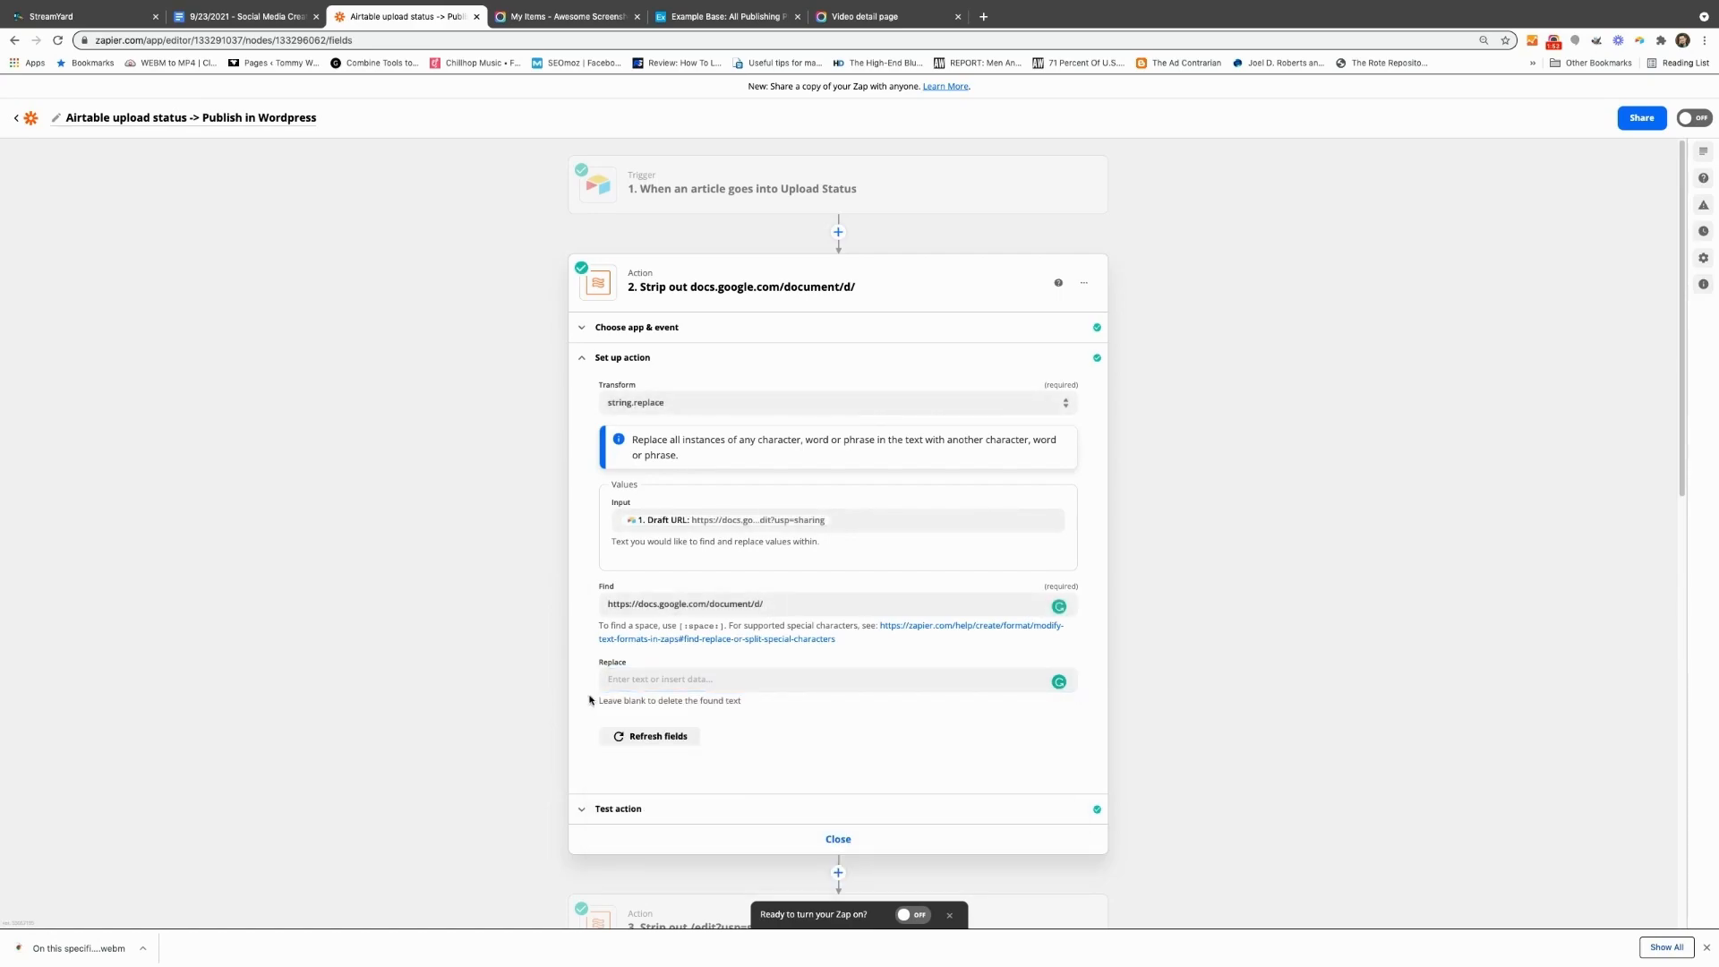
{"action": "left_click", "coordinate": [627, 810]}
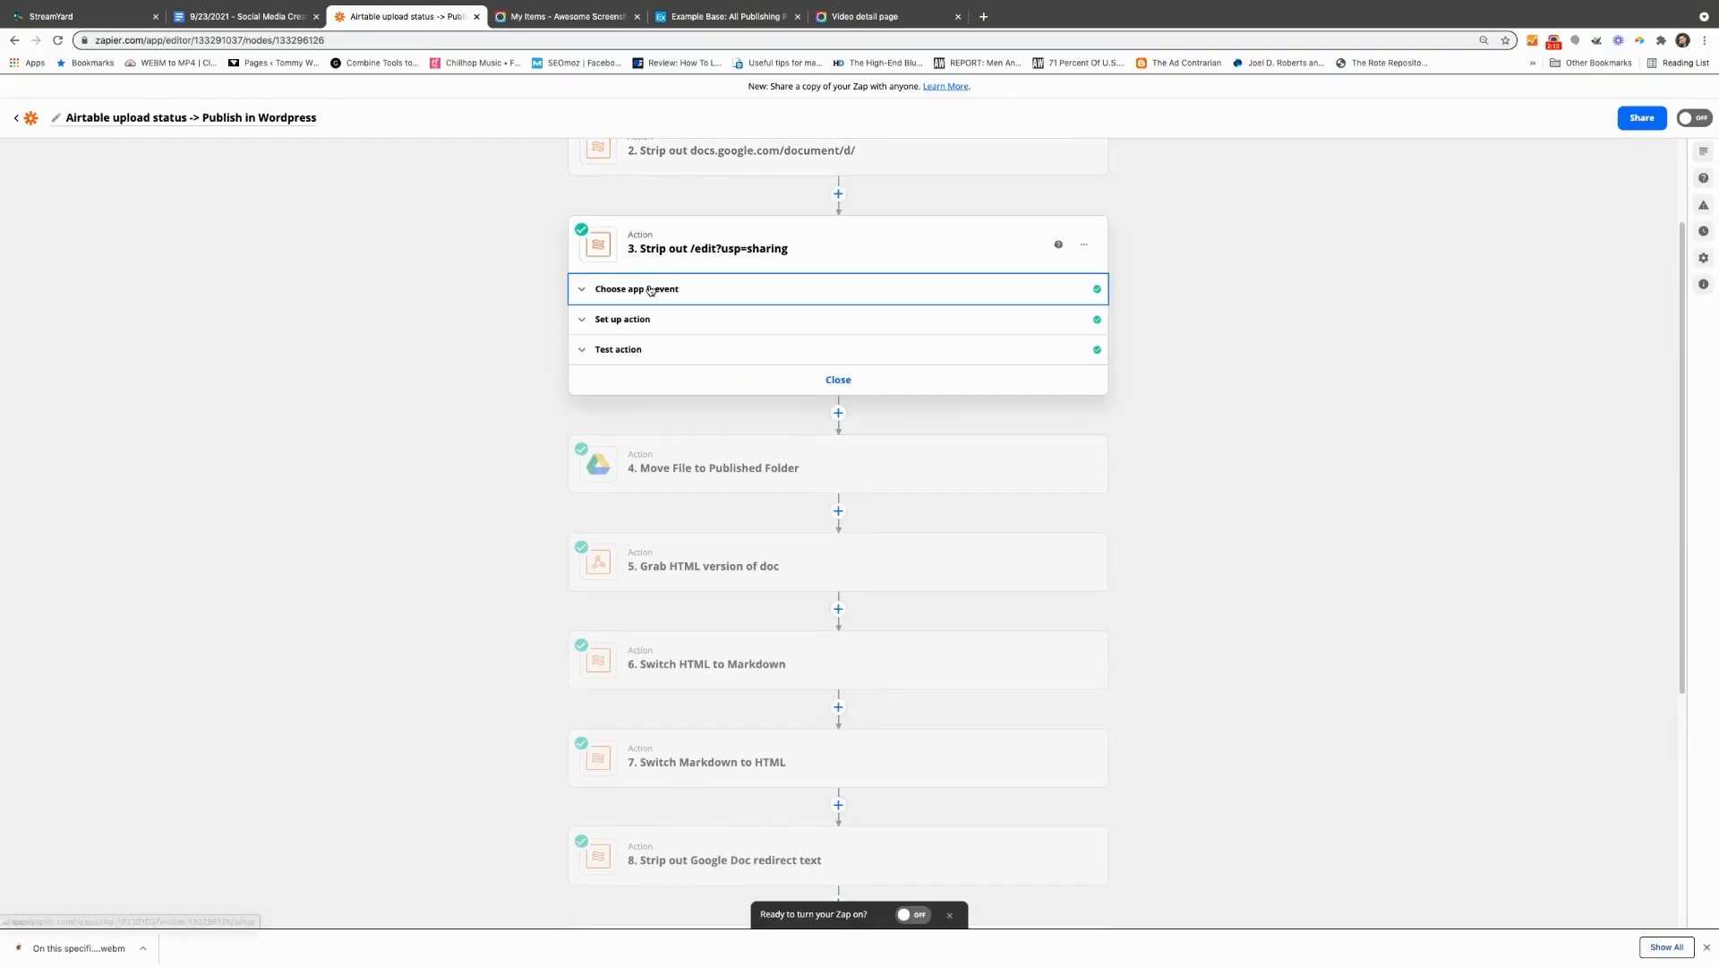
Step: Set the Formatter action event to Text in the "Strip out /edit?usp=sharing" action and go to its setup
{"action": "left_click", "coordinate": [289, 60]}
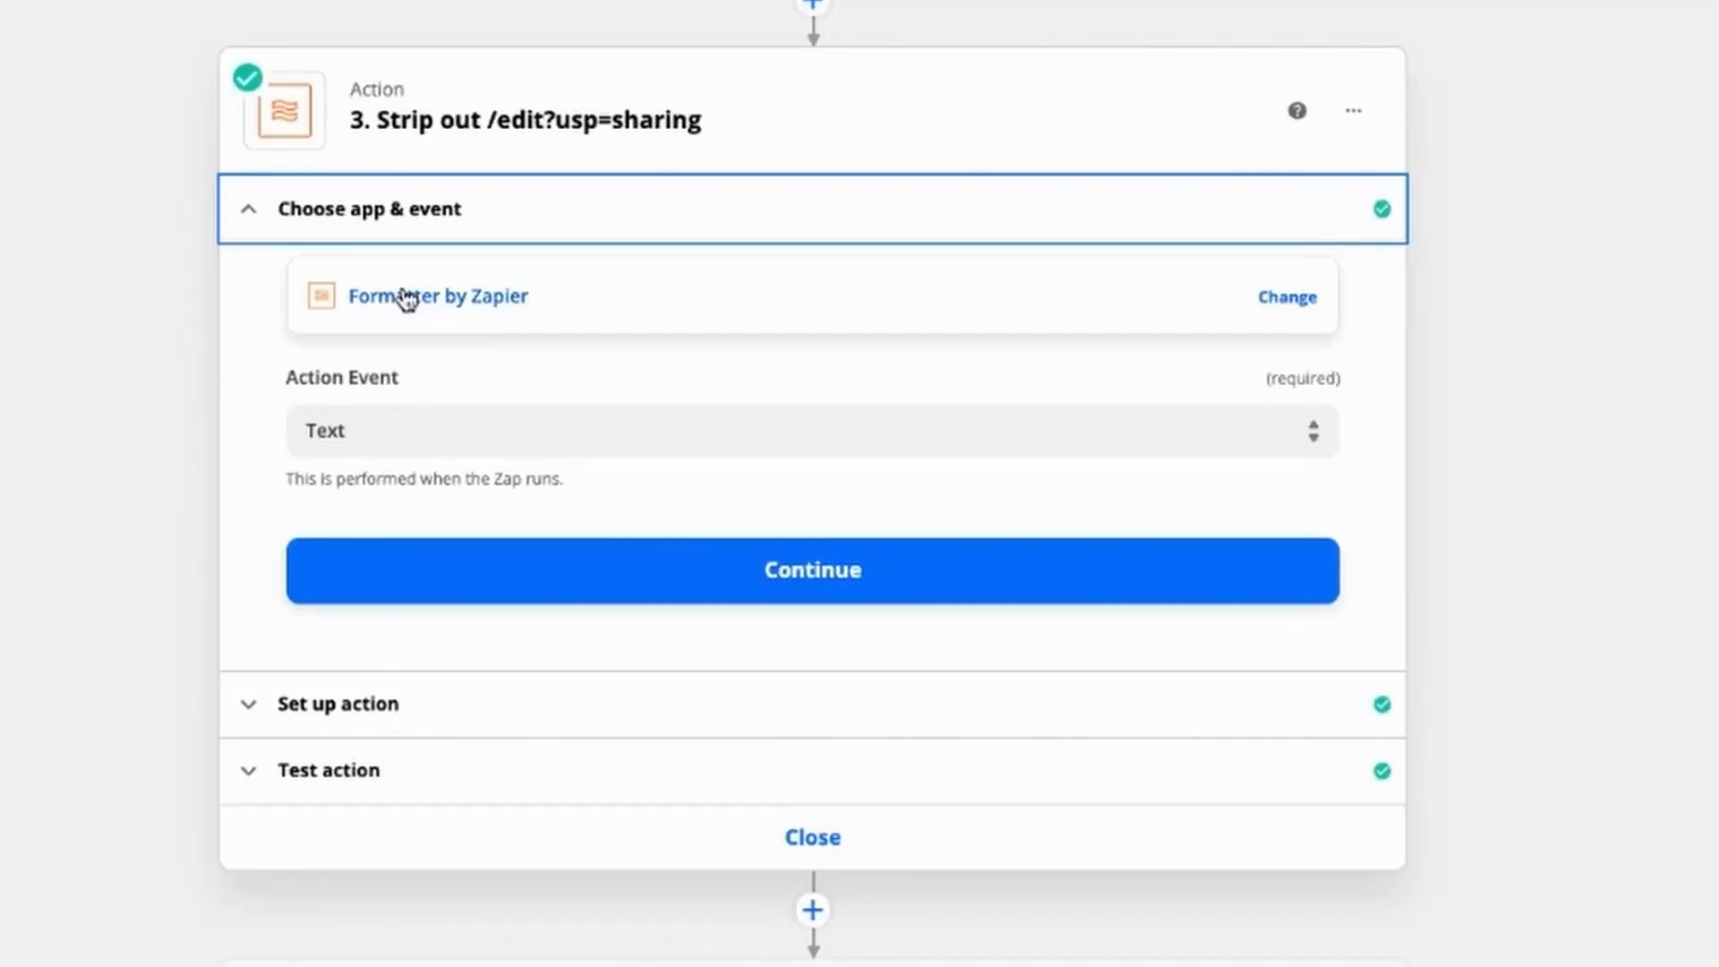
{"action": "left_click", "coordinate": [640, 389]}
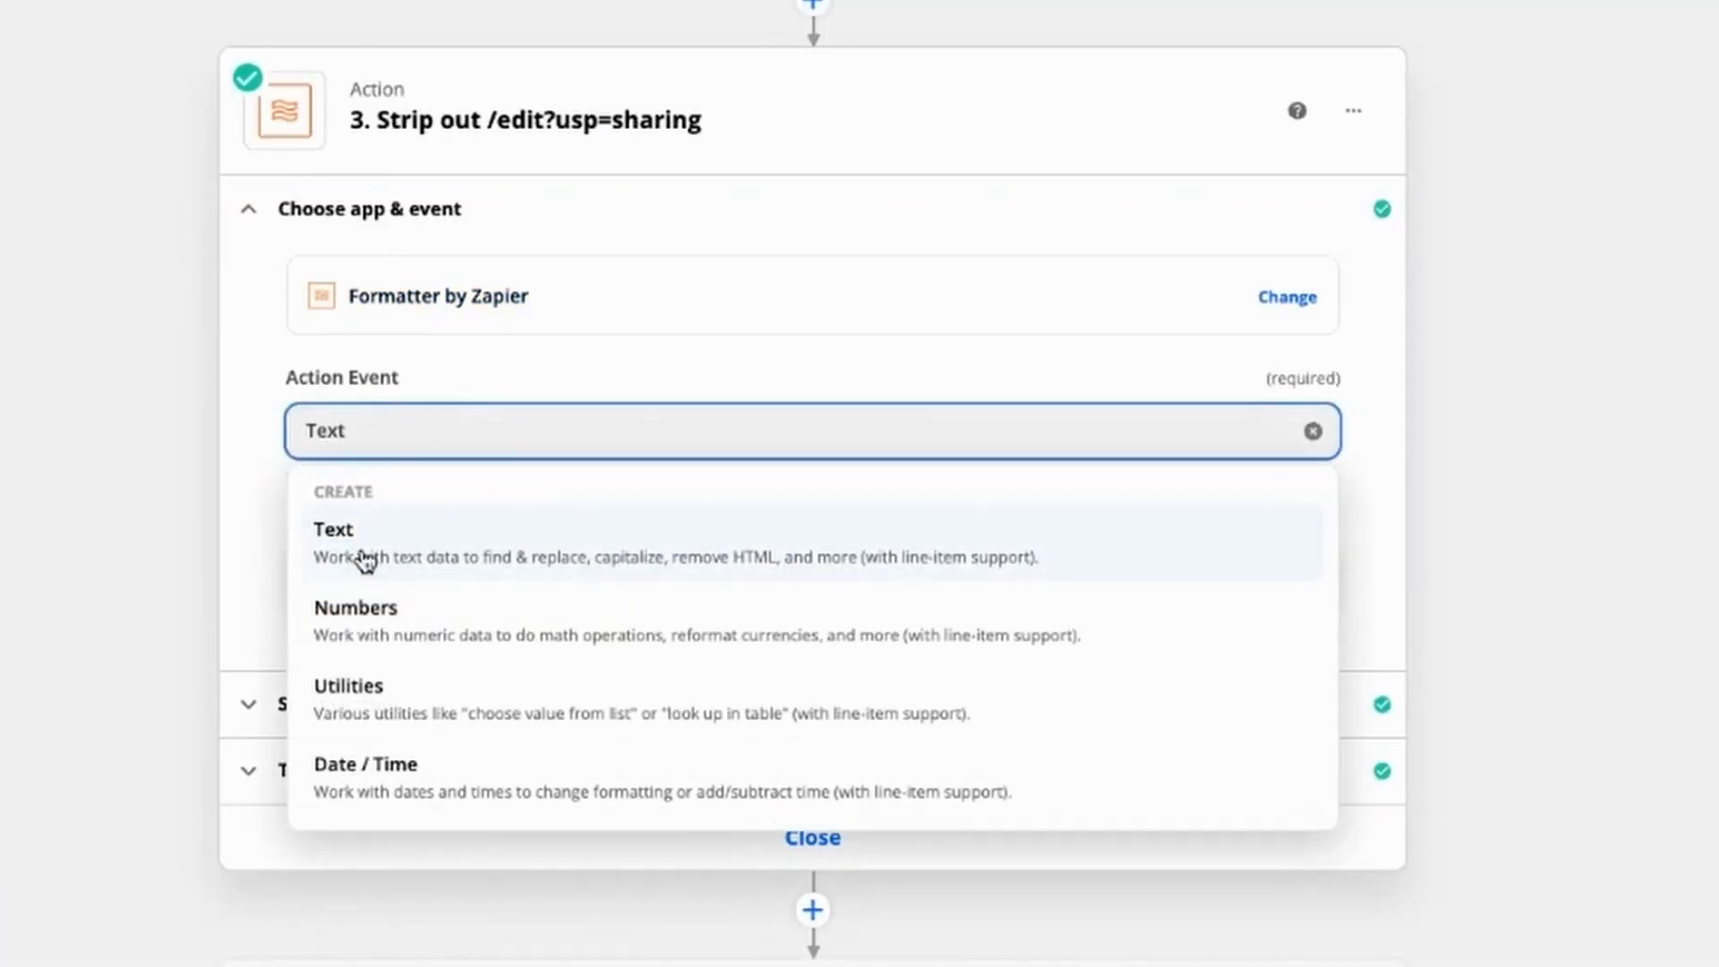
{"action": "left_click", "coordinate": [365, 559]}
{"action": "left_click", "coordinate": [421, 707]}
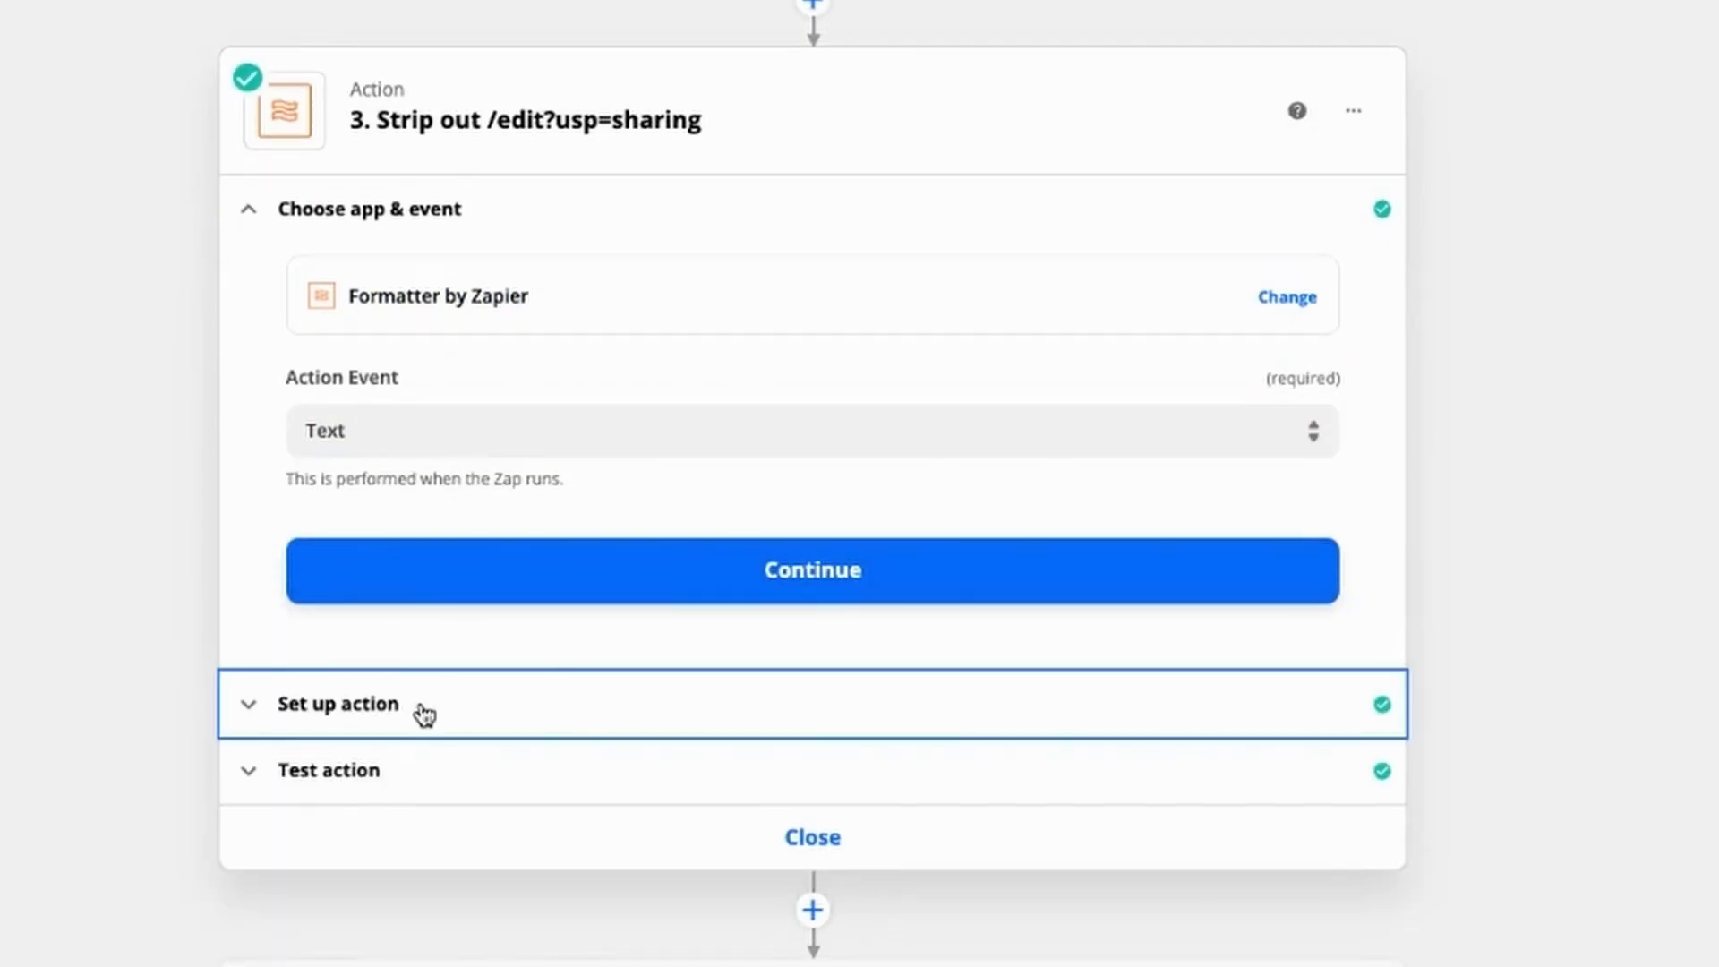
Step: Check that the third action finds /edit?usp=sharing in the second action's output with a blank replacement, and test it
{"action": "left_click", "coordinate": [831, 626]}
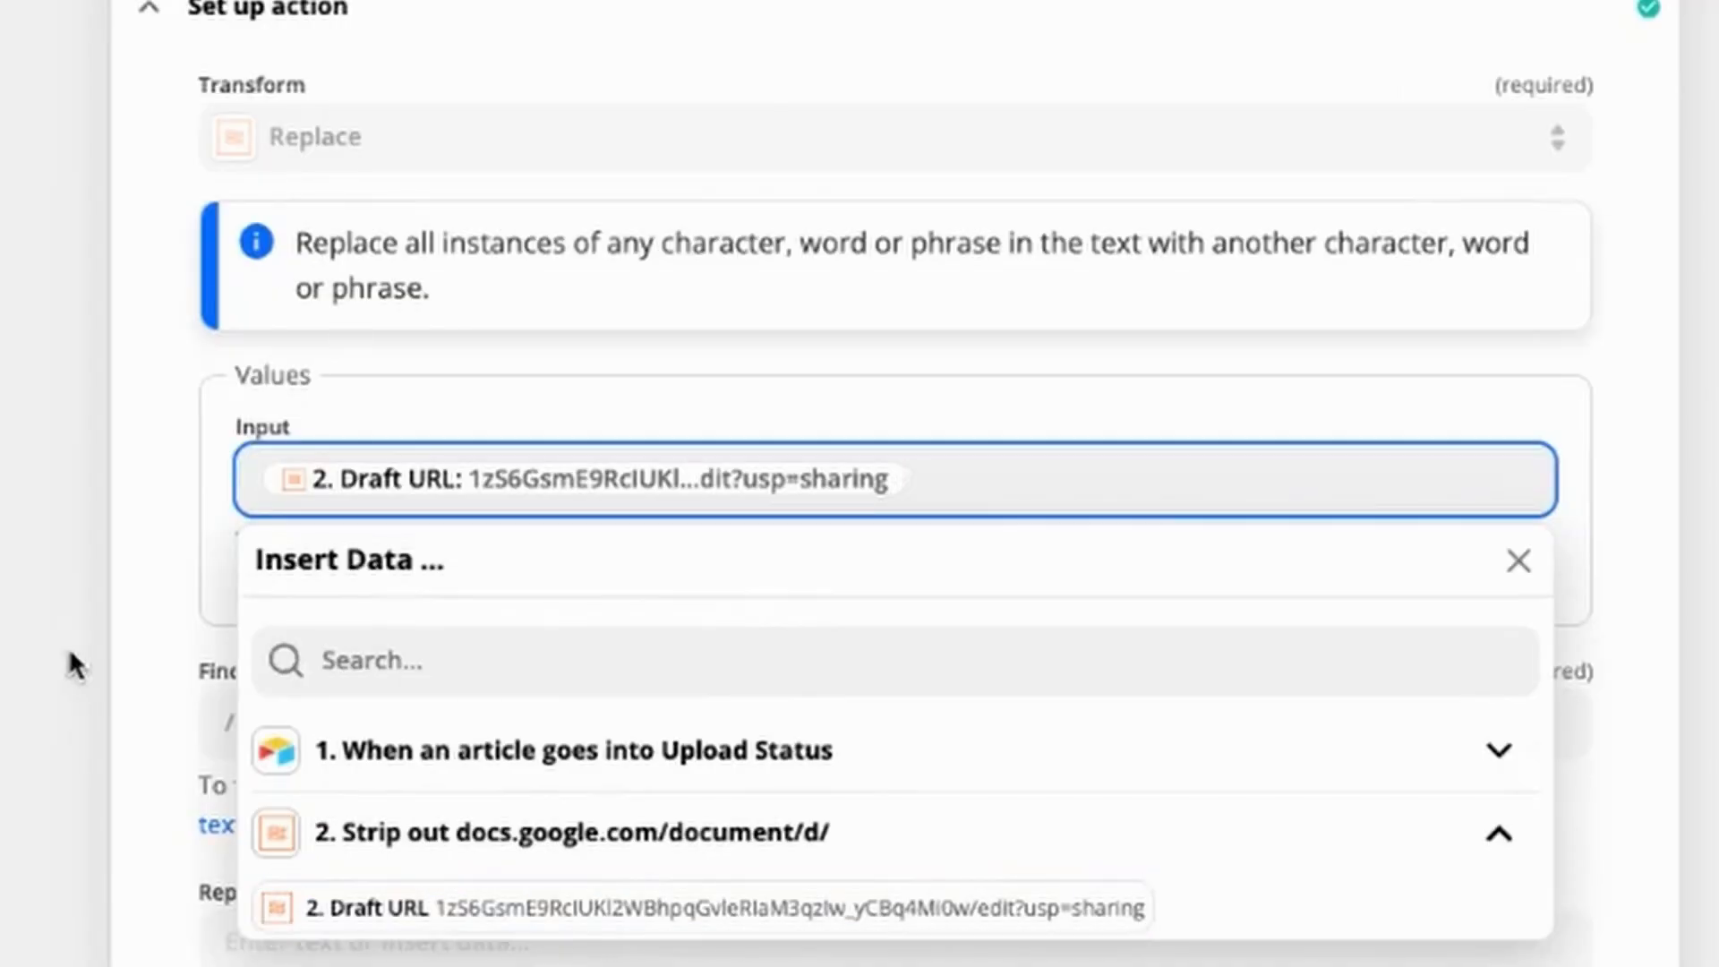
{"action": "left_click", "coordinate": [187, 760]}
{"action": "left_click", "coordinate": [528, 824]}
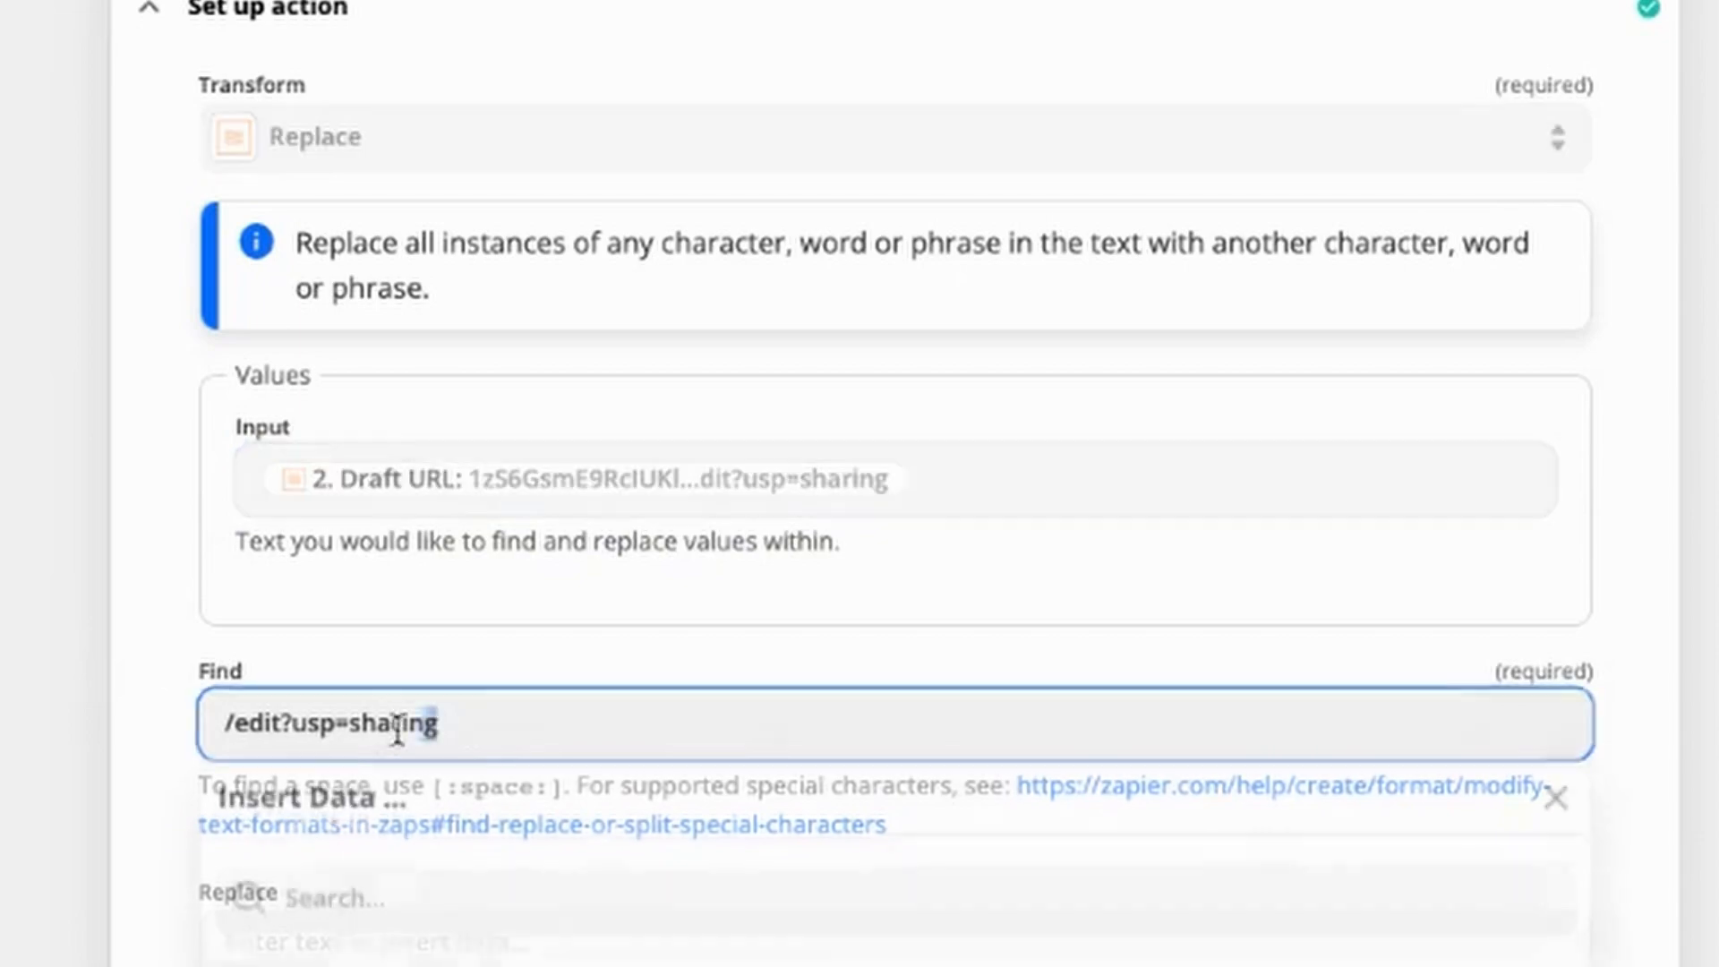
{"action": "triple_click", "coordinate": [224, 727]}
{"action": "scroll", "coordinate": [154, 400], "scroll_direction": "down", "scroll_amount": 4}
{"action": "left_click", "coordinate": [141, 368]}
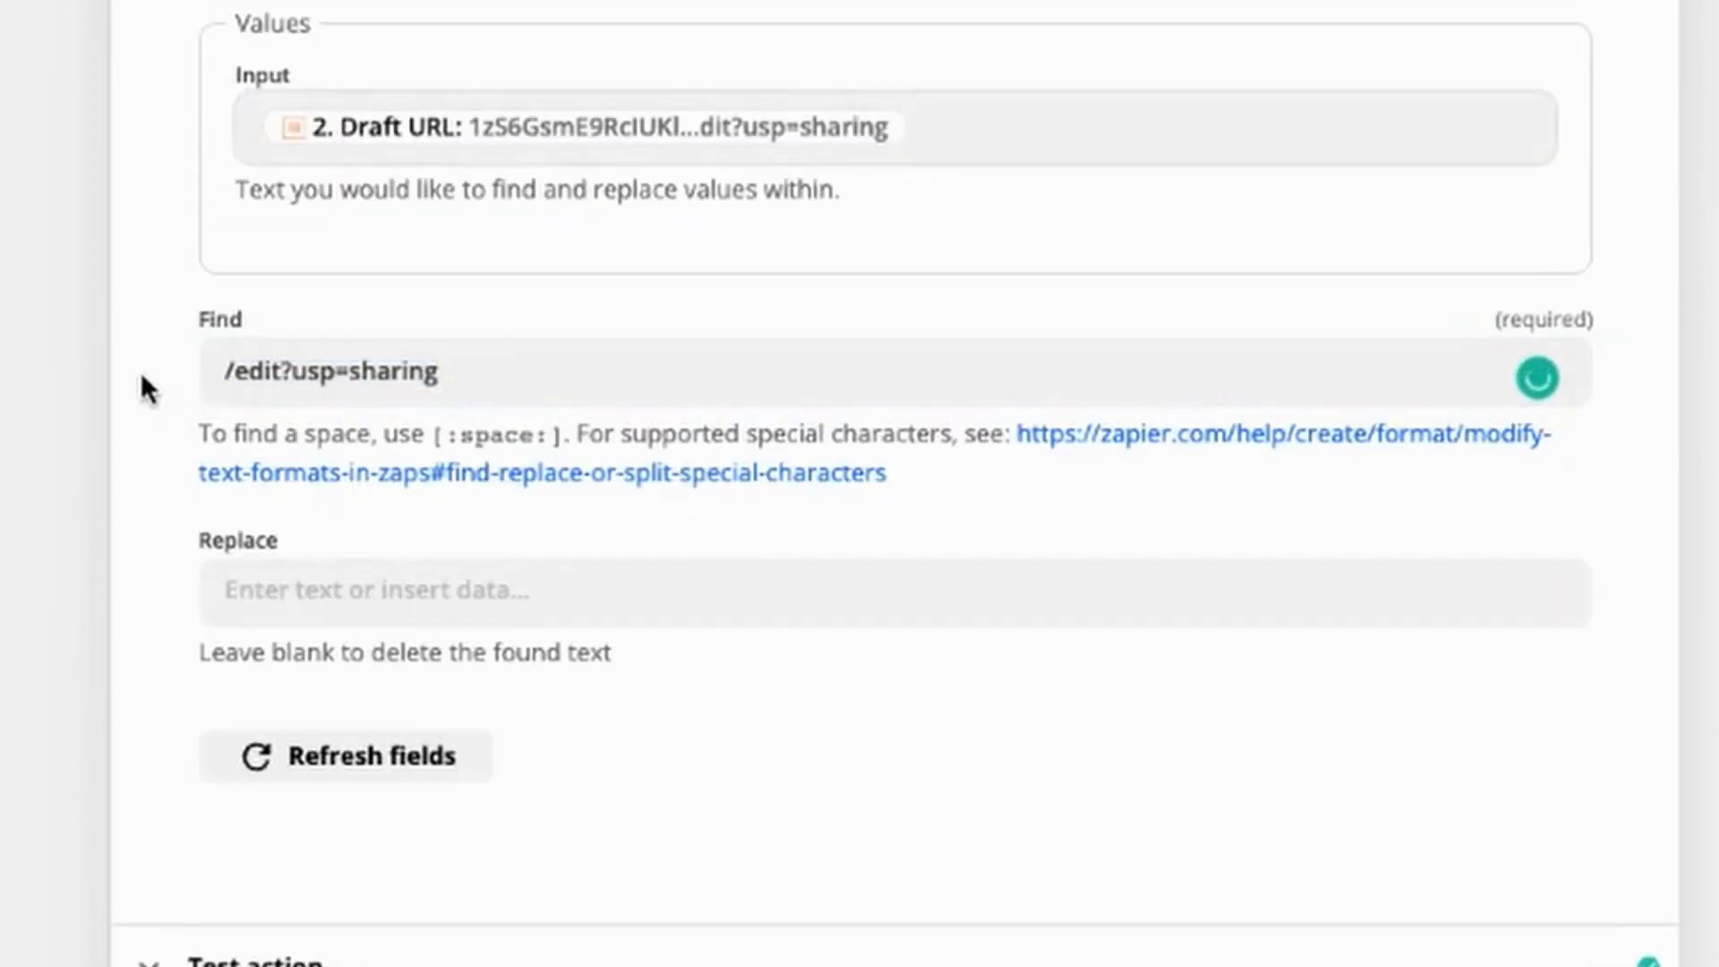
{"action": "left_click", "coordinate": [318, 591]}
{"action": "left_click", "coordinate": [161, 564]}
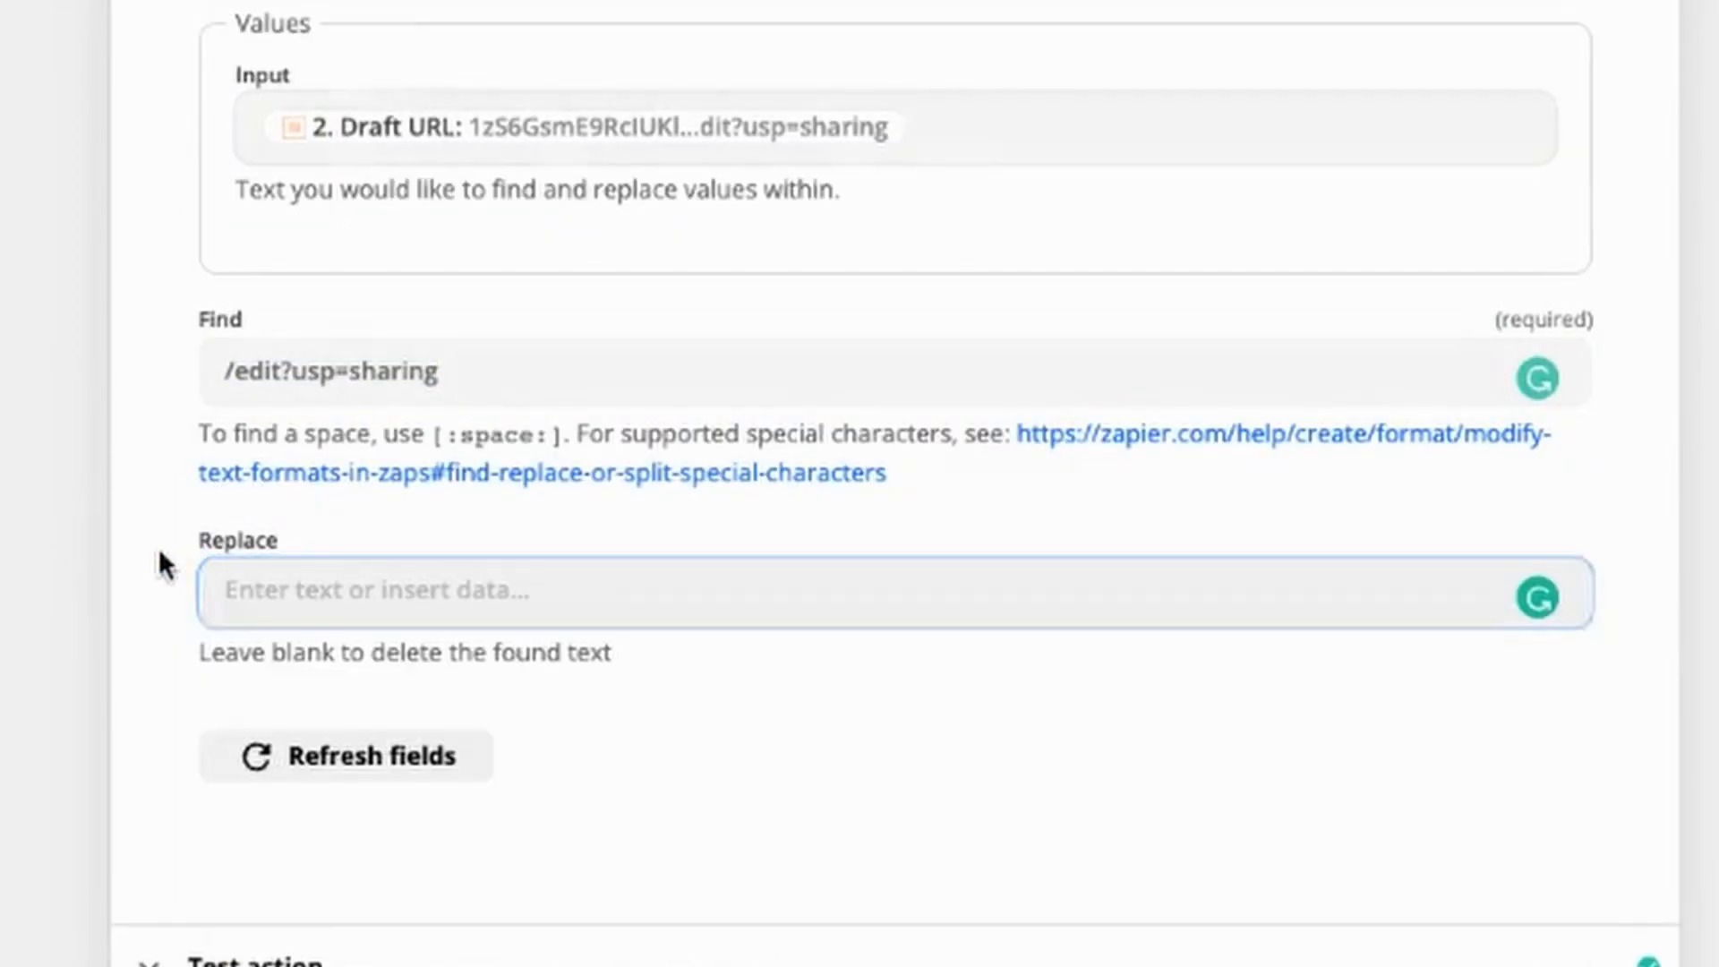
{"action": "left_click", "coordinate": [1123, 625]}
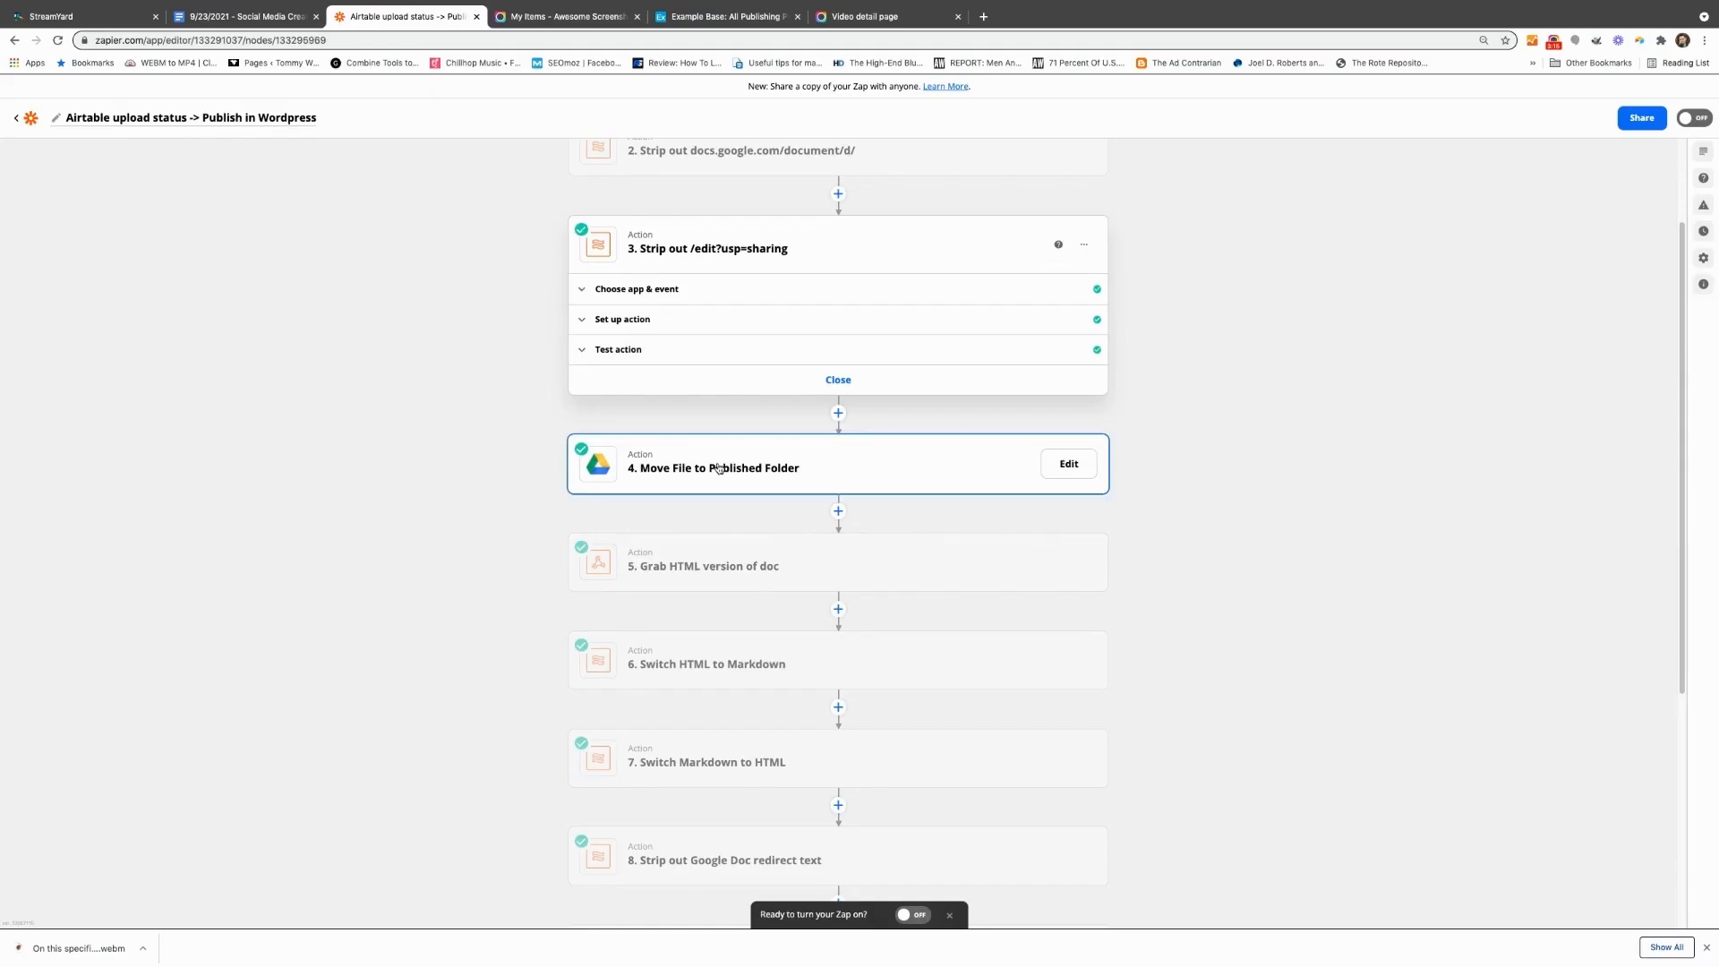
Step: Check the Google Drive Move File action, with the third action's output as its file, and retest it
{"action": "left_click", "coordinate": [714, 466]}
{"action": "left_click", "coordinate": [630, 387]}
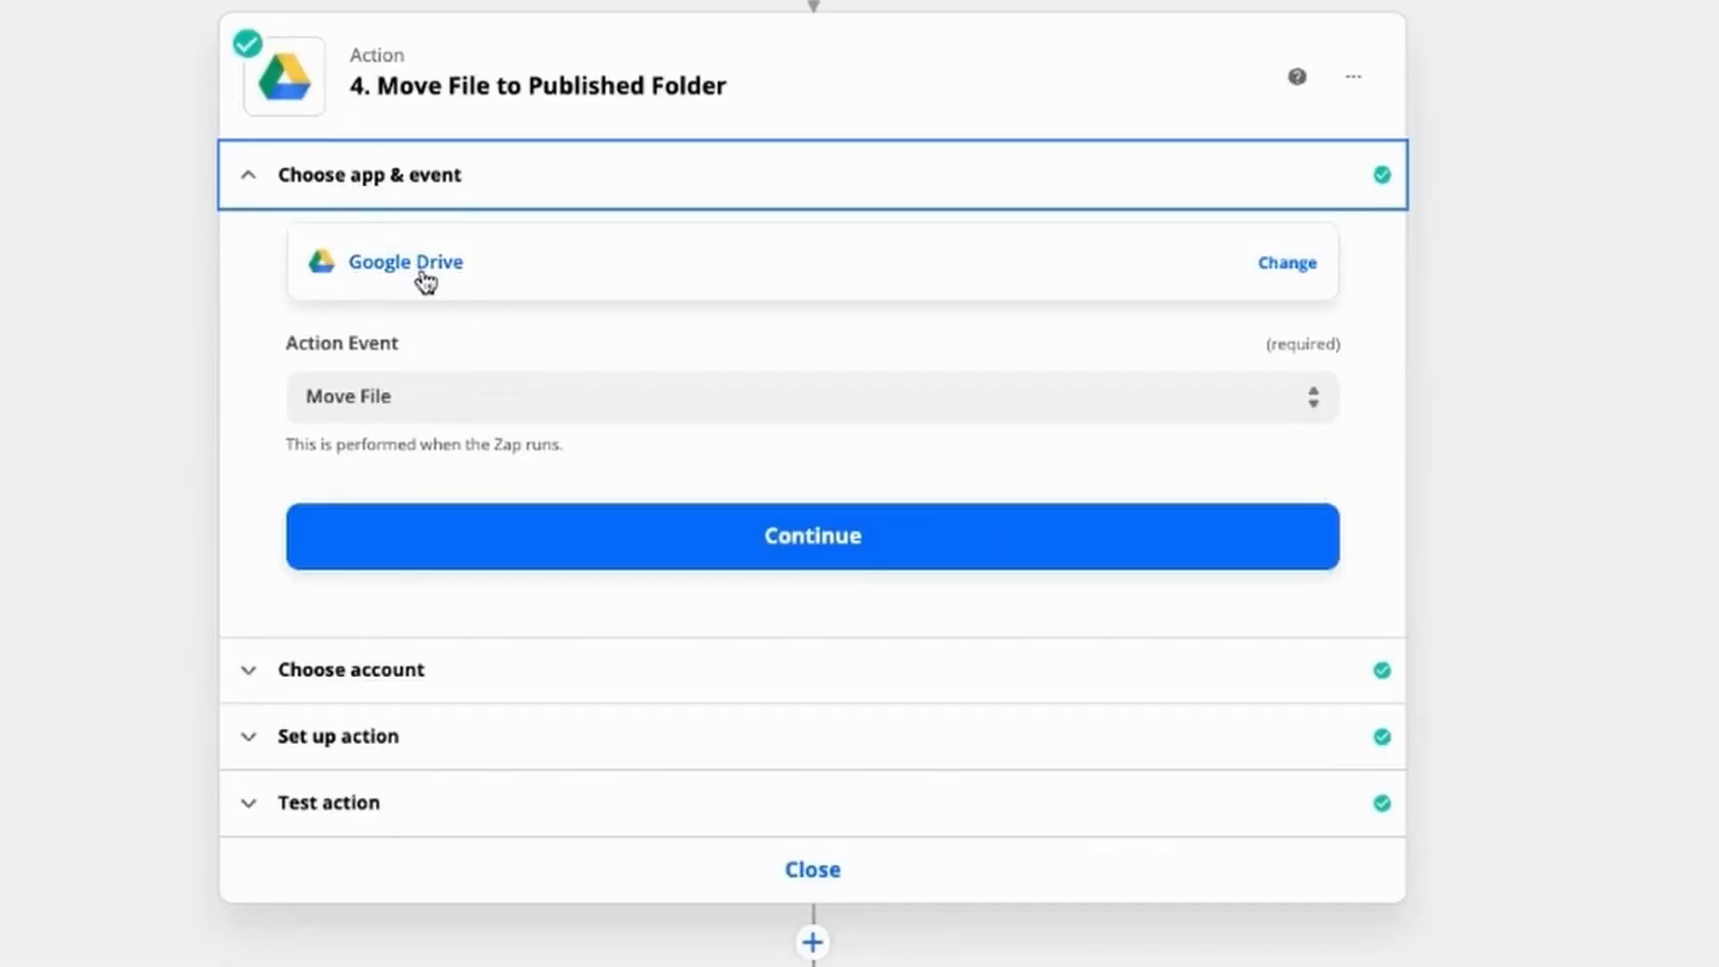
{"action": "left_click", "coordinate": [415, 411]}
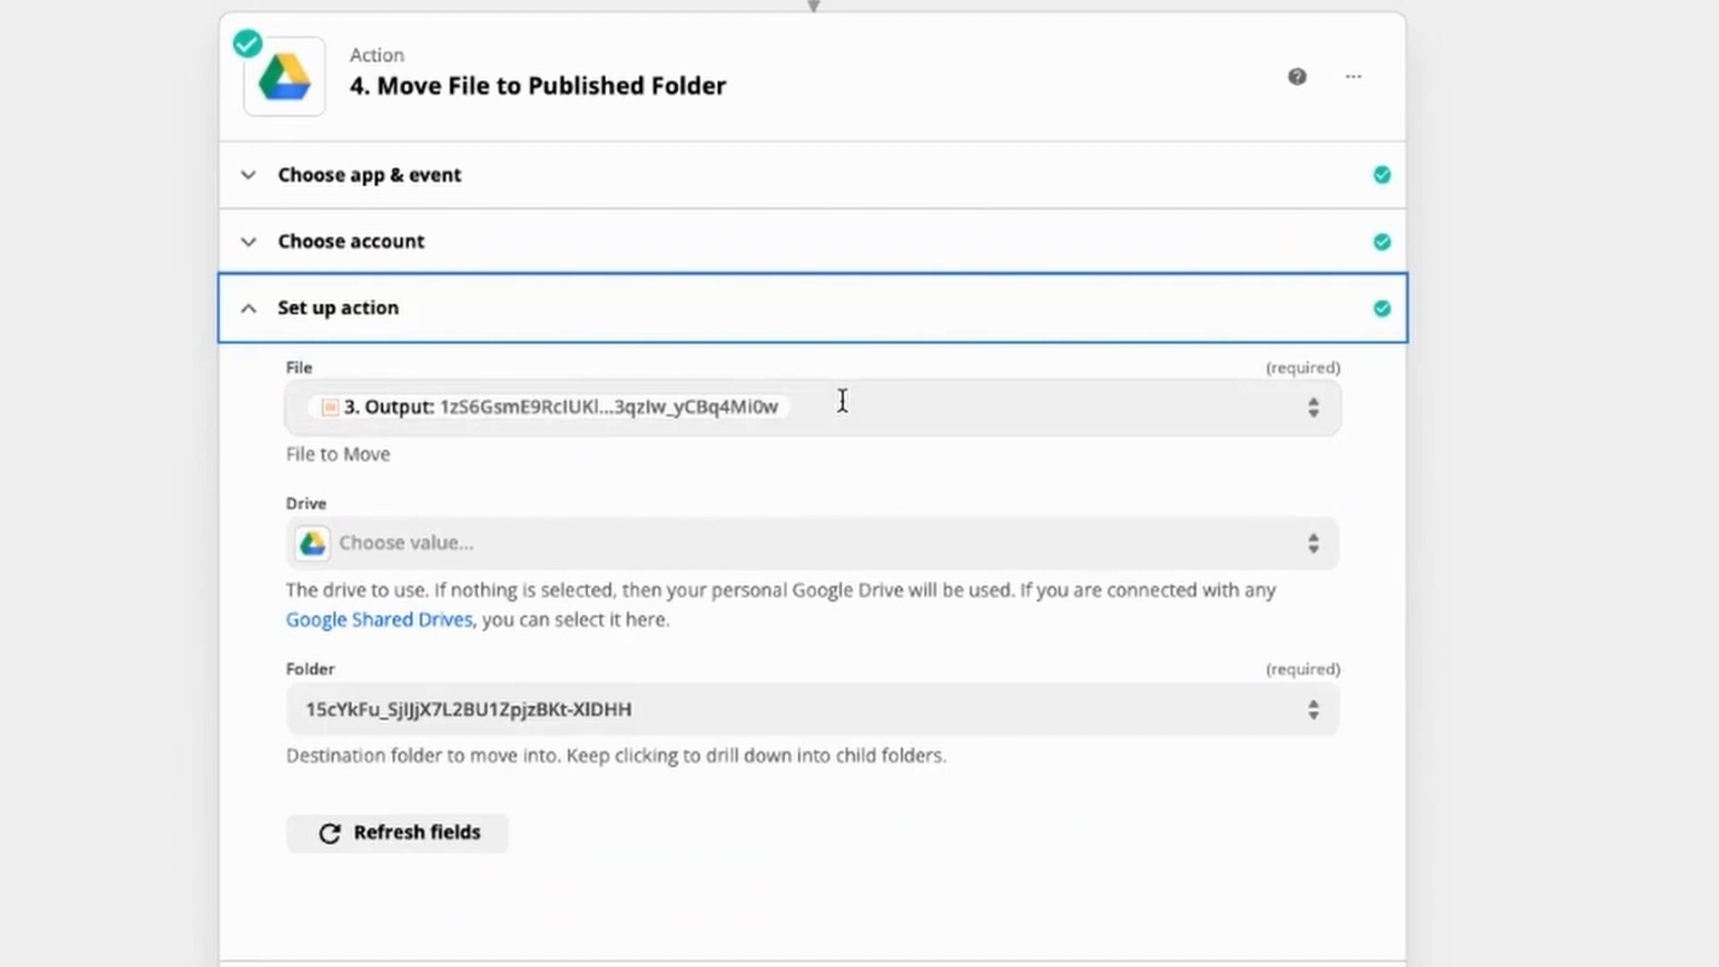
{"action": "left_click", "coordinate": [842, 400]}
{"action": "left_click", "coordinate": [739, 408]}
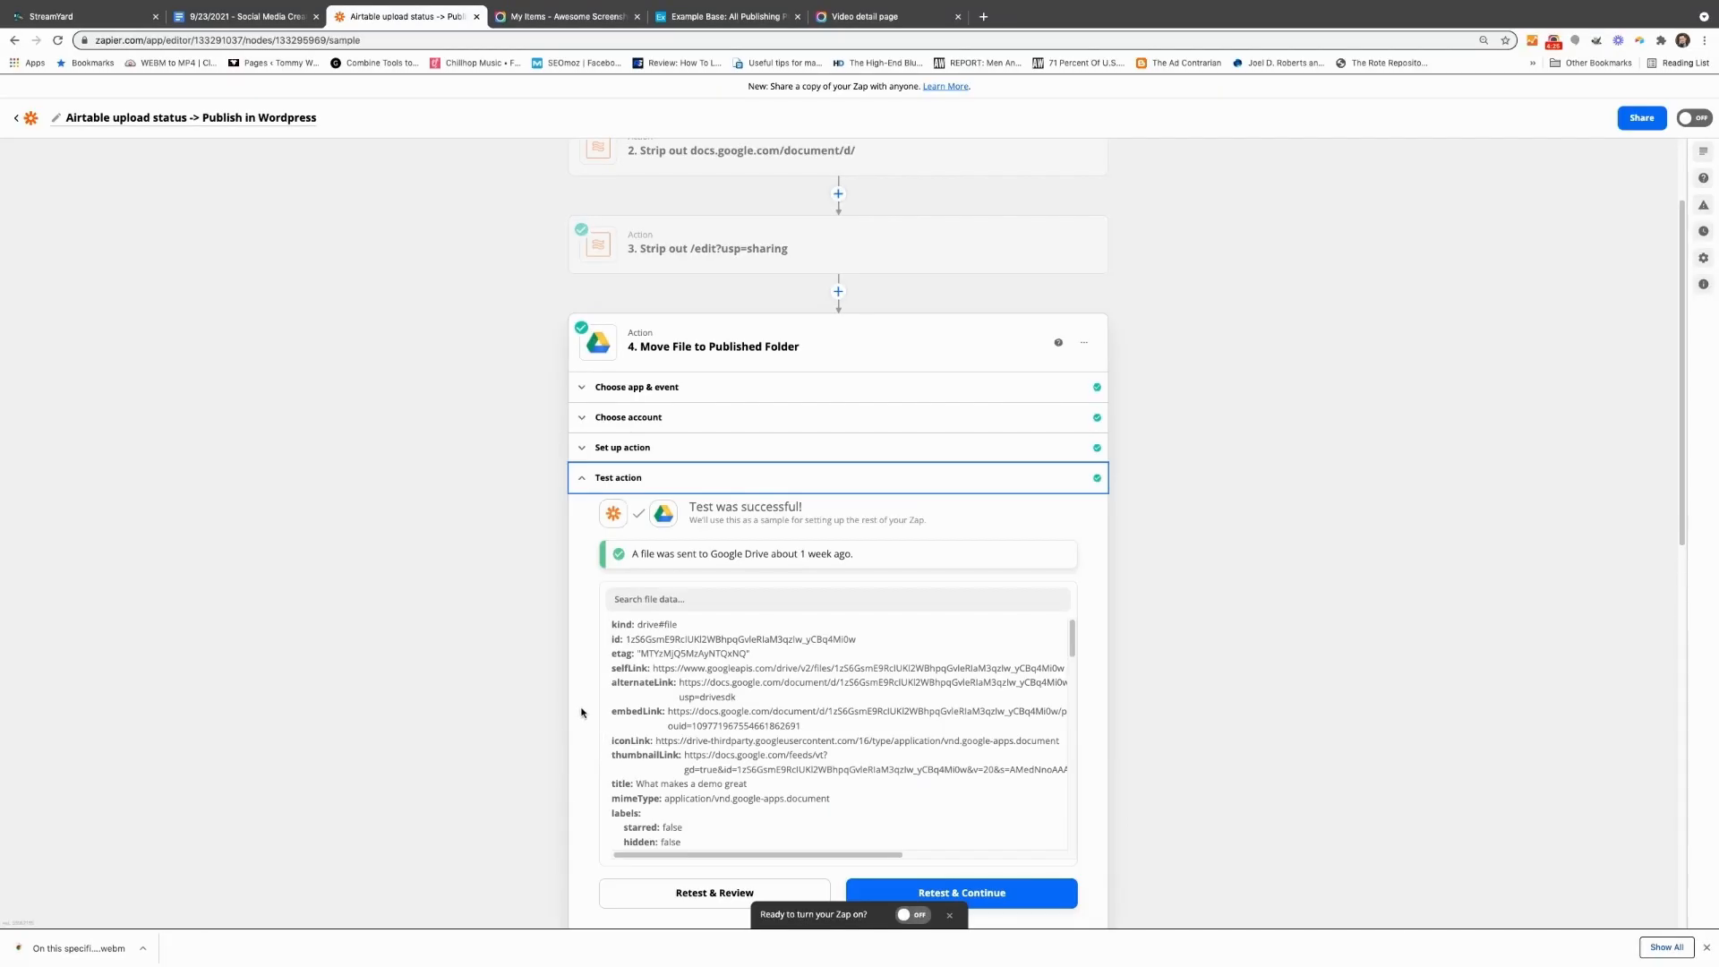
{"action": "scroll", "coordinate": [581, 712], "scroll_direction": "down", "scroll_amount": 3}
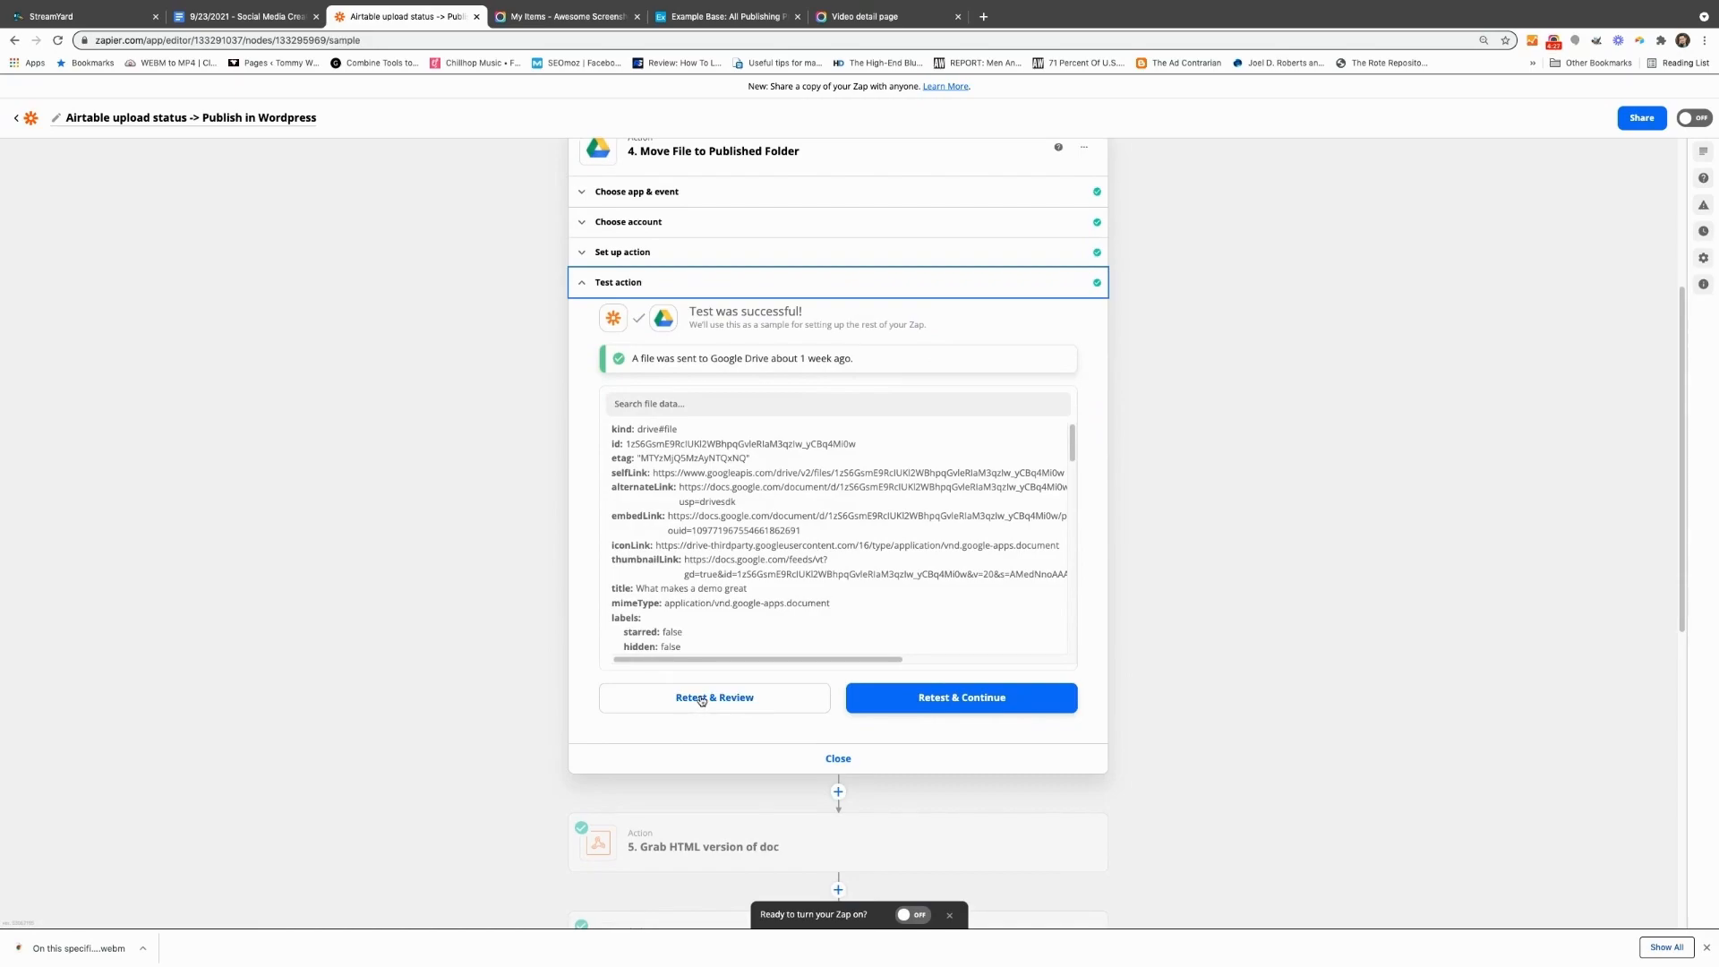
{"action": "left_click", "coordinate": [702, 698]}
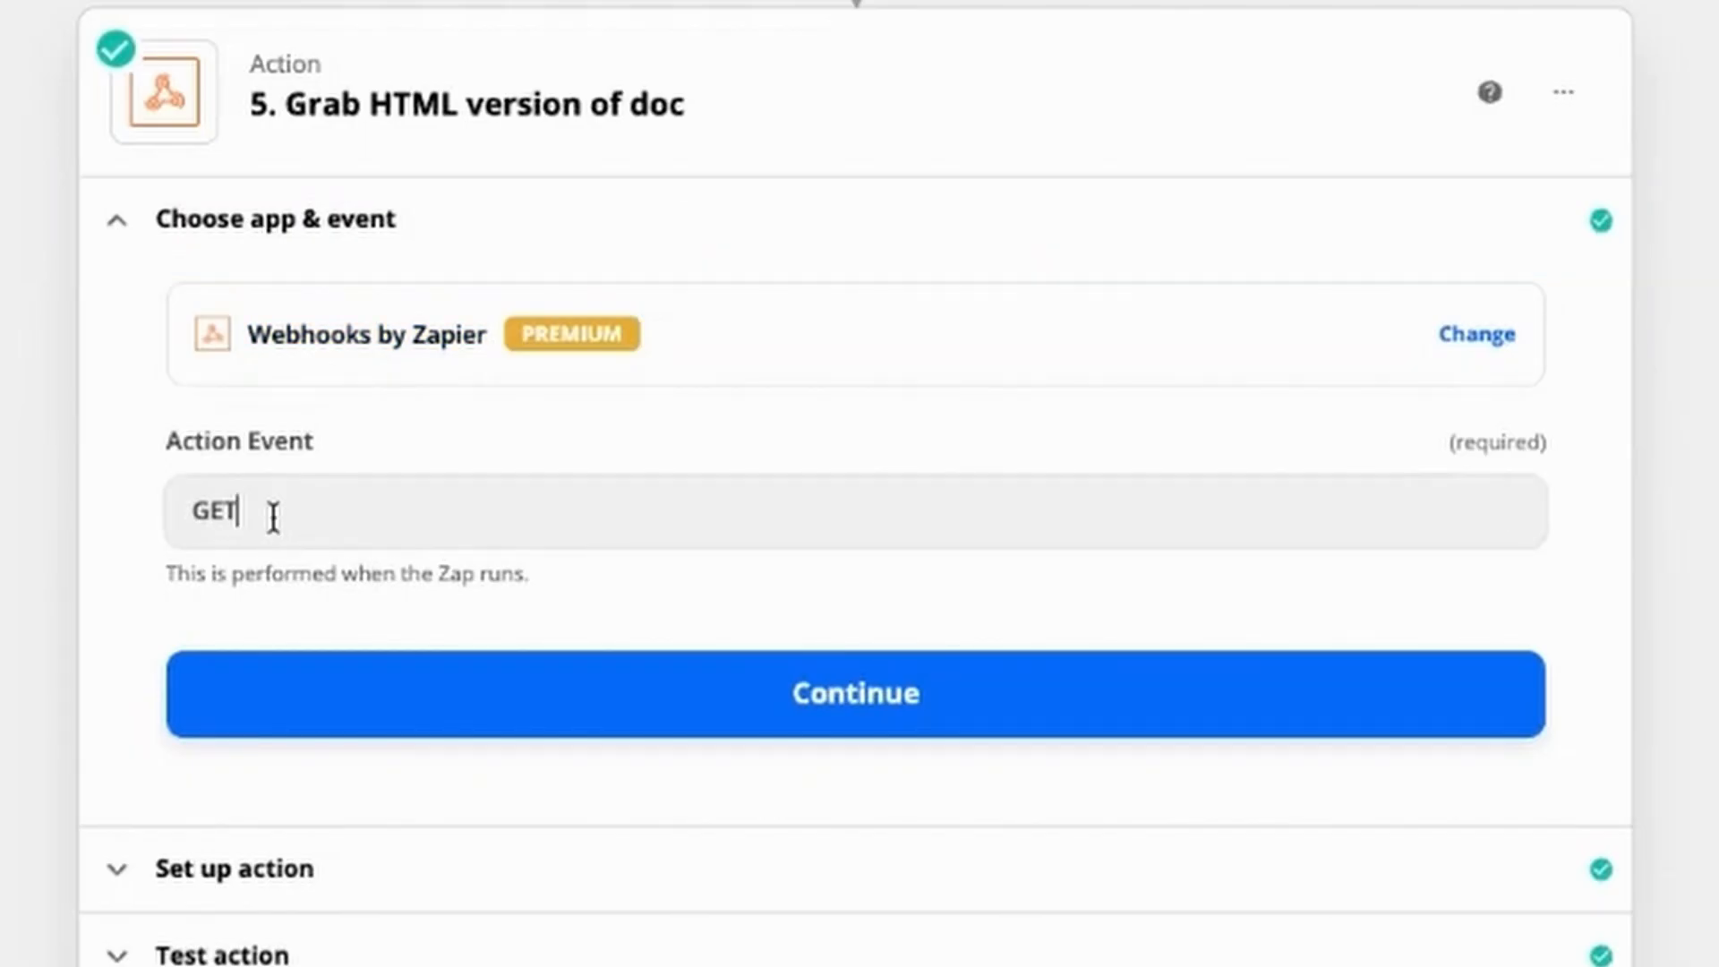
Step: Review the "Grab HTML version of doc" webhook's GET event and its URL, mapped to the Google Drive action's Export Links Text/html
{"action": "left_click", "coordinate": [273, 514]}
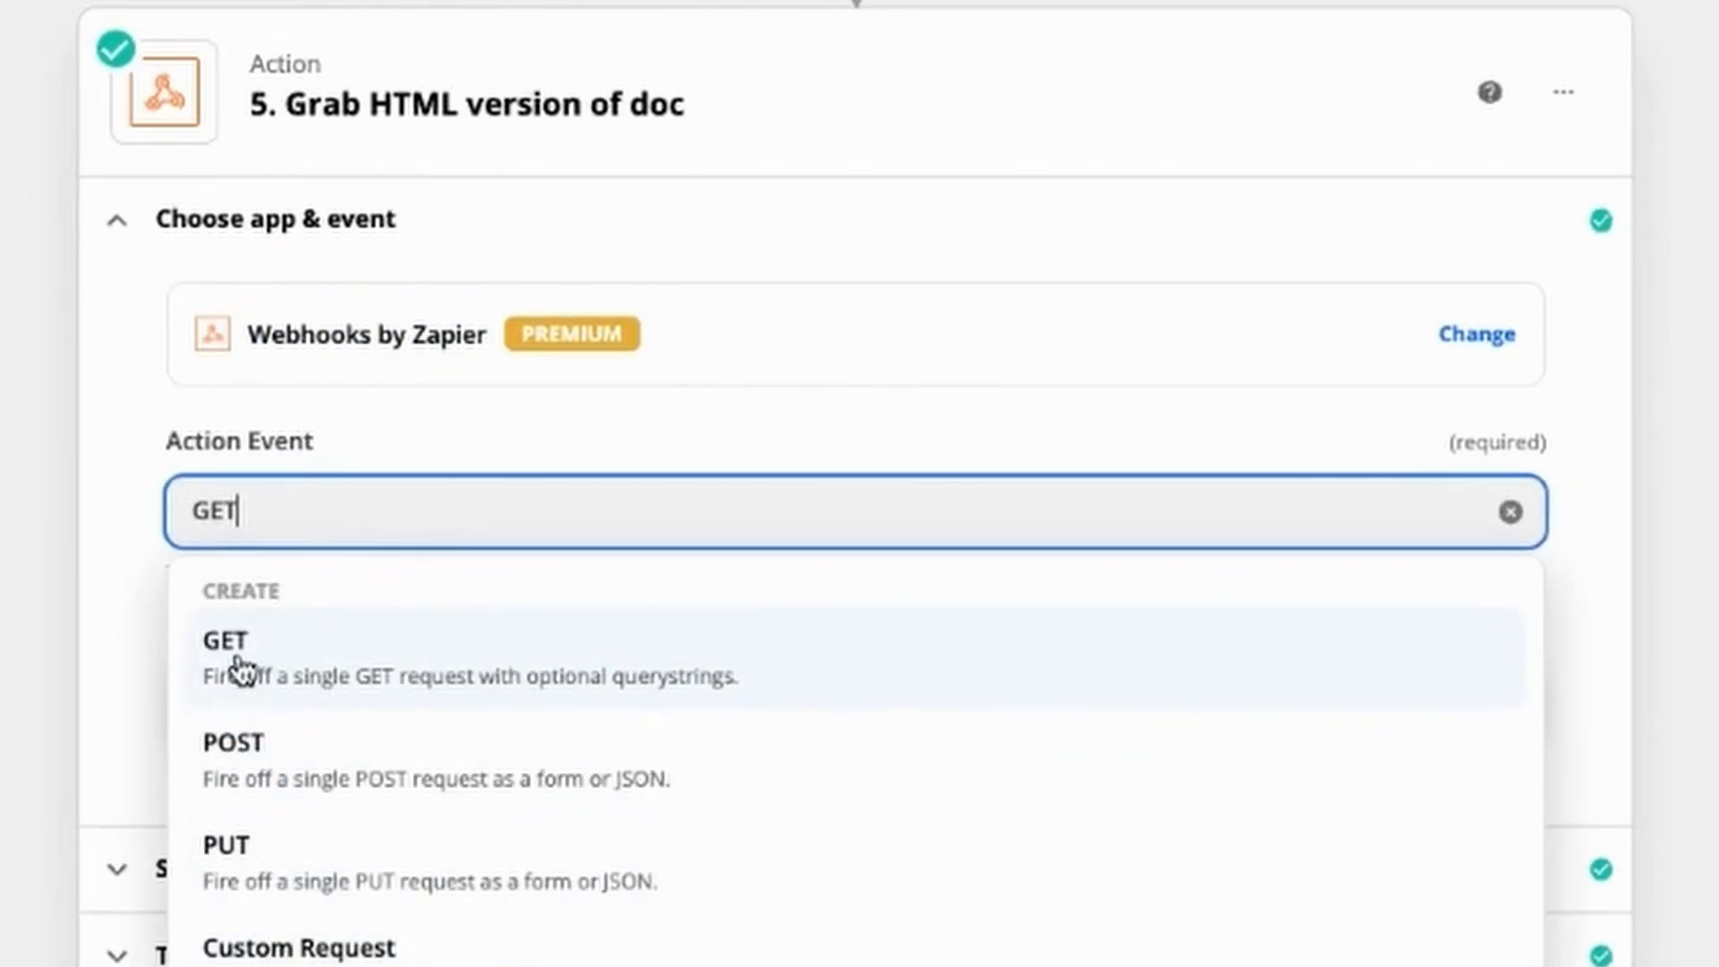
{"action": "left_click", "coordinate": [109, 663]}
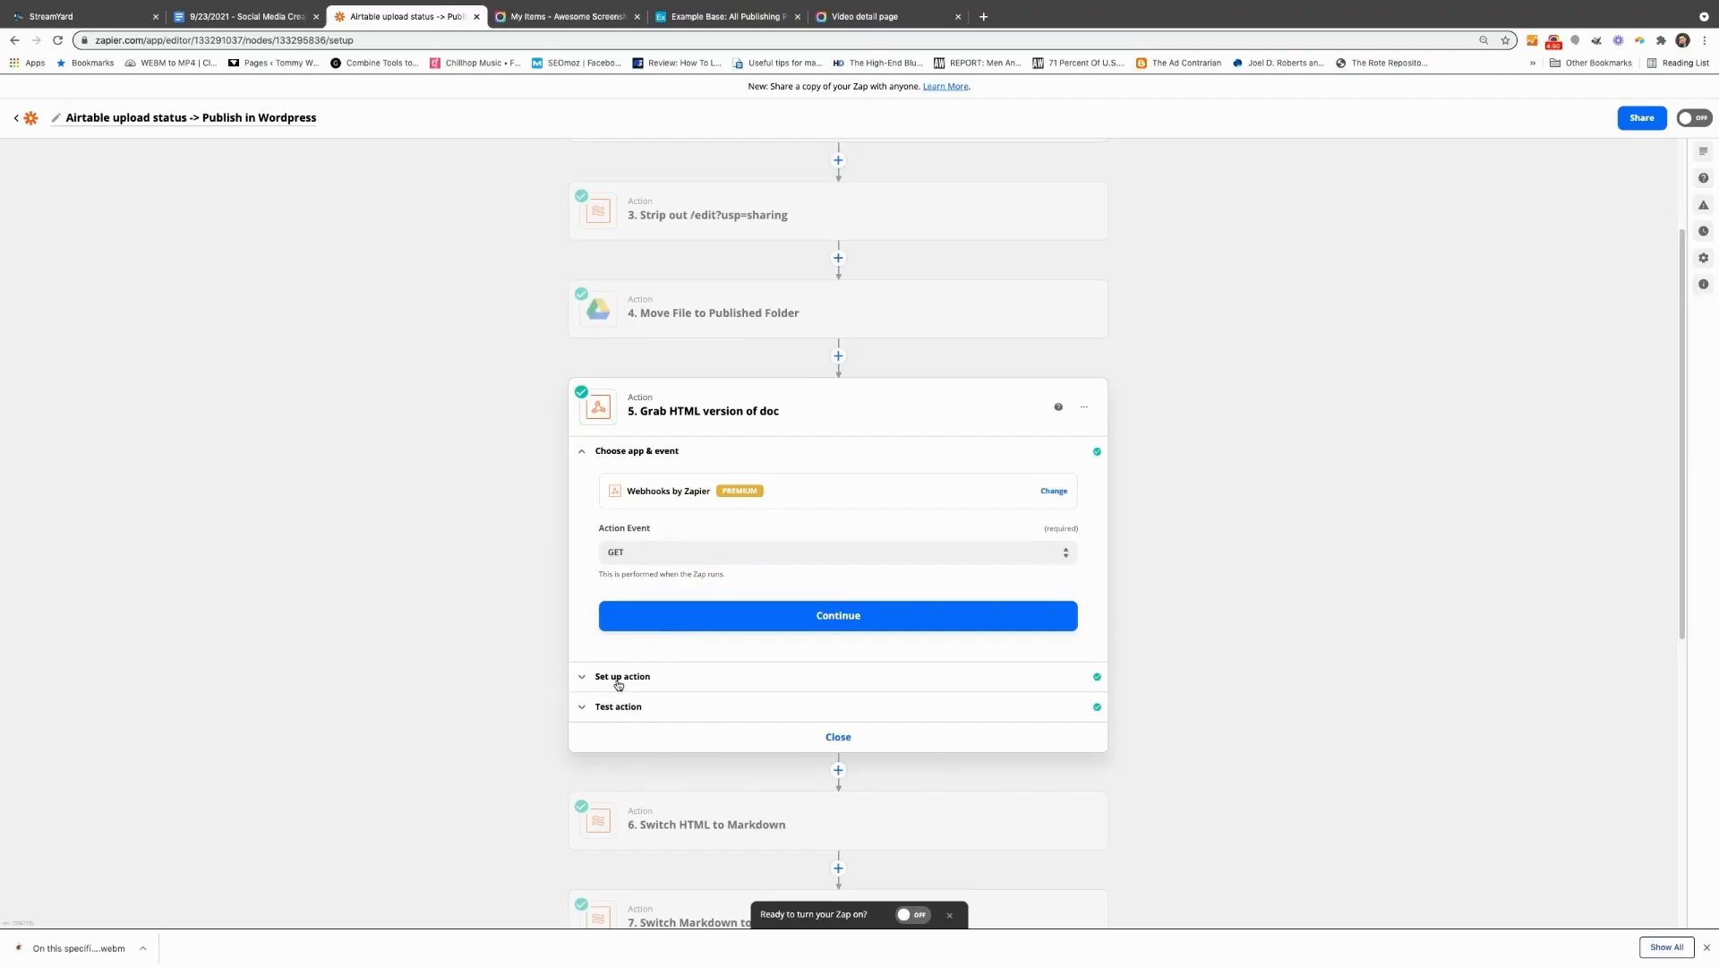
{"action": "left_click", "coordinate": [680, 623]}
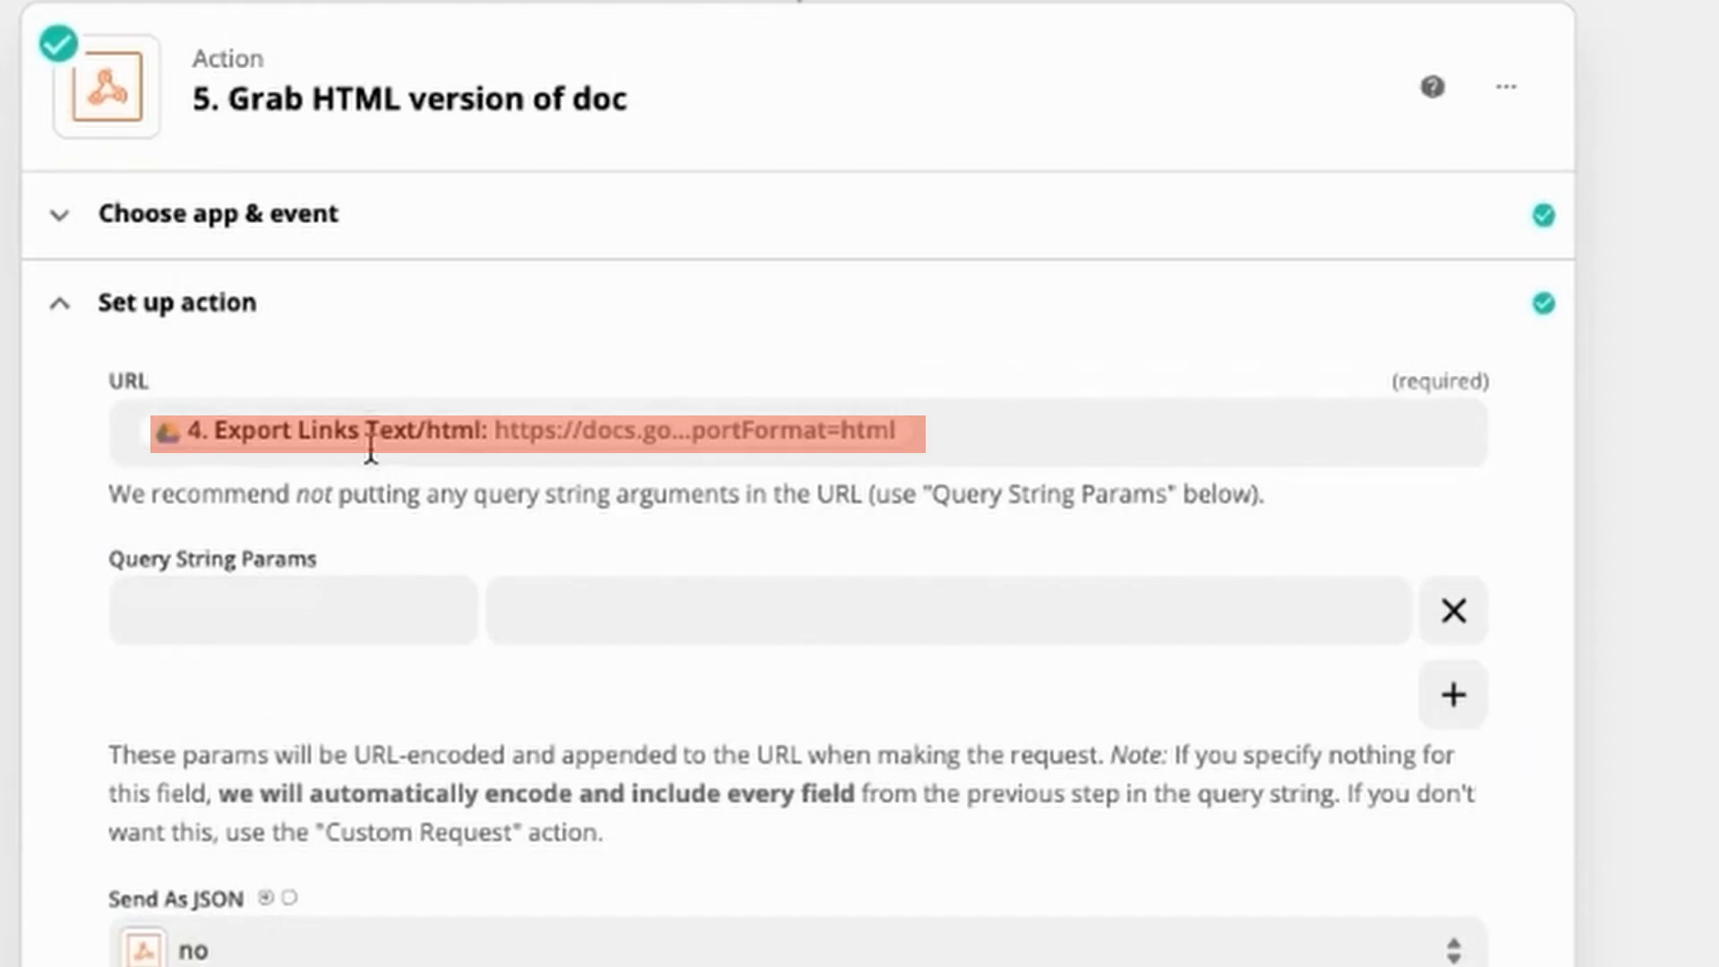
{"action": "left_click", "coordinate": [691, 526]}
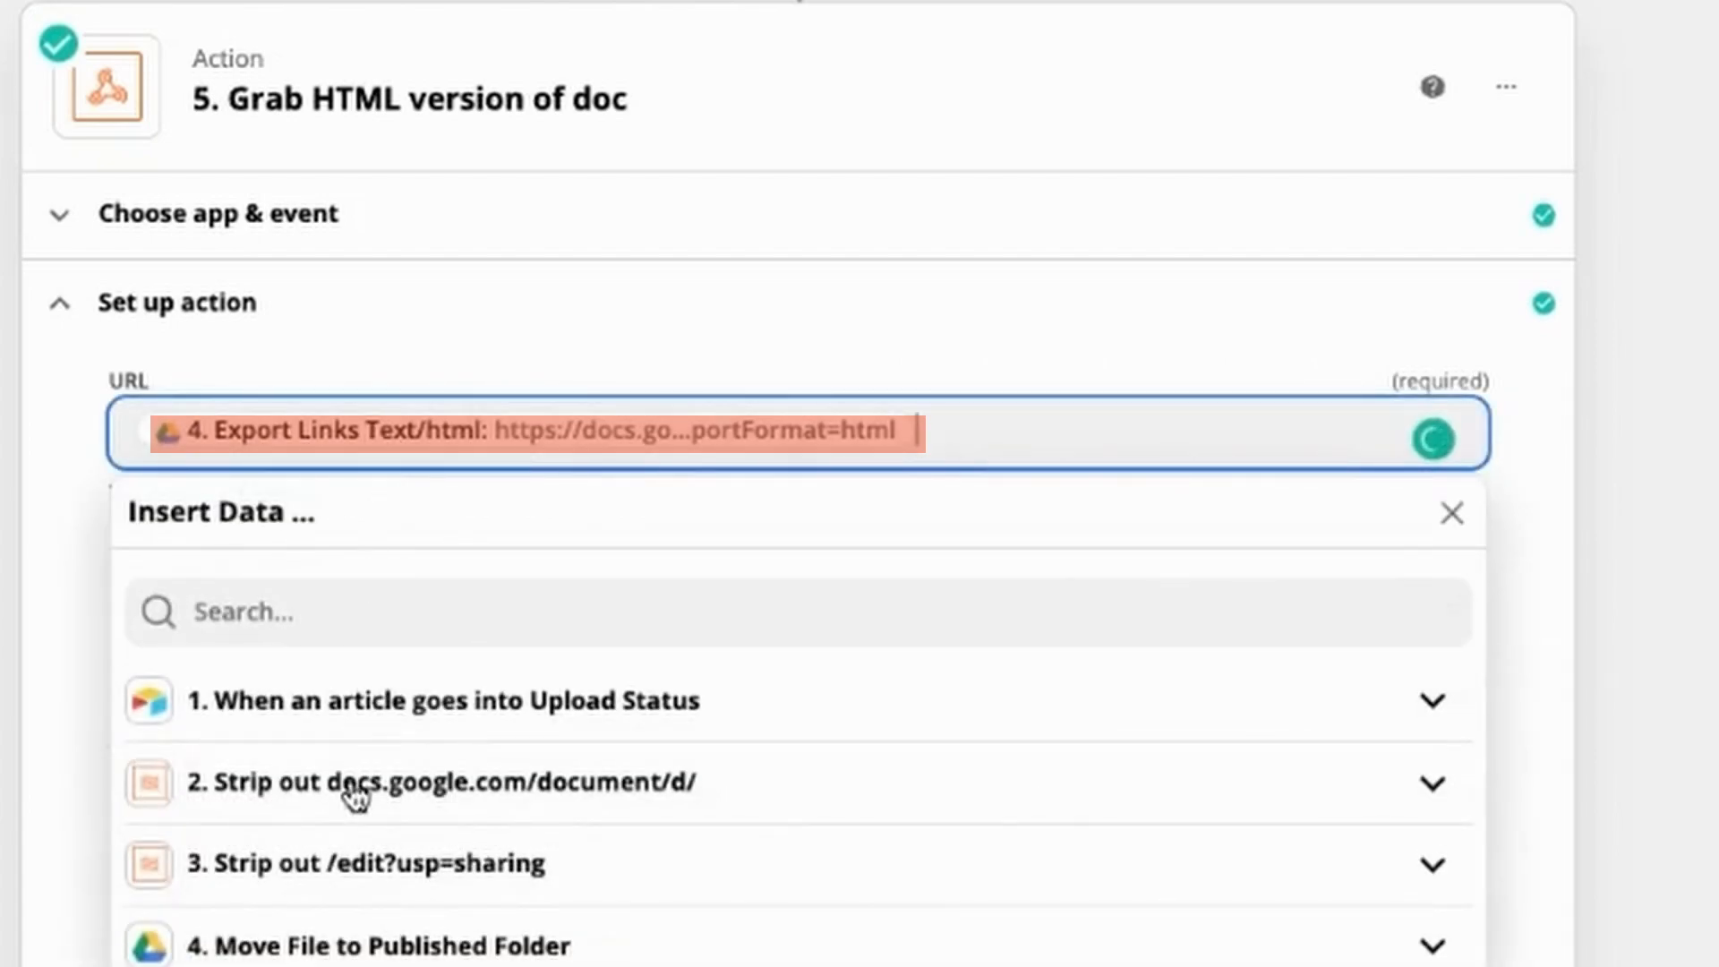
{"action": "left_click", "coordinate": [346, 949]}
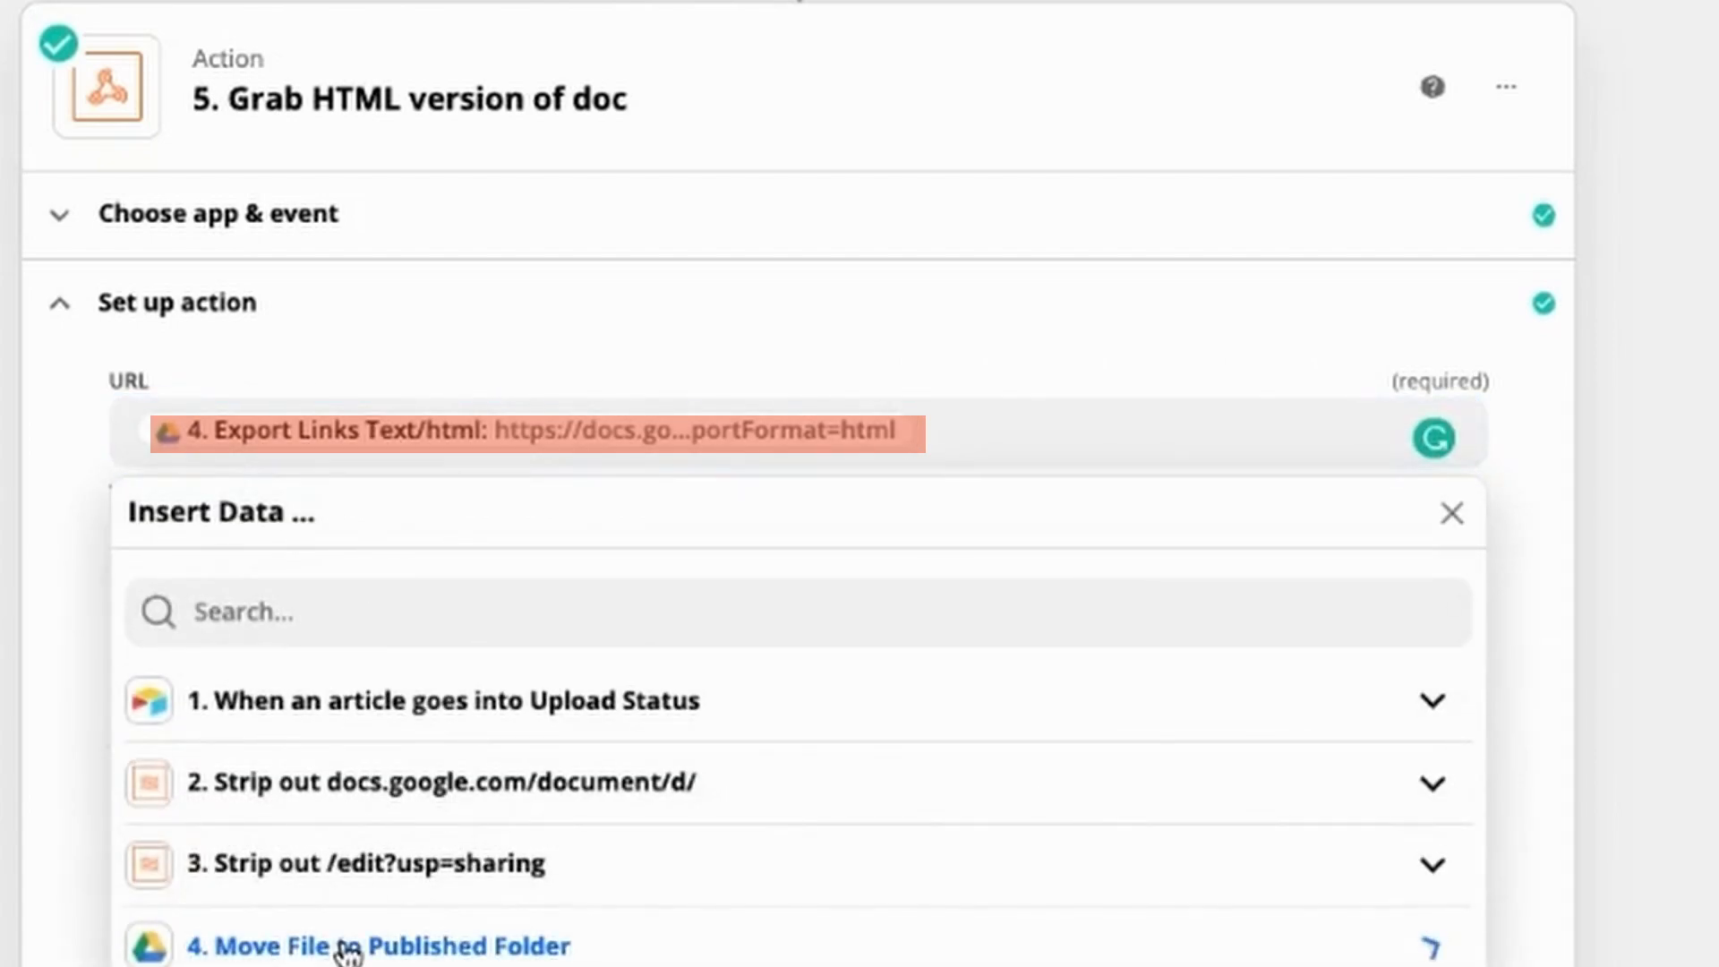
{"action": "left_click", "coordinate": [315, 618]}
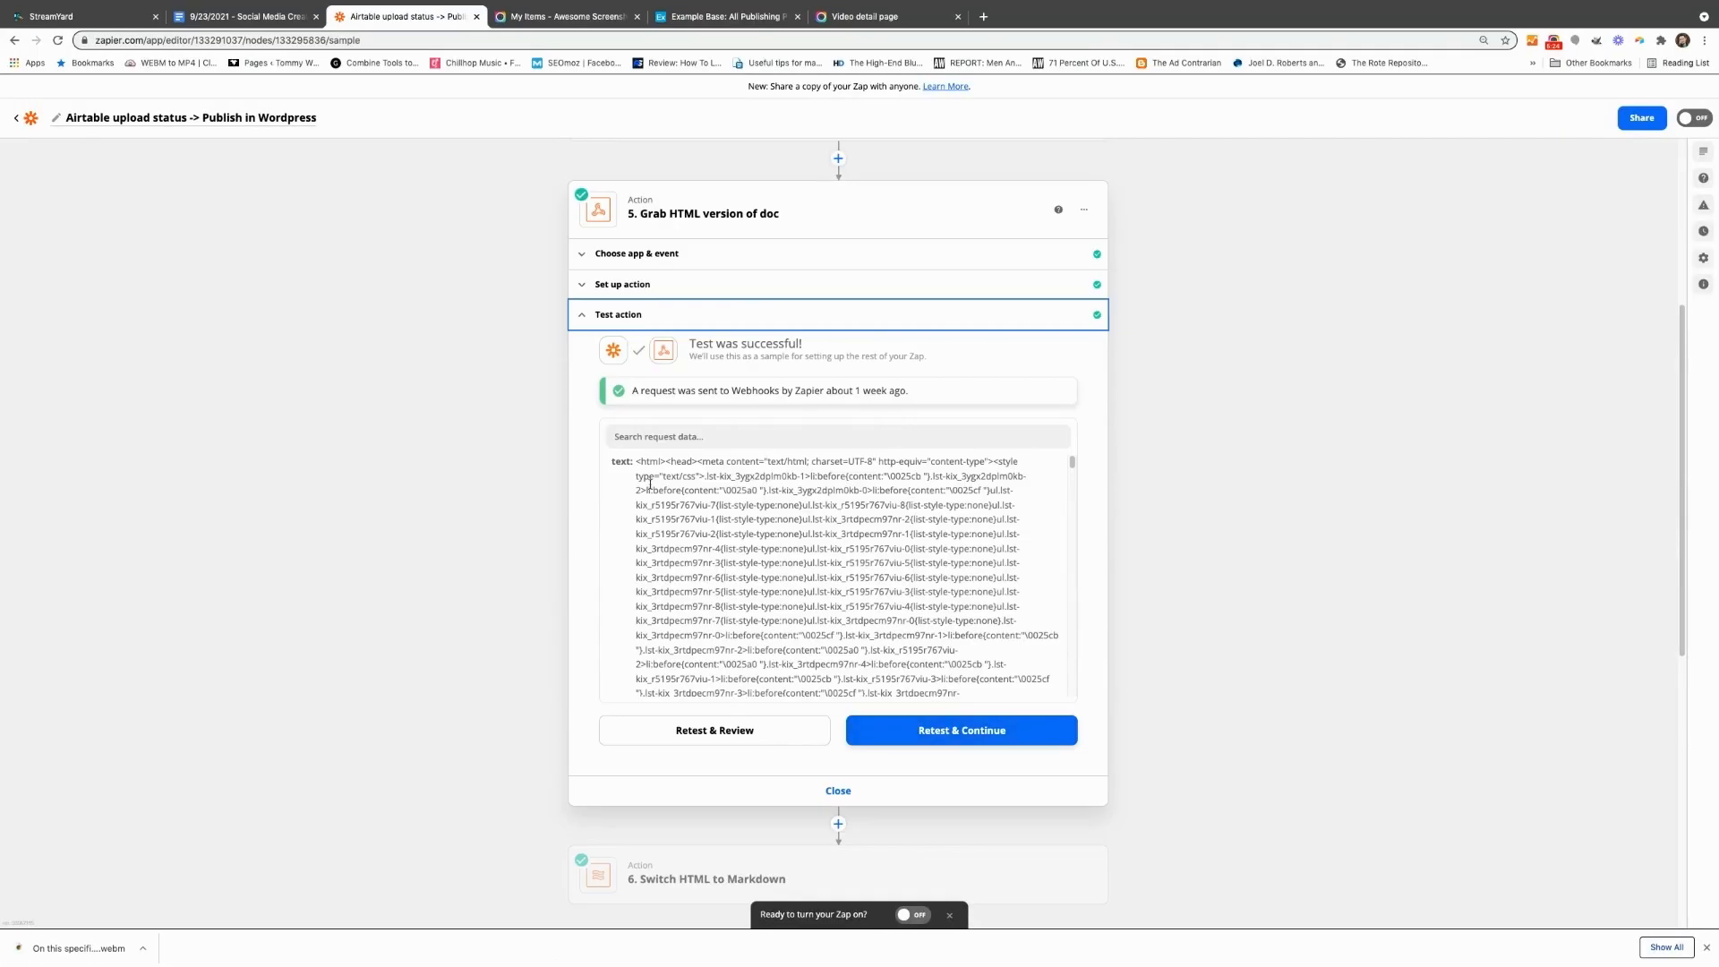
Step: Retest the "Grab HTML version of doc" action after checking its returned text, and open the "Switch HTML to Markdown" action
{"action": "left_click_drag", "start_coordinate": [639, 461], "coordinate": [992, 683]}
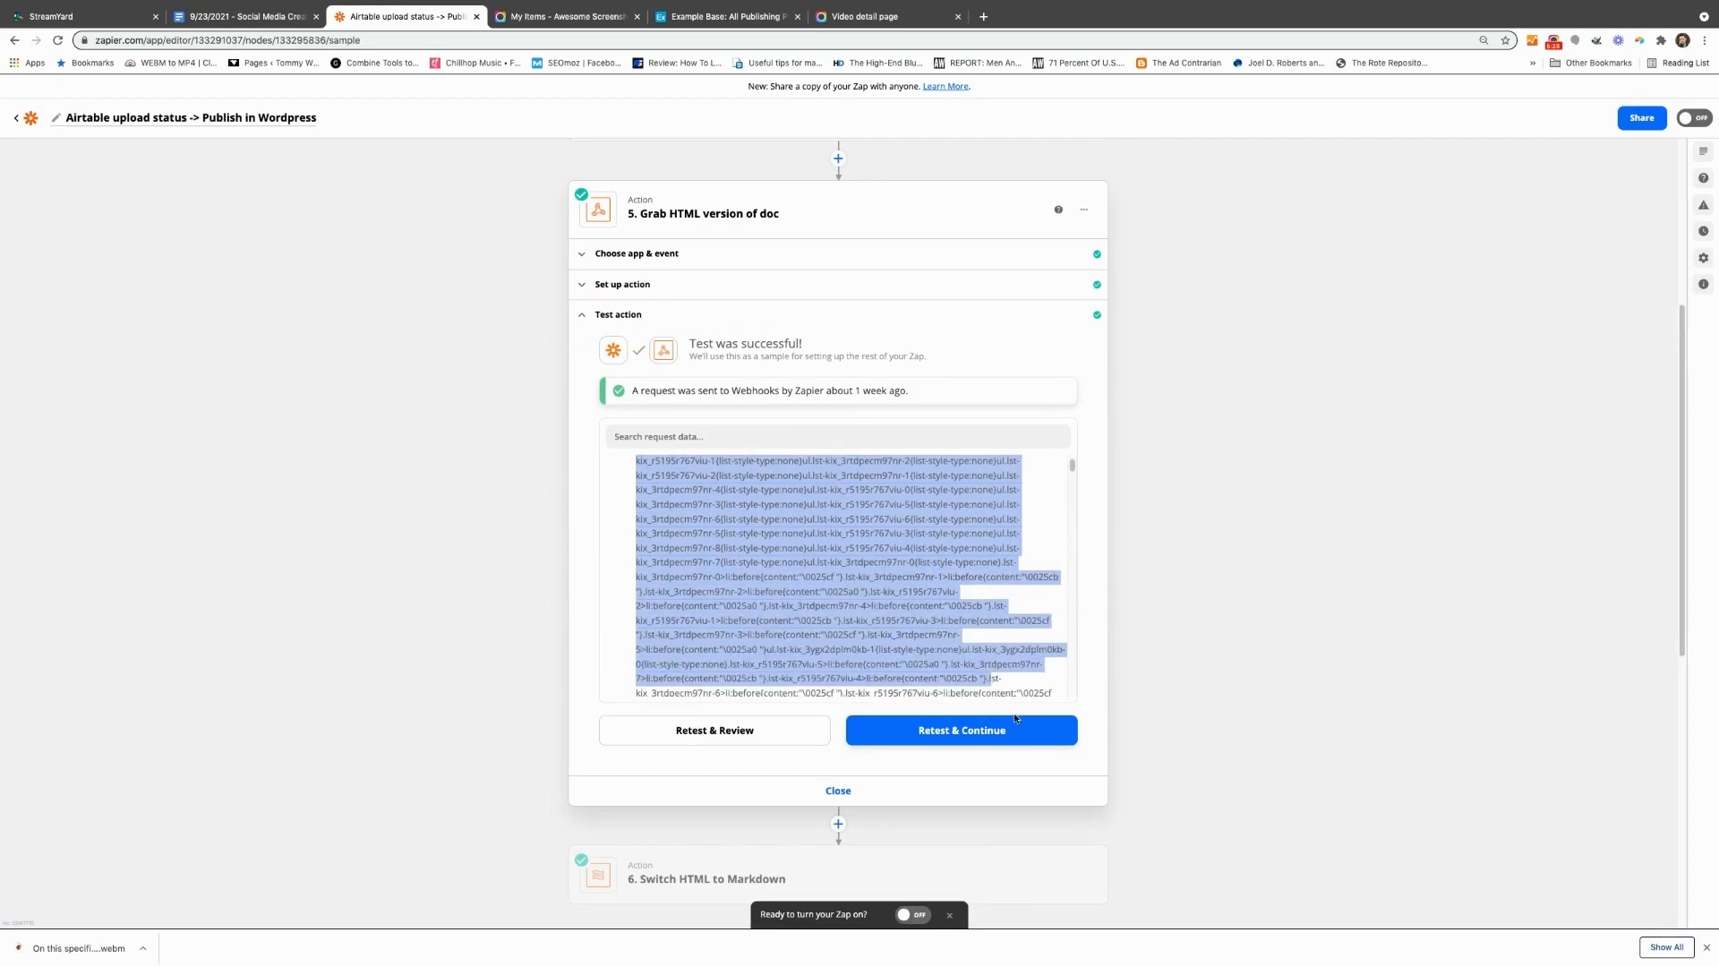
{"action": "left_click", "coordinate": [995, 732]}
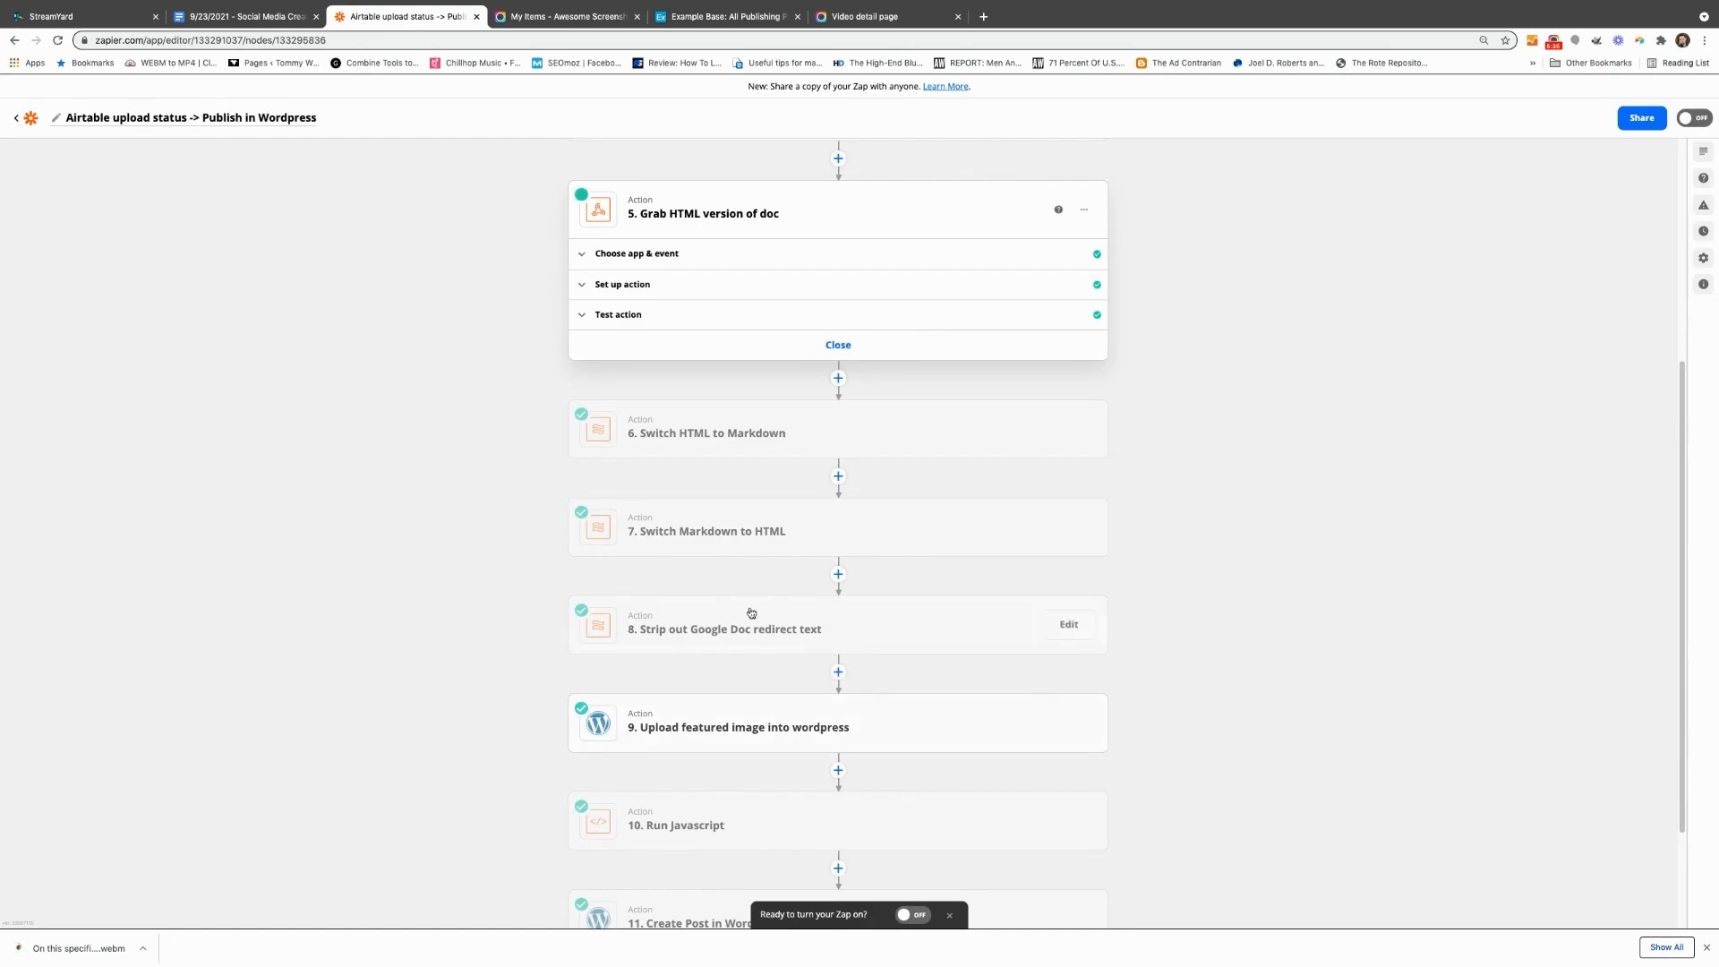
{"action": "left_click", "coordinate": [650, 434]}
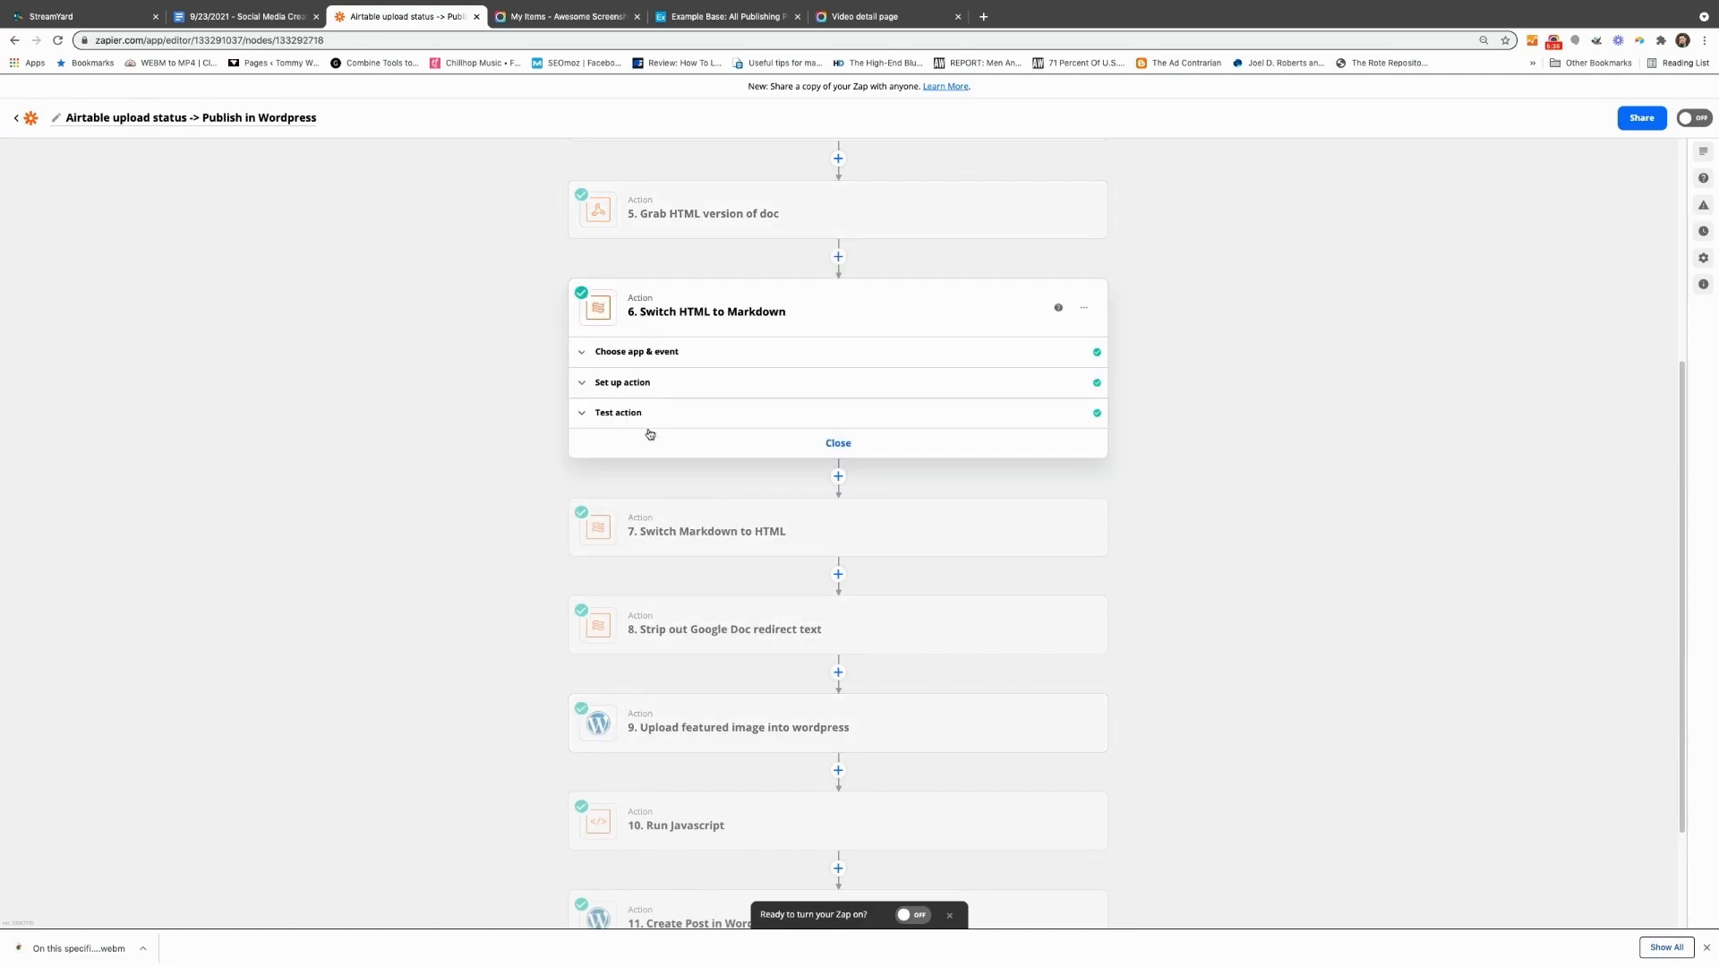
Step: Set the "Switch HTML to Markdown" Formatter action to the Text event with the Convert HTML to Markdown transform
{"action": "left_click", "coordinate": [645, 362]}
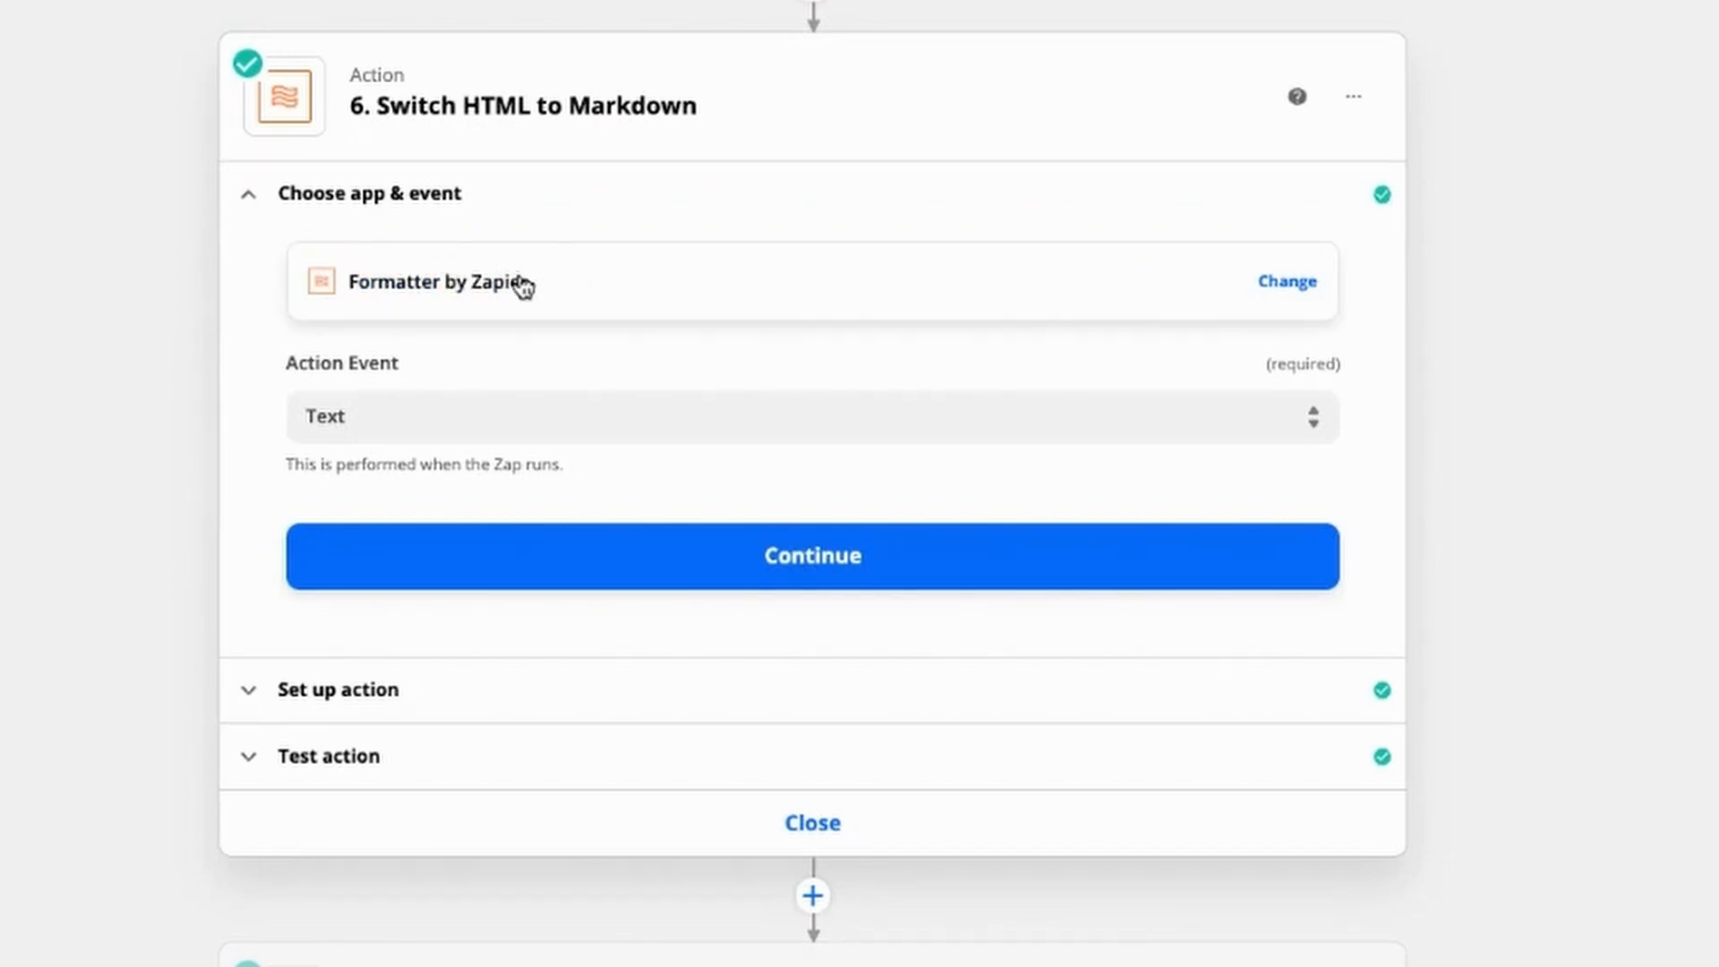
{"action": "left_click", "coordinate": [400, 414]}
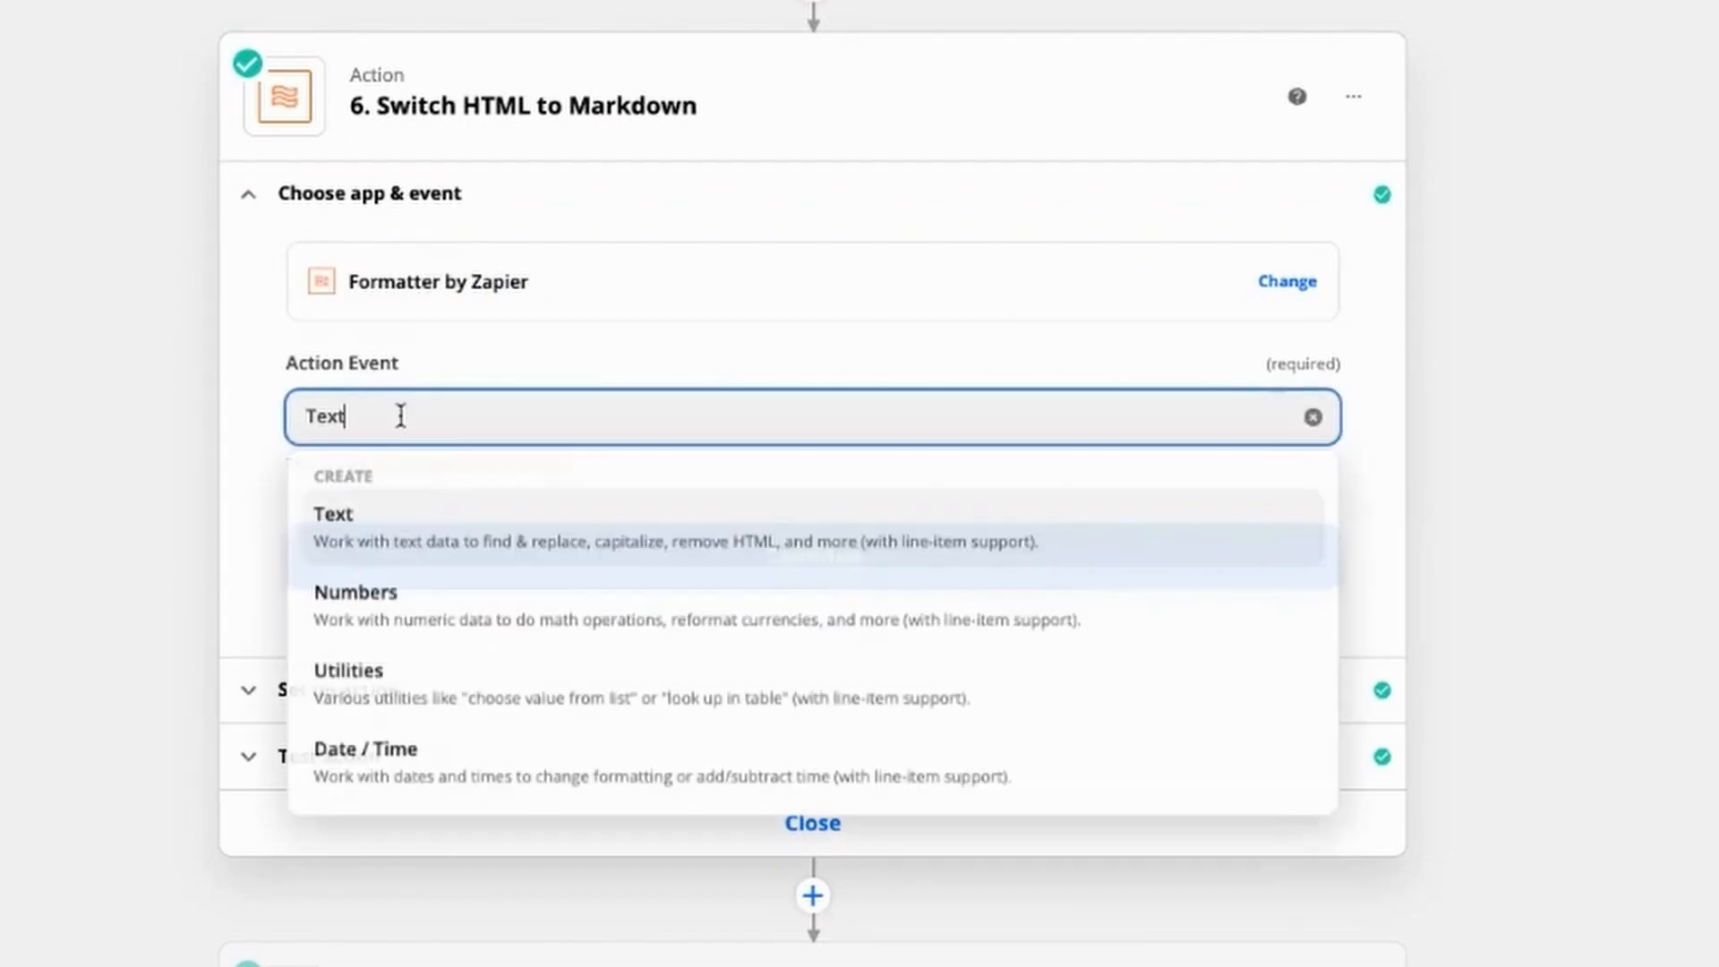
{"action": "left_click", "coordinate": [415, 534]}
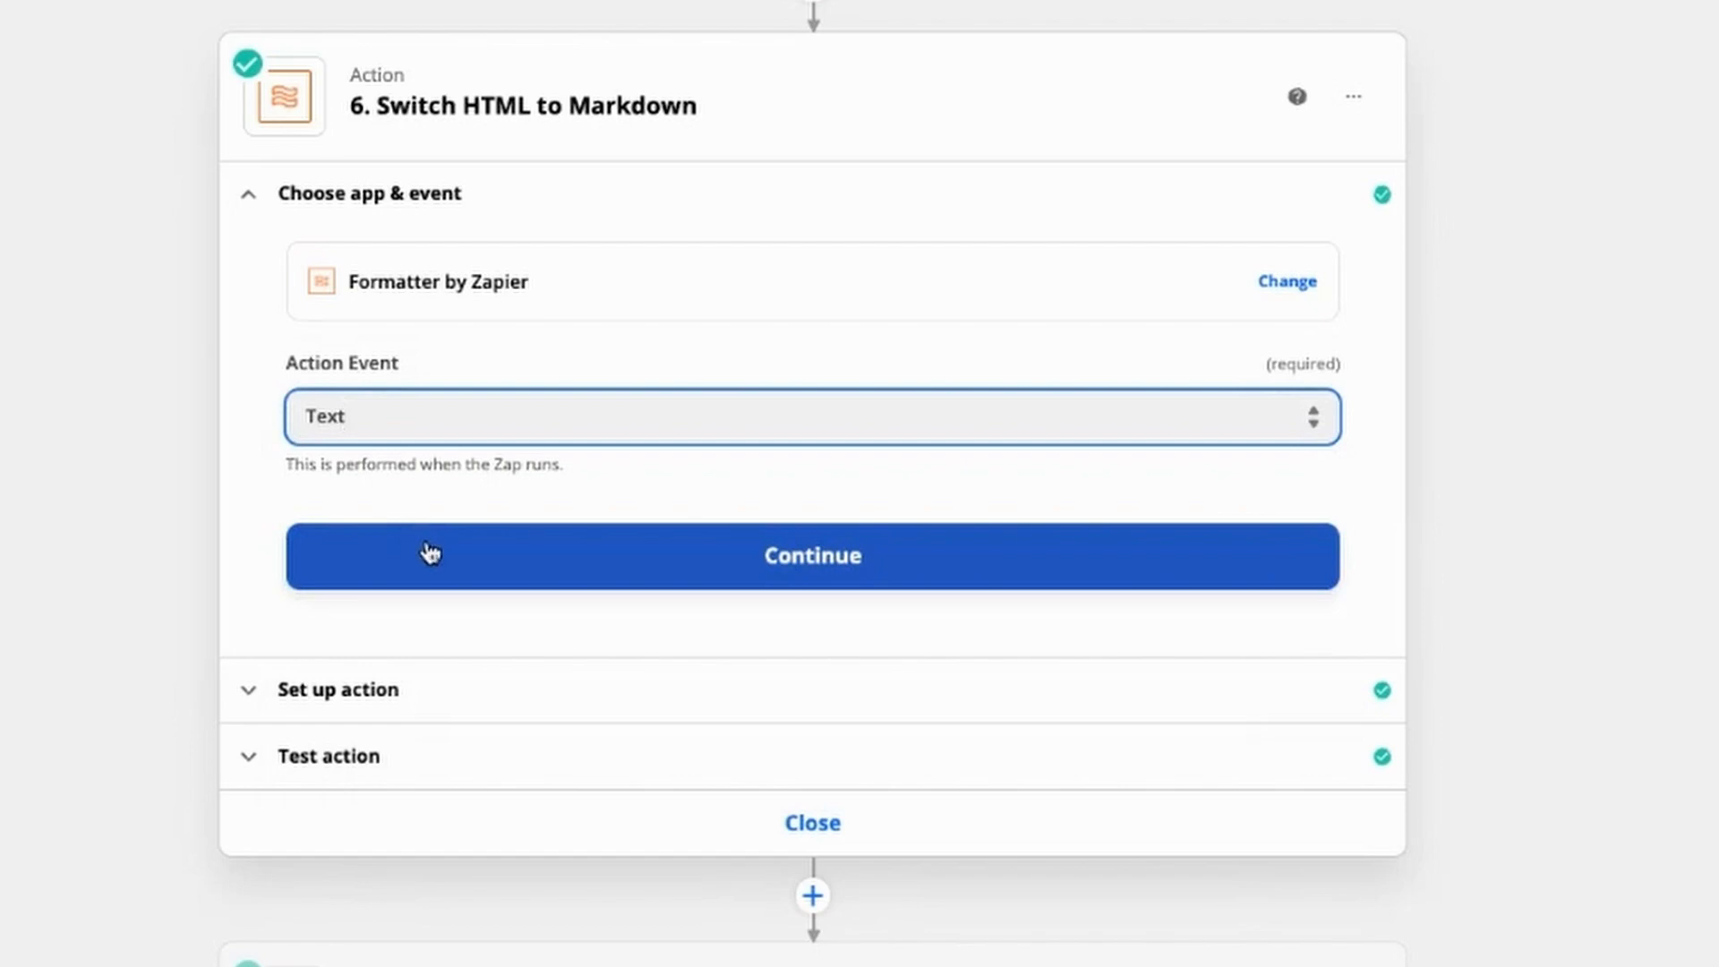
{"action": "left_click", "coordinate": [430, 552]}
{"action": "left_click", "coordinate": [464, 369]}
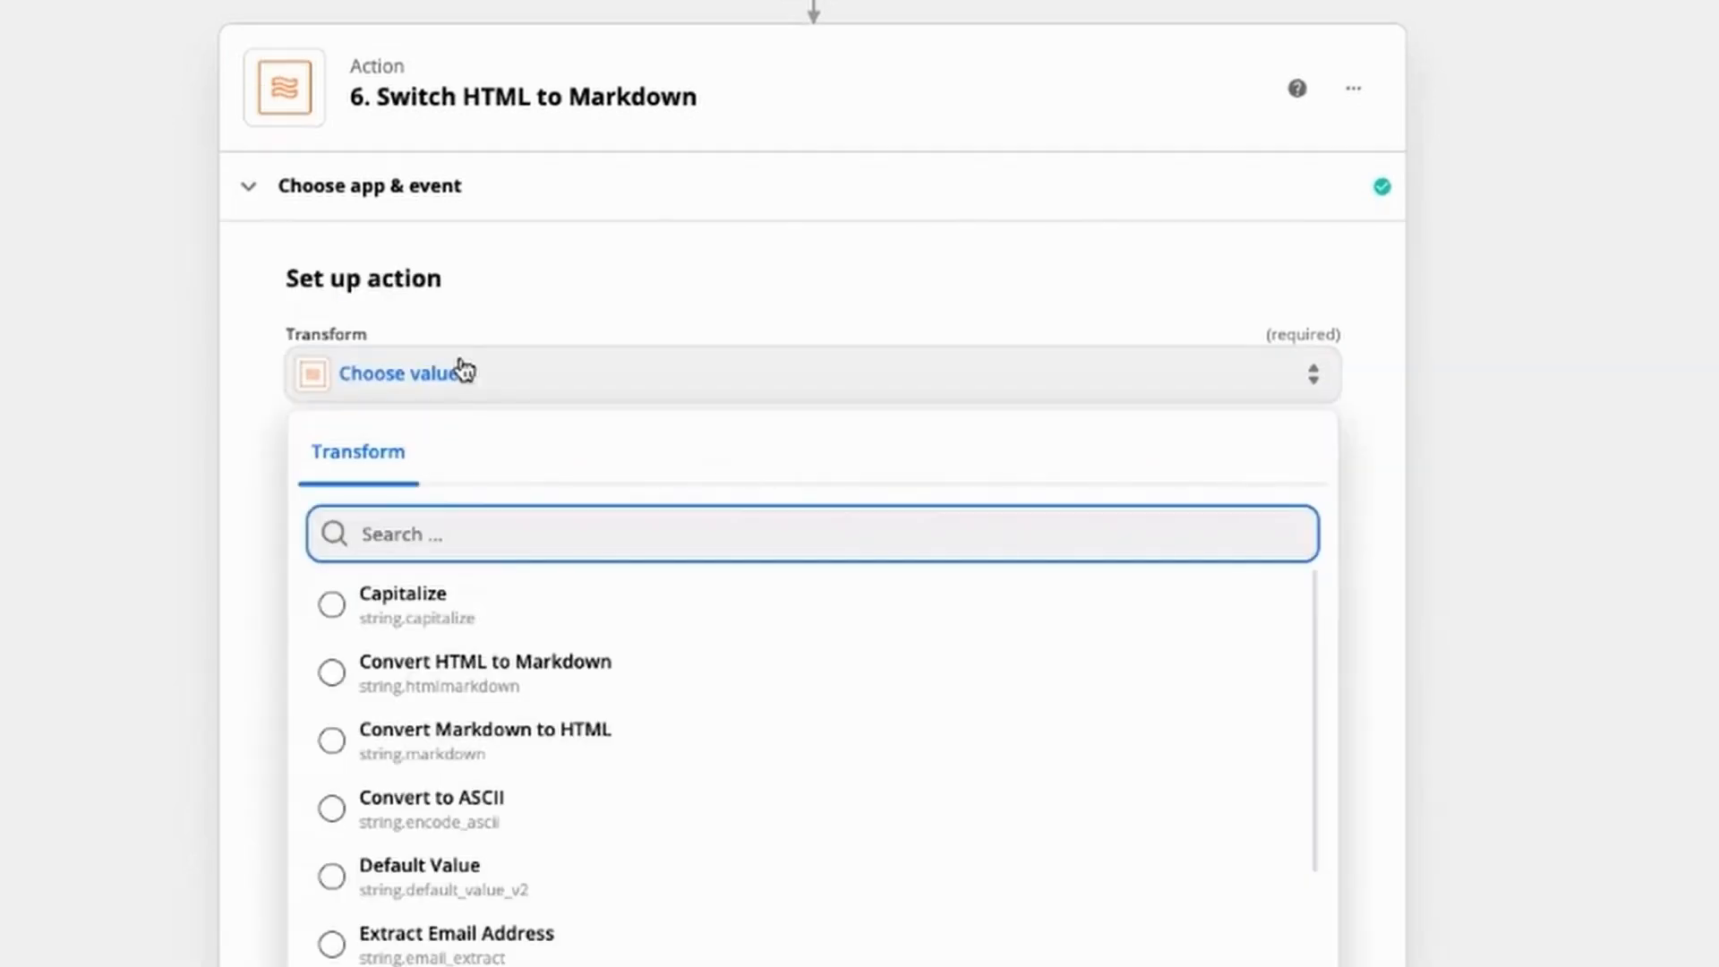
{"action": "left_click", "coordinate": [483, 678]}
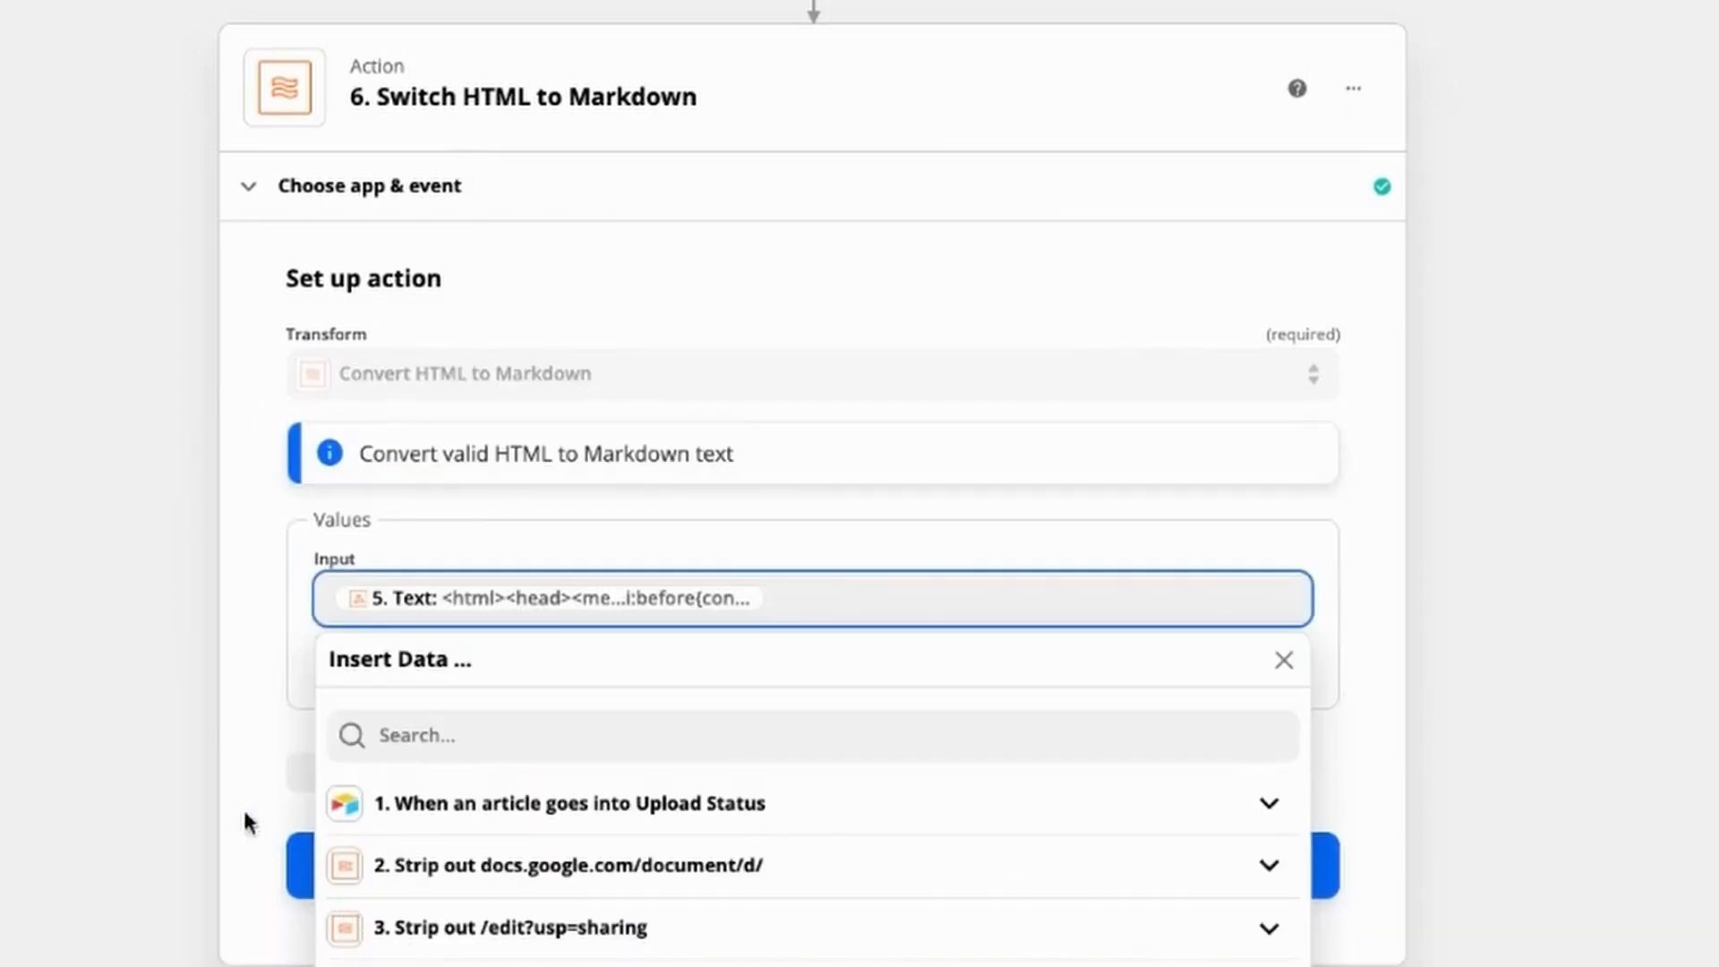
Step: Keep the fifth action's Text as the Markdown conversion's input, test it, and open the "Switch Markdown to HTML" action
{"action": "left_click", "coordinate": [231, 750]}
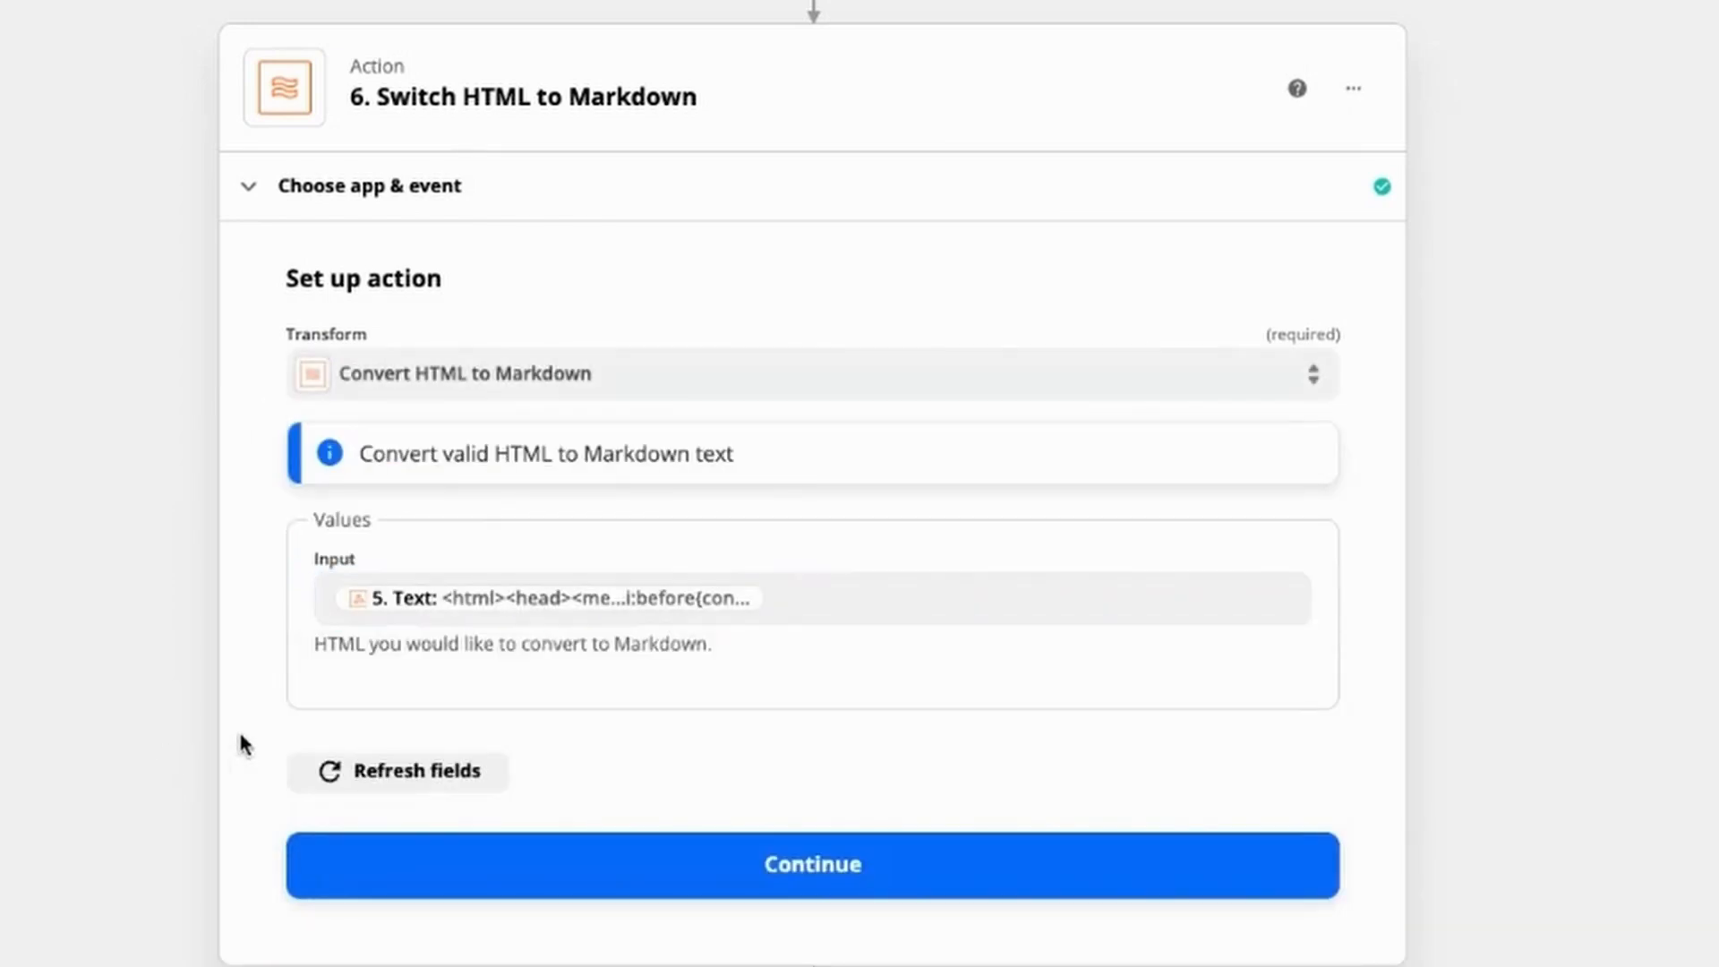
{"action": "left_click", "coordinate": [486, 880]}
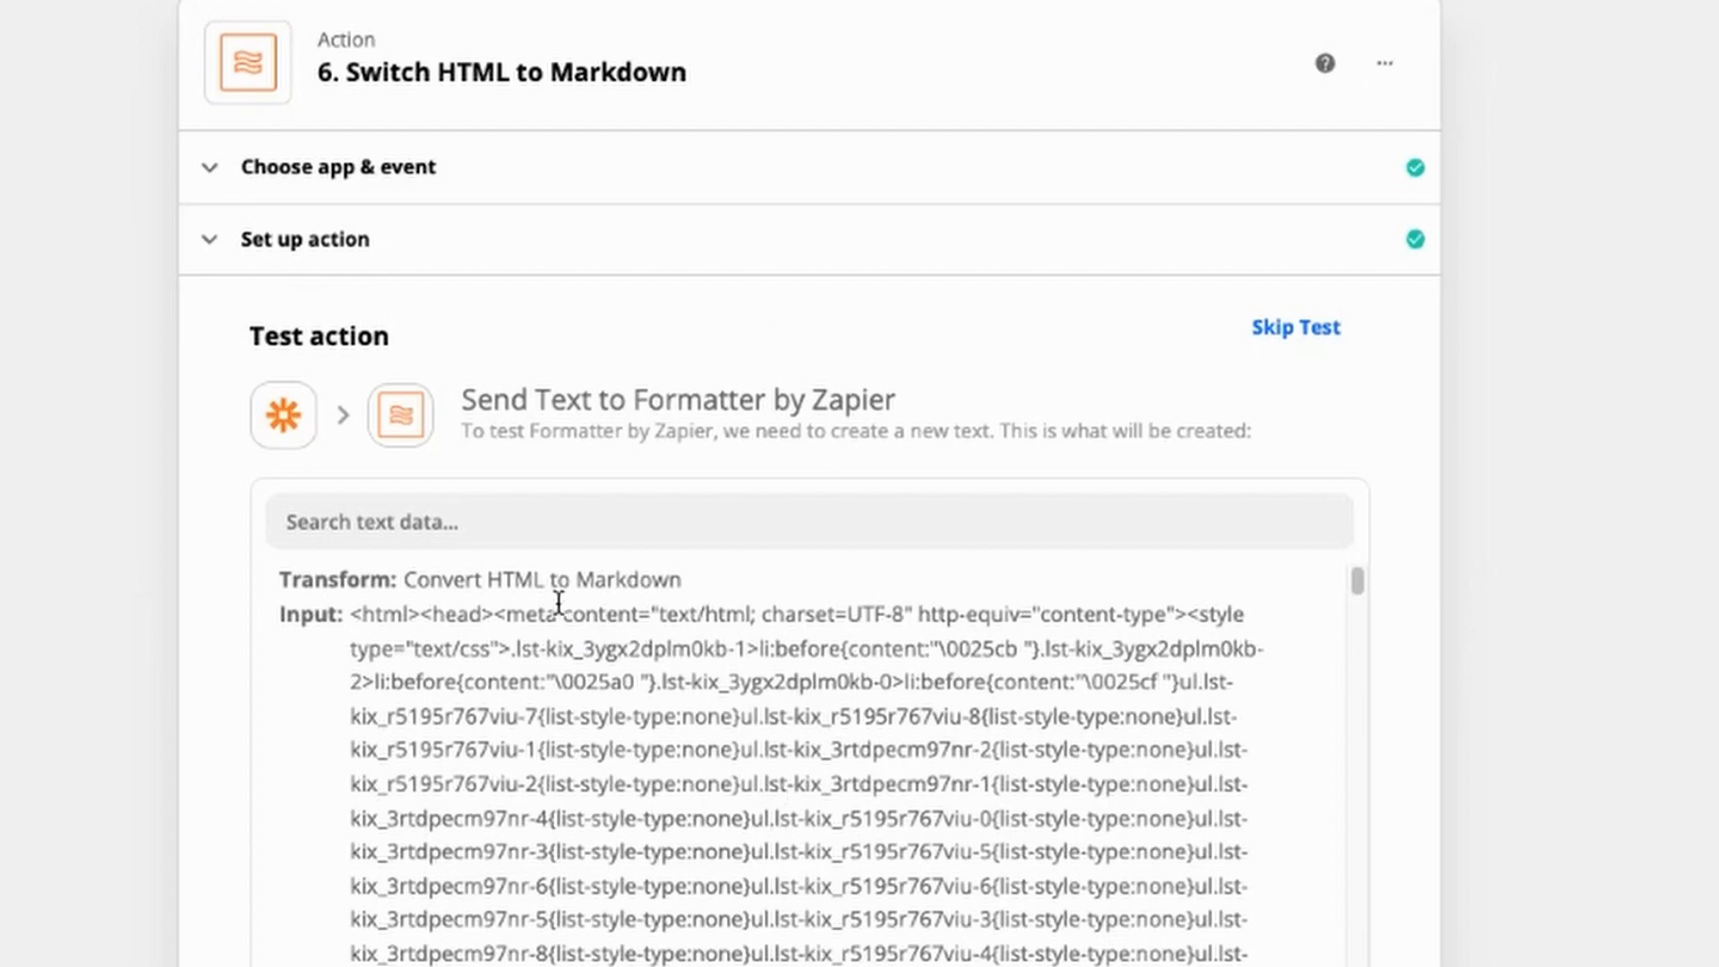
{"action": "left_click_drag", "start_coordinate": [349, 614], "coordinate": [587, 683]}
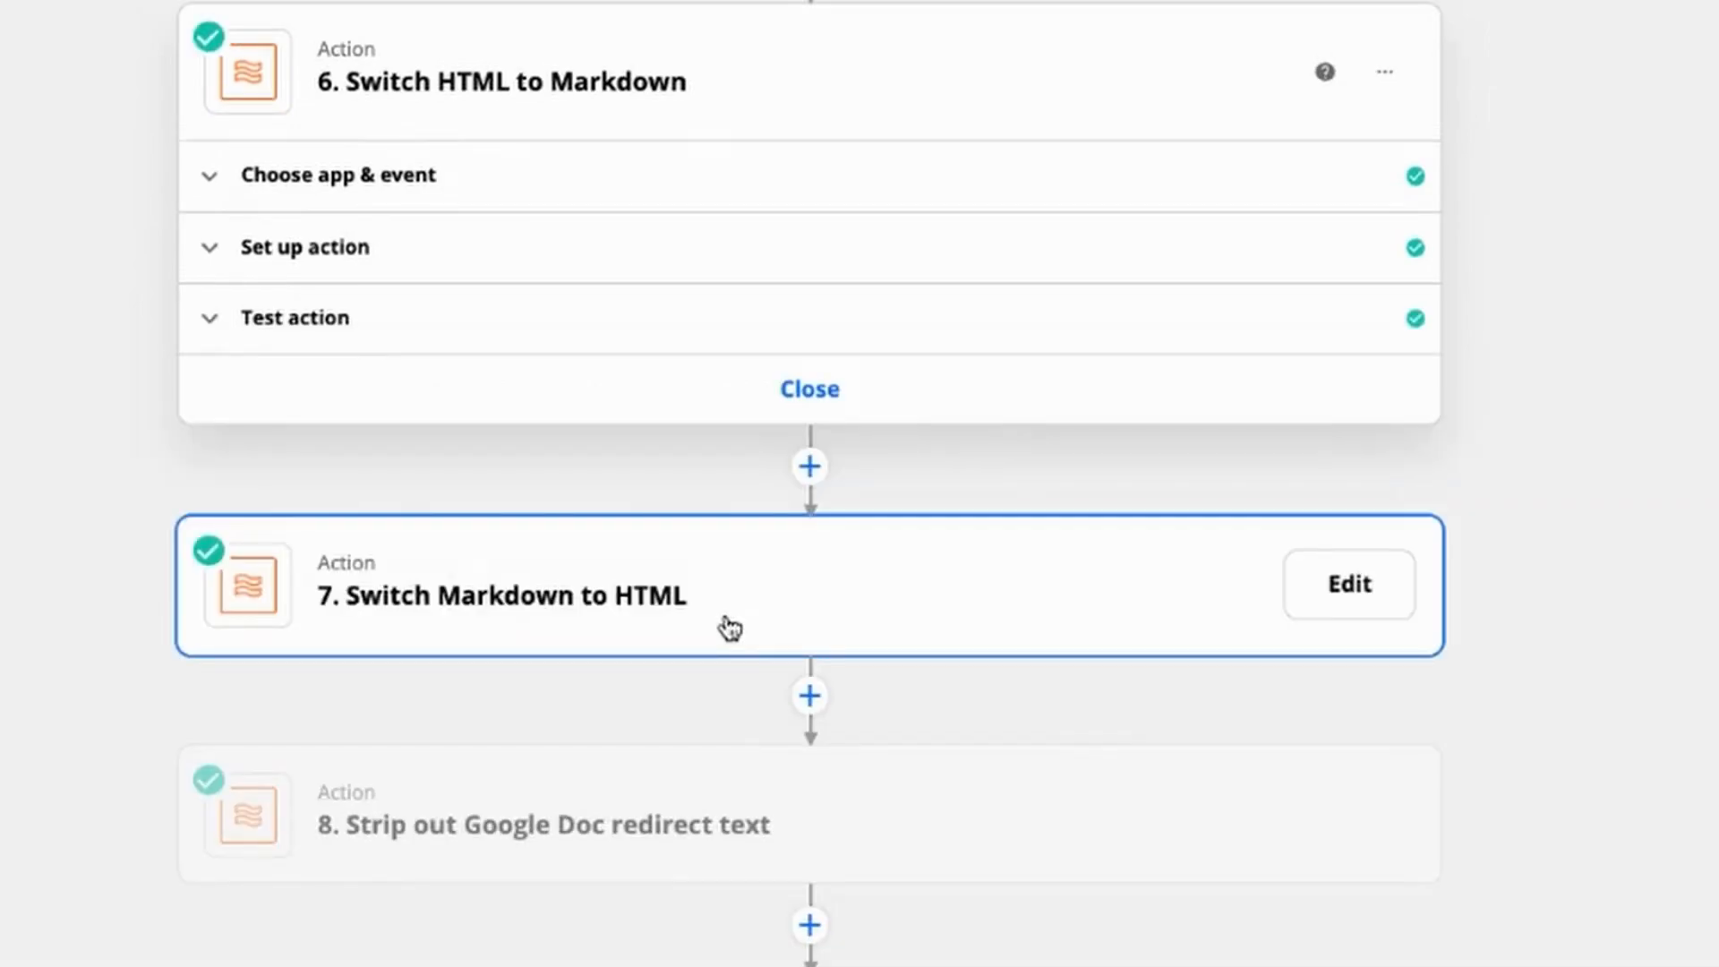
{"action": "left_click", "coordinate": [721, 625]}
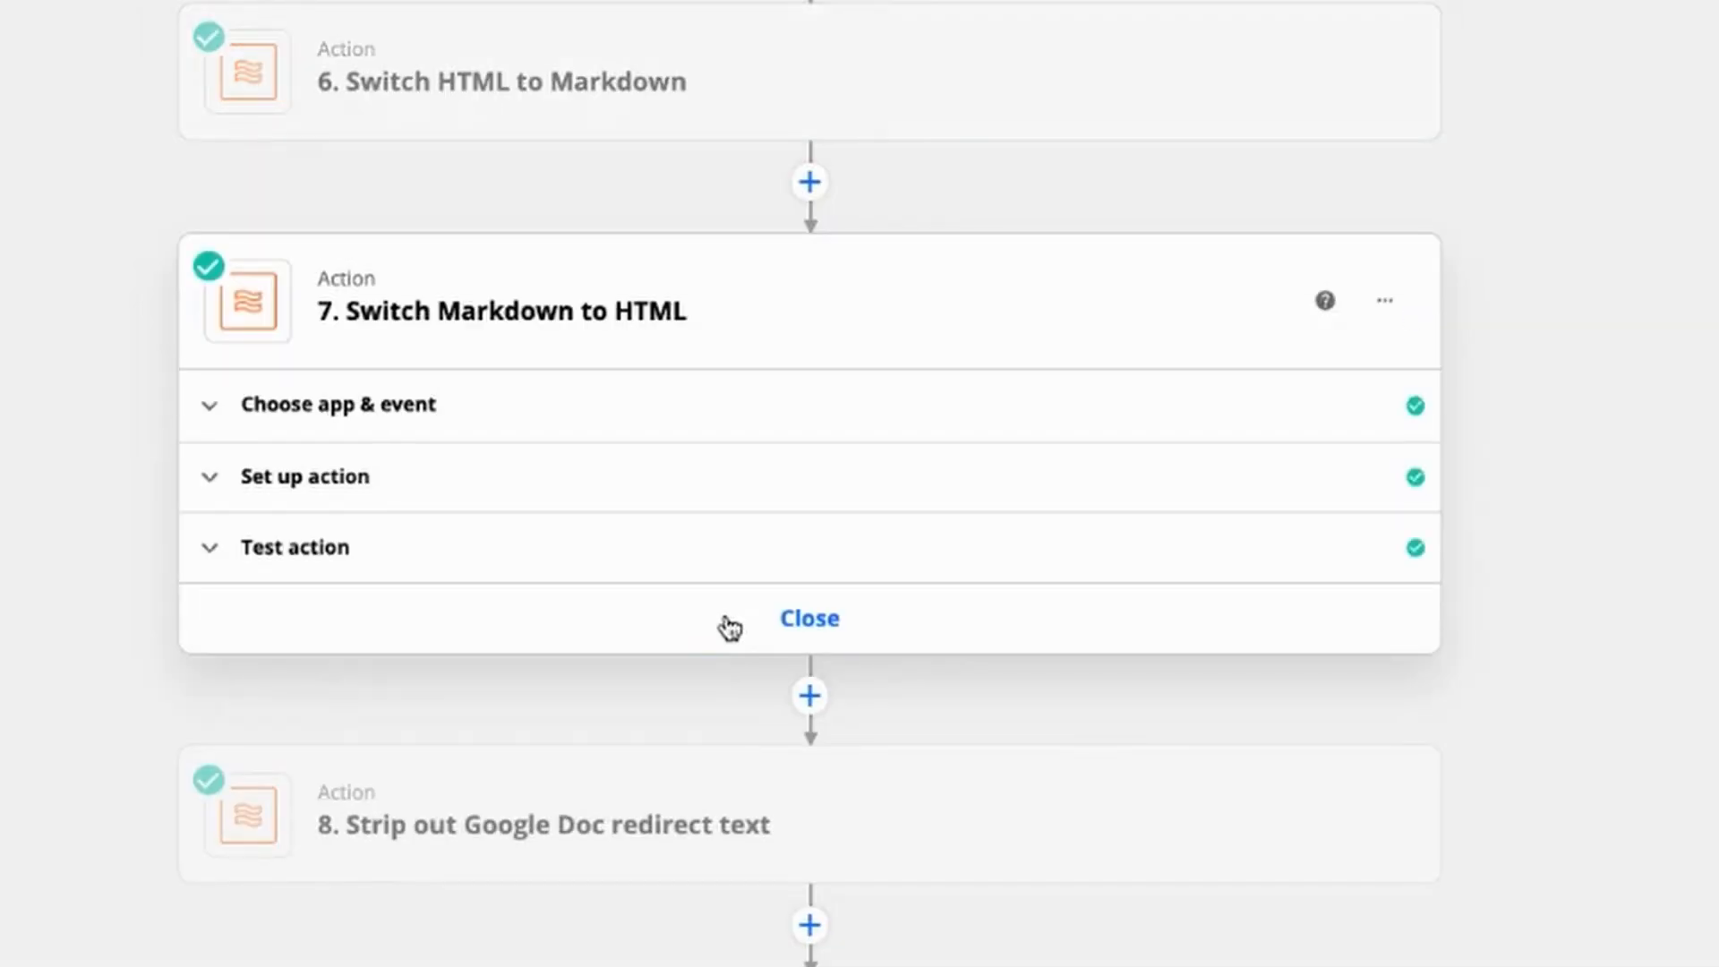
Step: Set the "Switch Markdown to HTML" Formatter action to the Text event with the Convert Markdown to HTML transform
{"action": "left_click", "coordinate": [320, 410]}
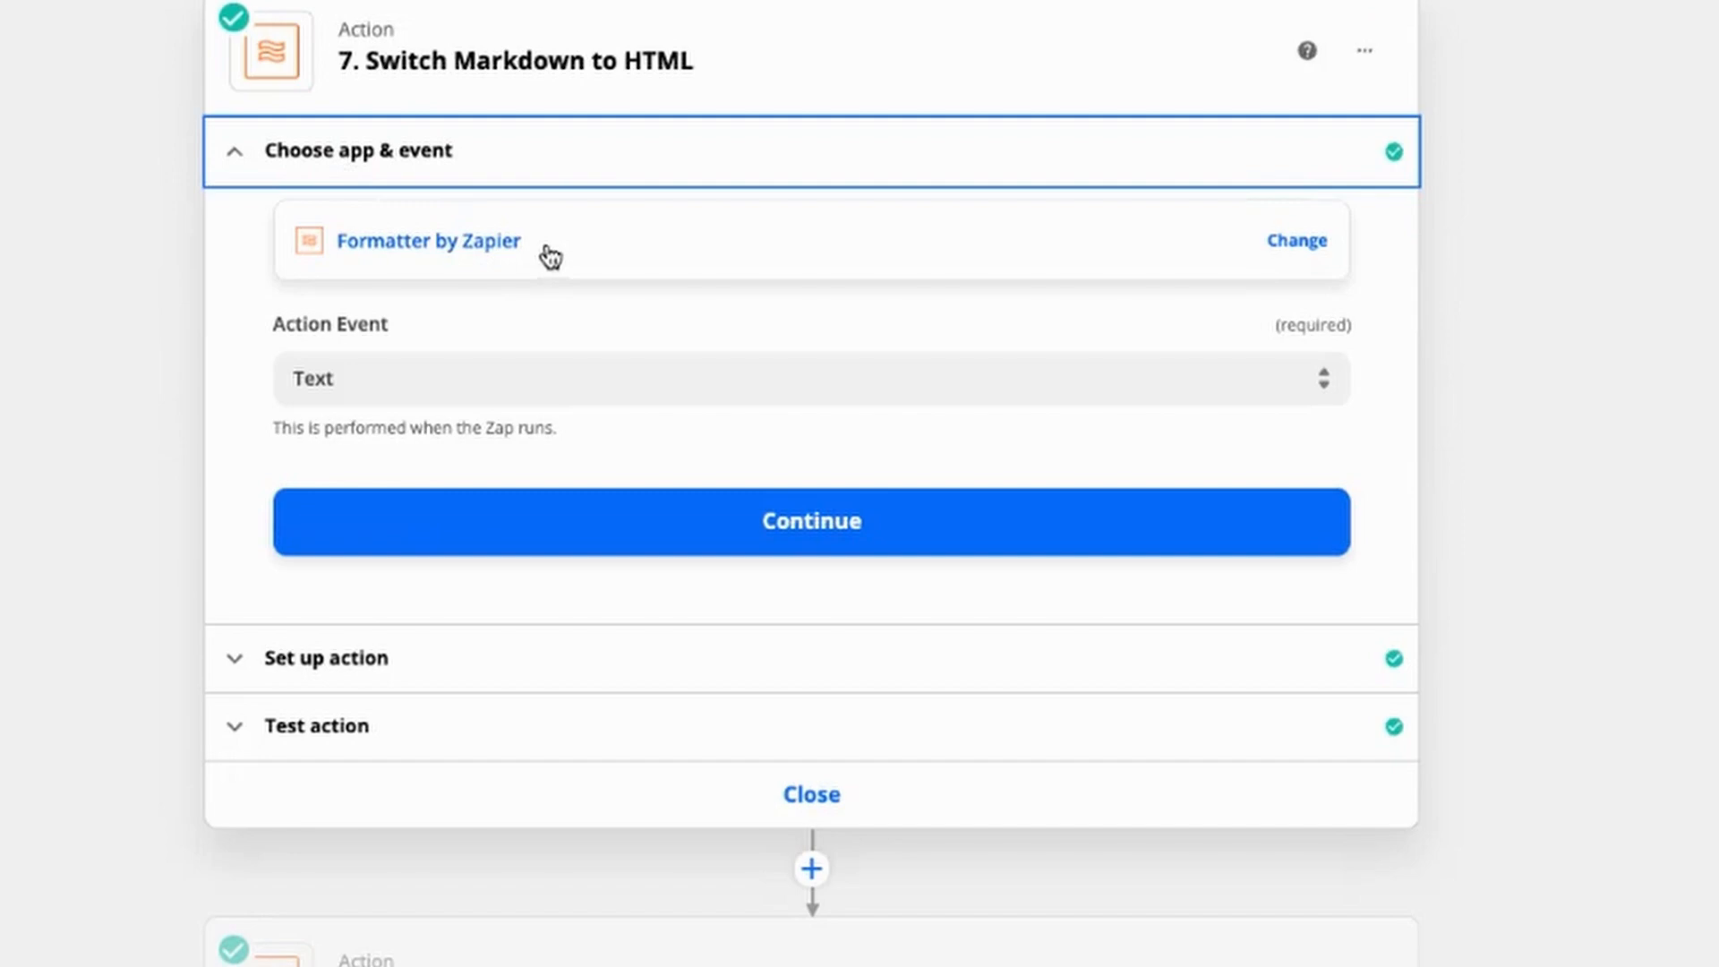
{"action": "left_click", "coordinate": [422, 522]}
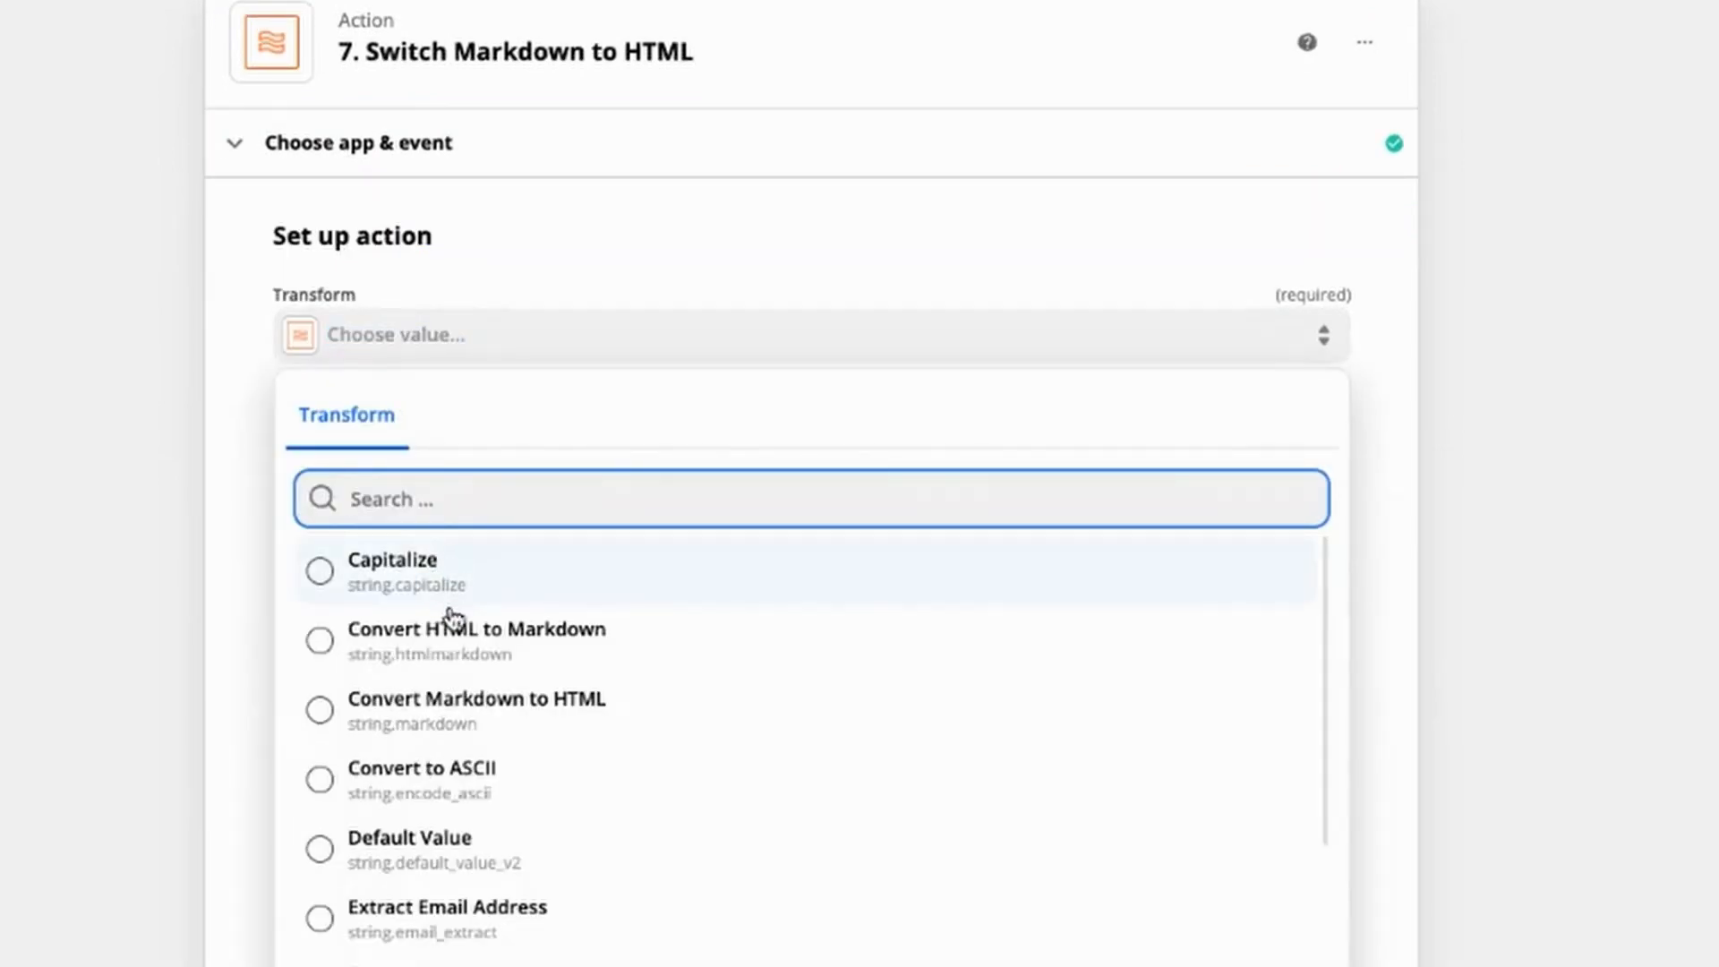
{"action": "left_click", "coordinate": [454, 710]}
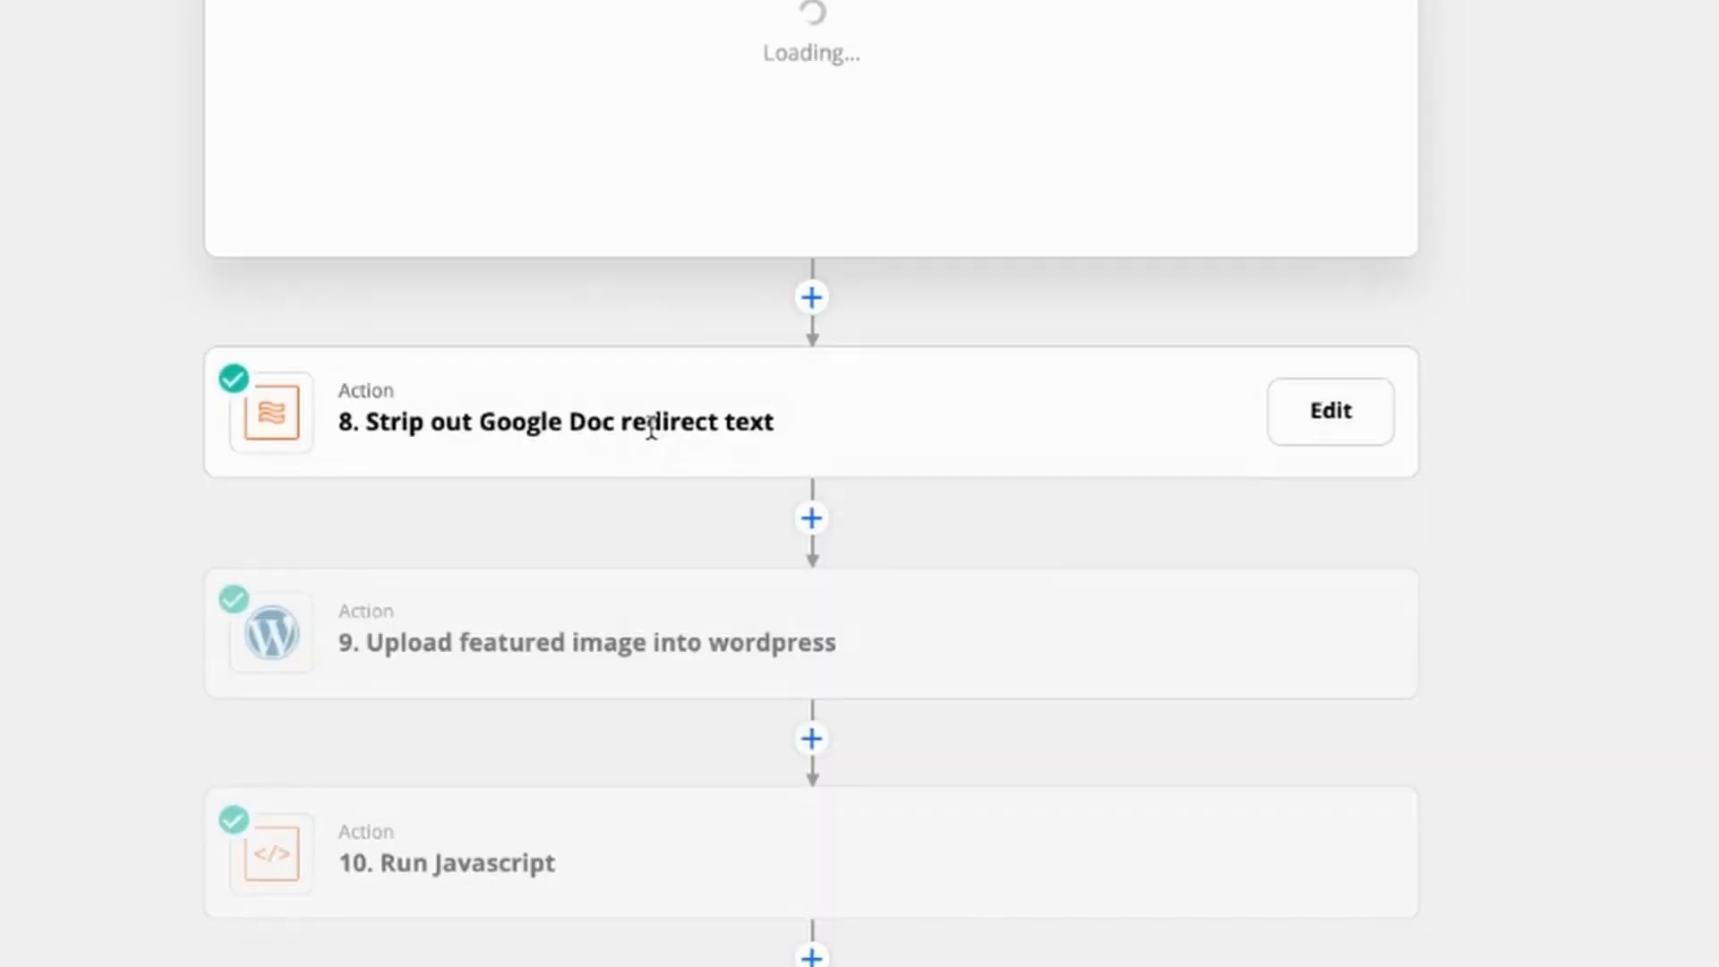
Step: Check that "Strip out Google Doc redirect text" uses Replace on the seventh action's output, and test it
{"action": "left_click", "coordinate": [644, 421]}
{"action": "left_click", "coordinate": [810, 387]}
{"action": "left_click", "coordinate": [710, 626]}
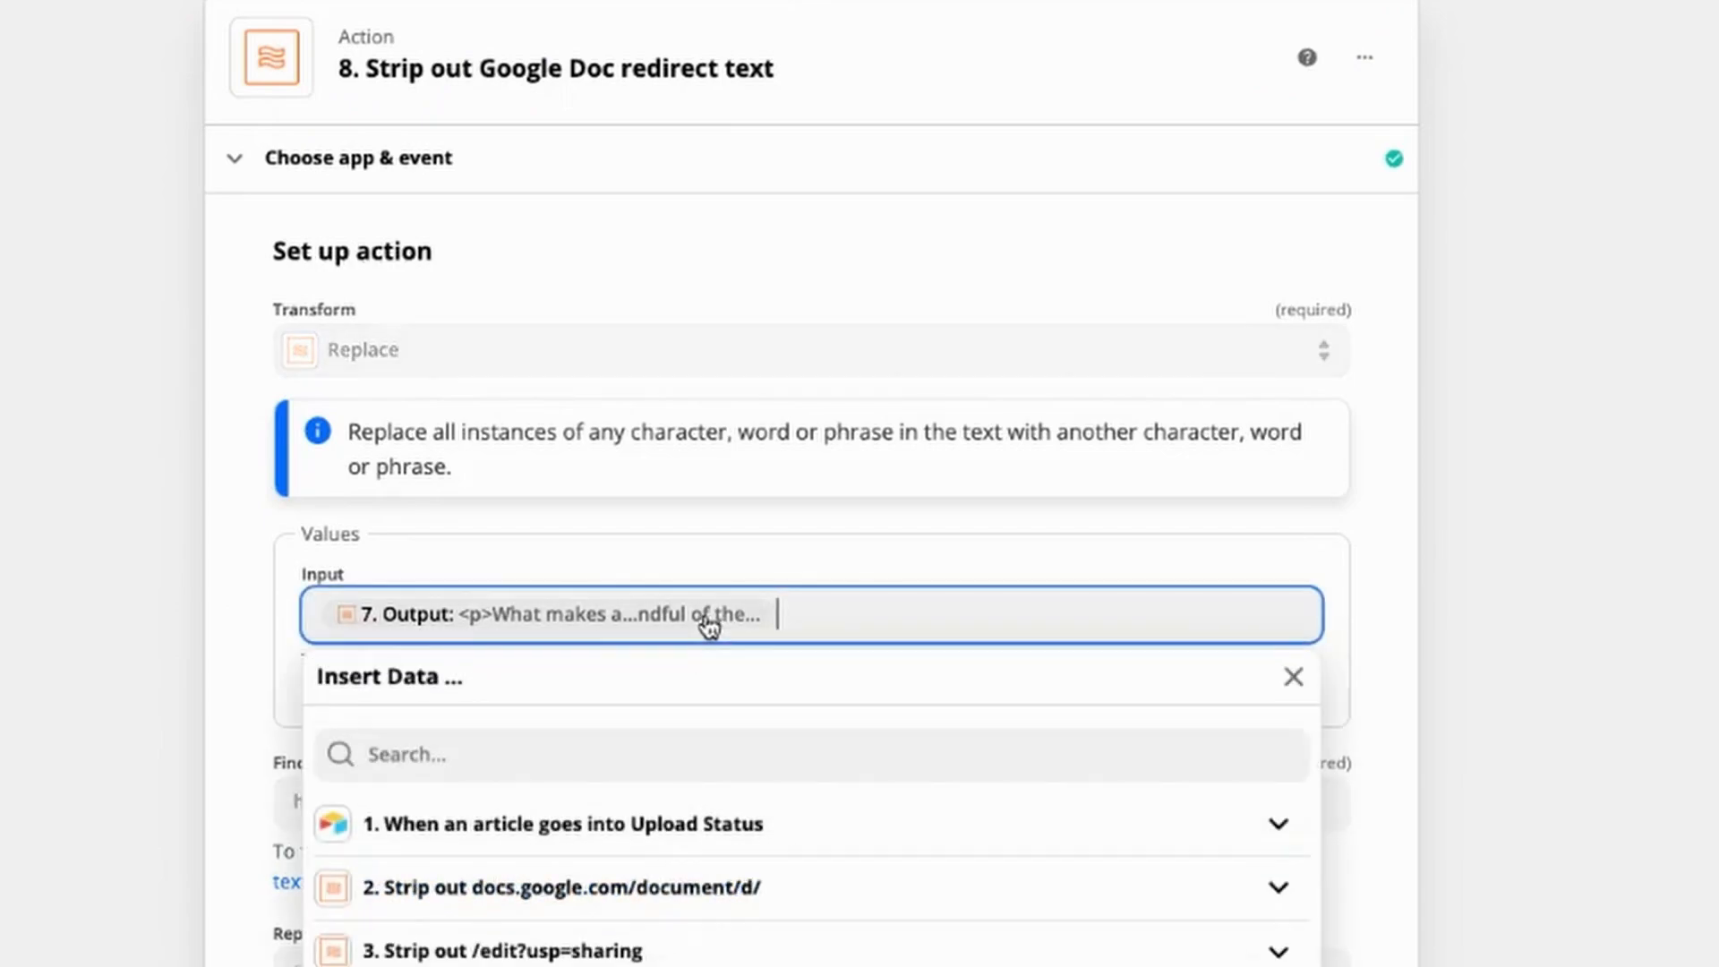
{"action": "left_click", "coordinate": [223, 821]}
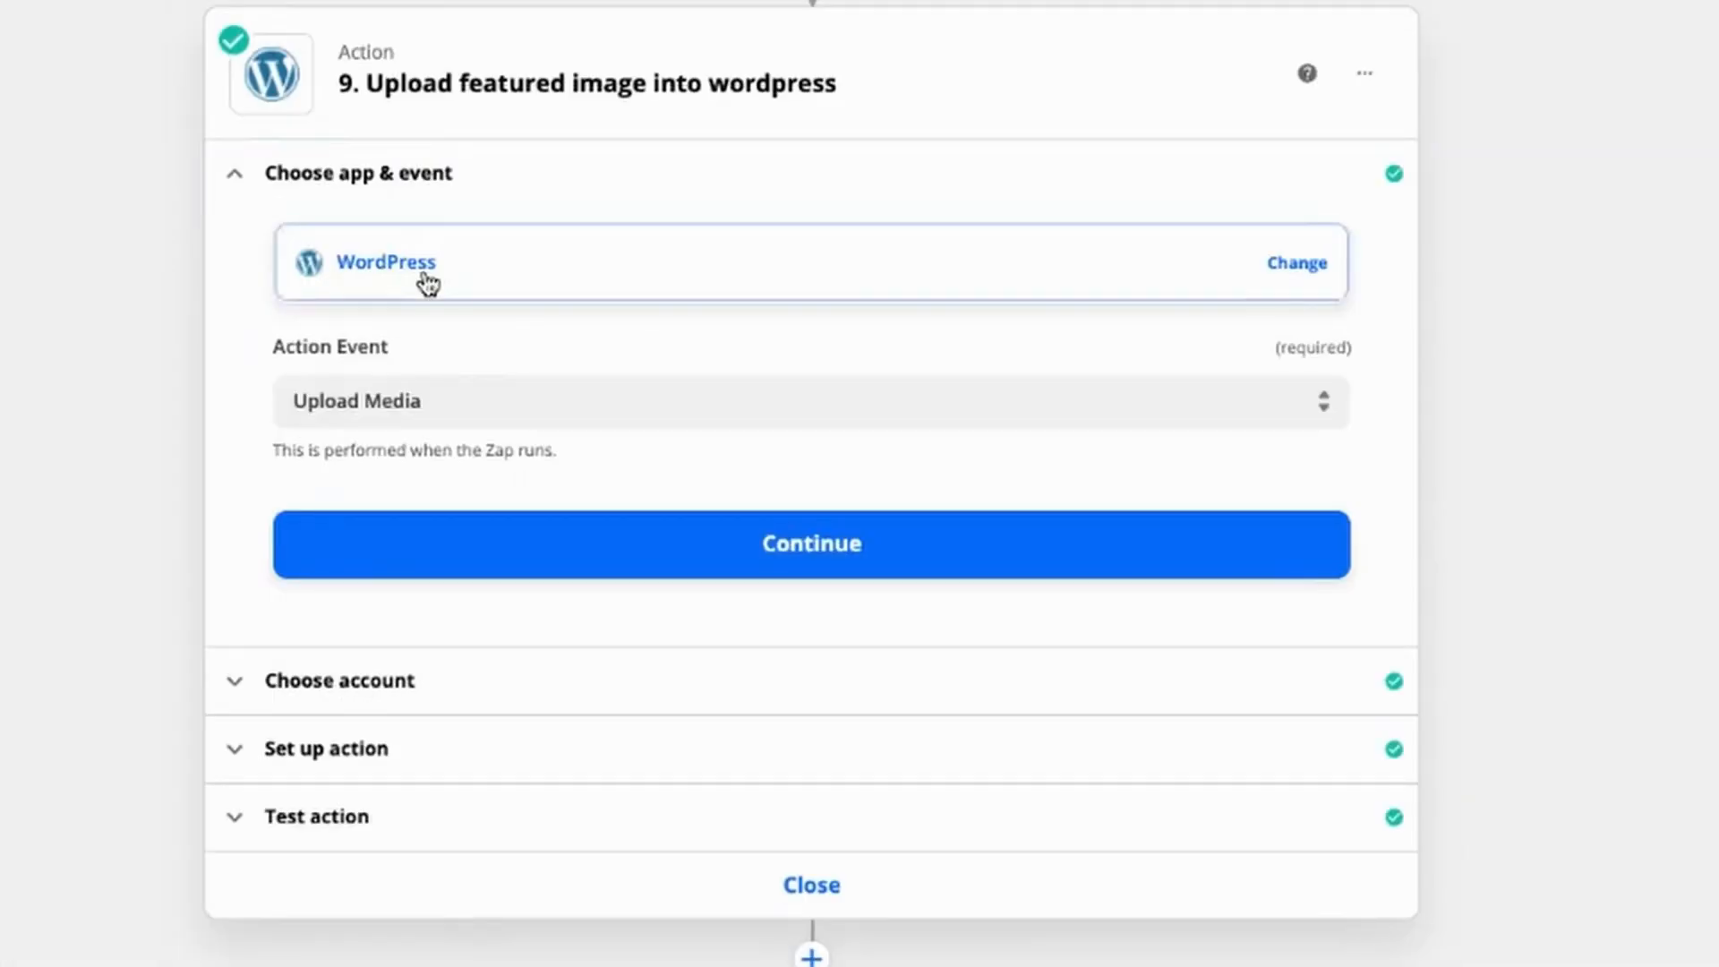
Step: Set the "Upload featured image into wordpress" action to the WordPress Upload Media event
{"action": "left_click", "coordinate": [419, 274]}
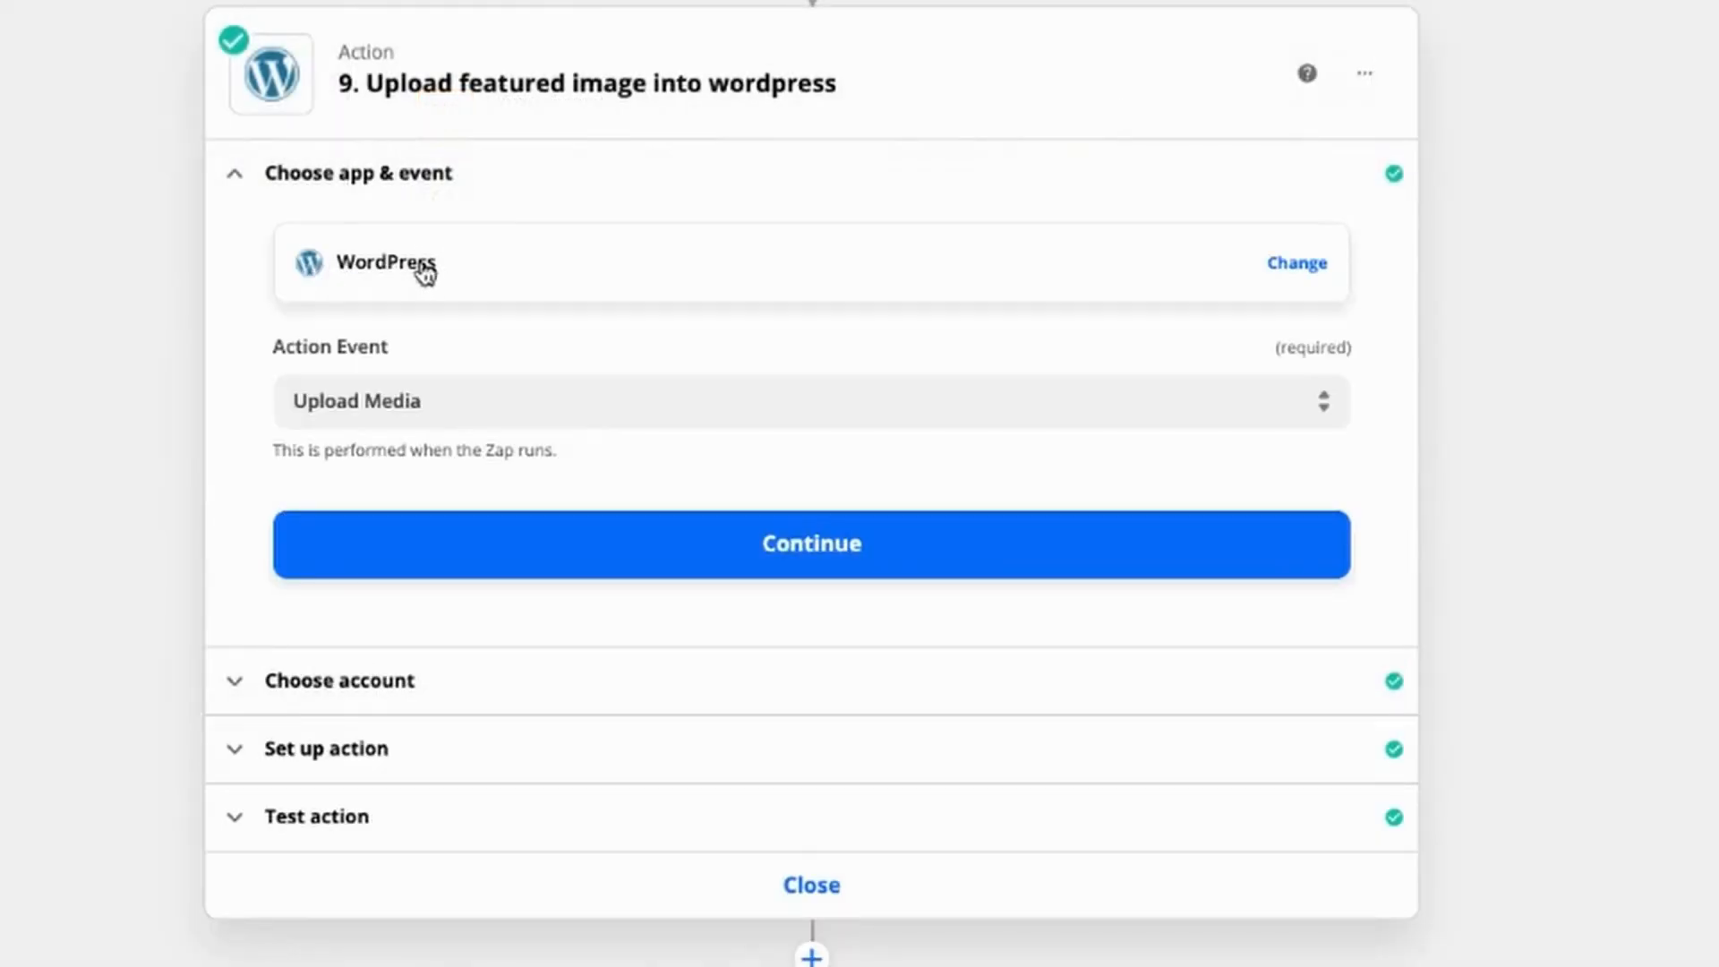
{"action": "left_click", "coordinate": [447, 407]}
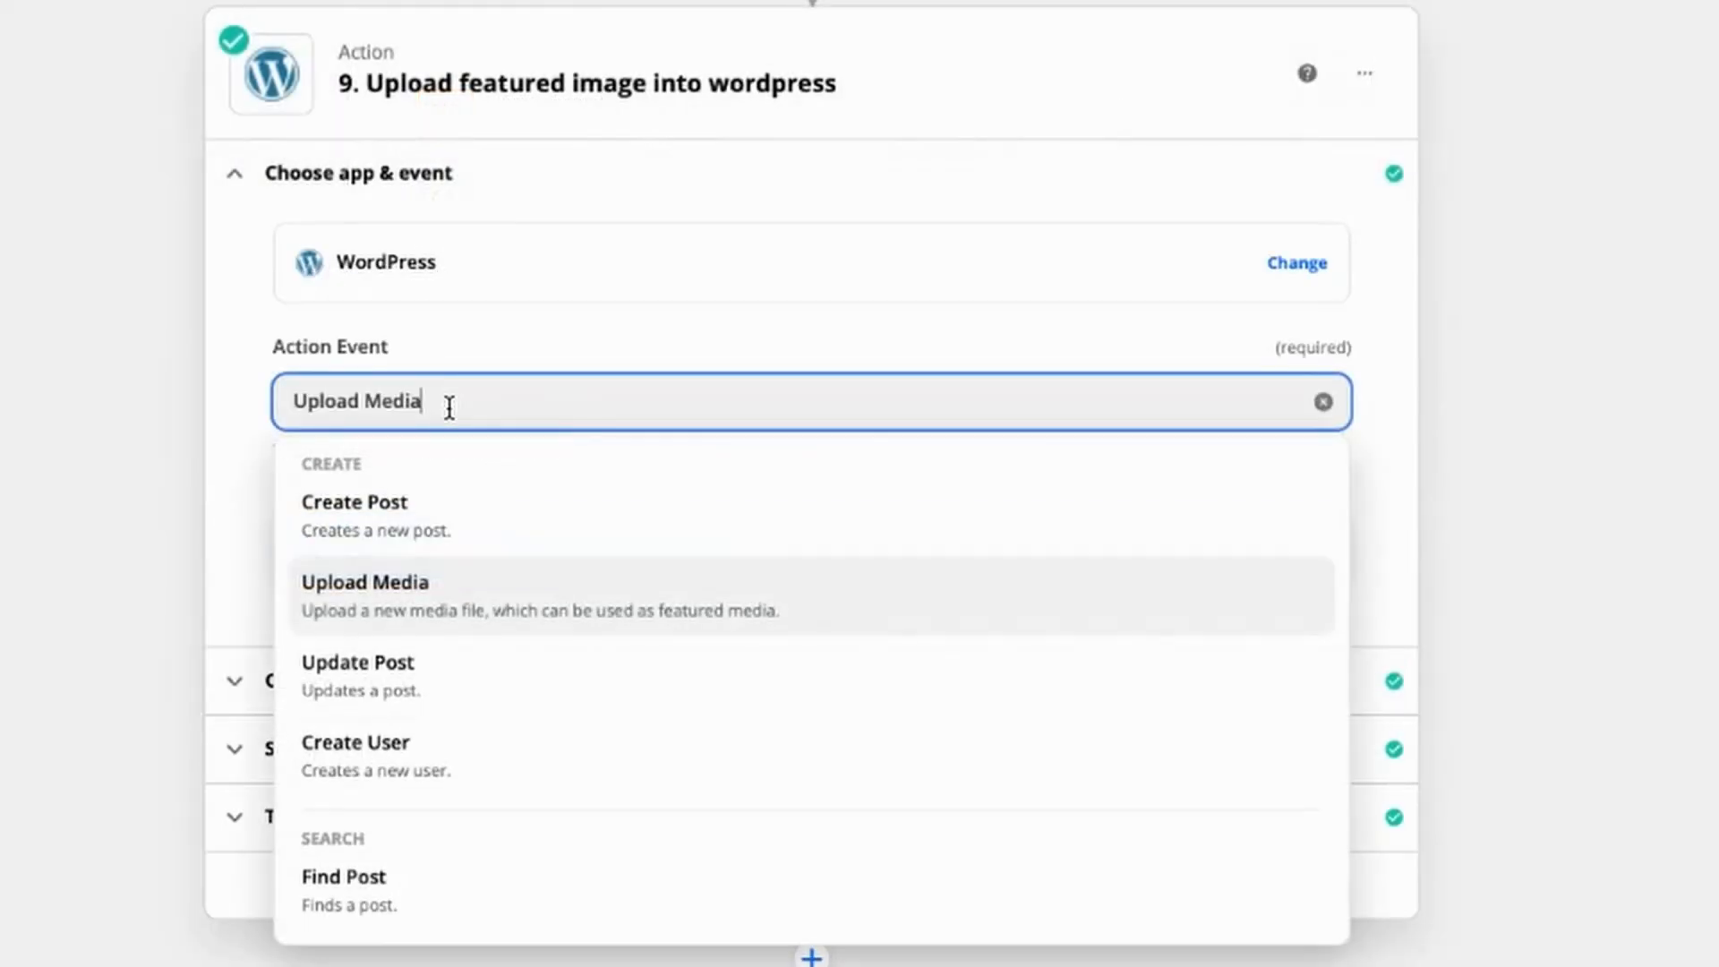
{"action": "left_click", "coordinate": [412, 611]}
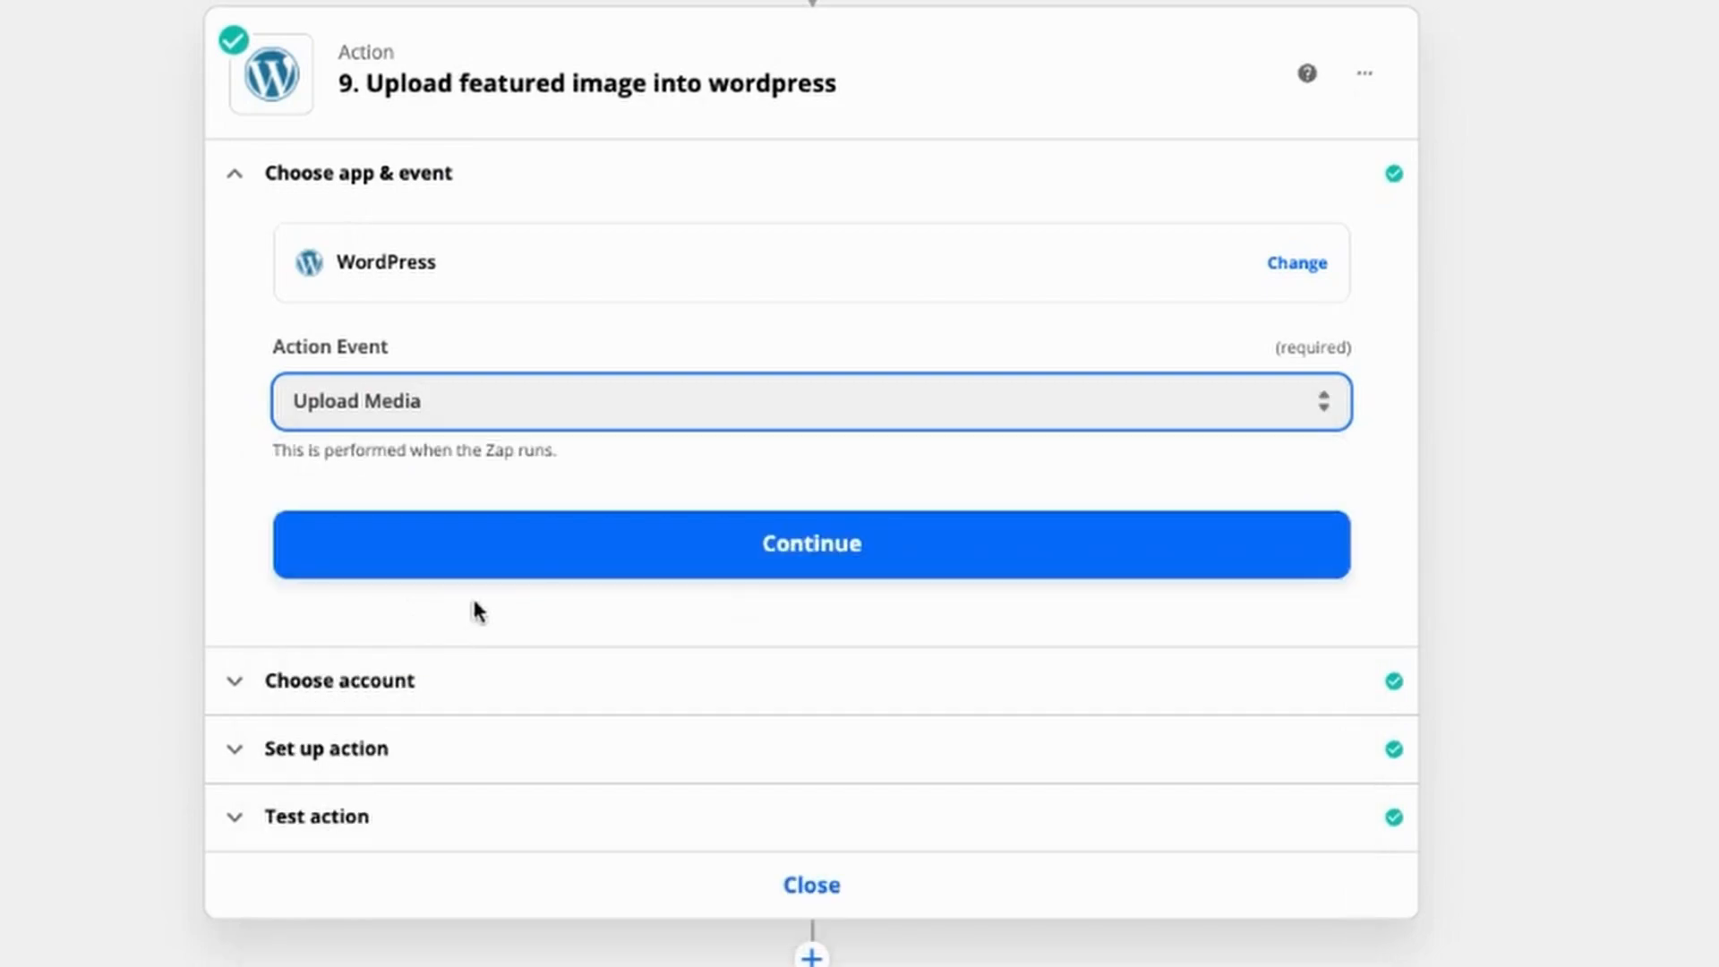
{"action": "left_click", "coordinate": [514, 551]}
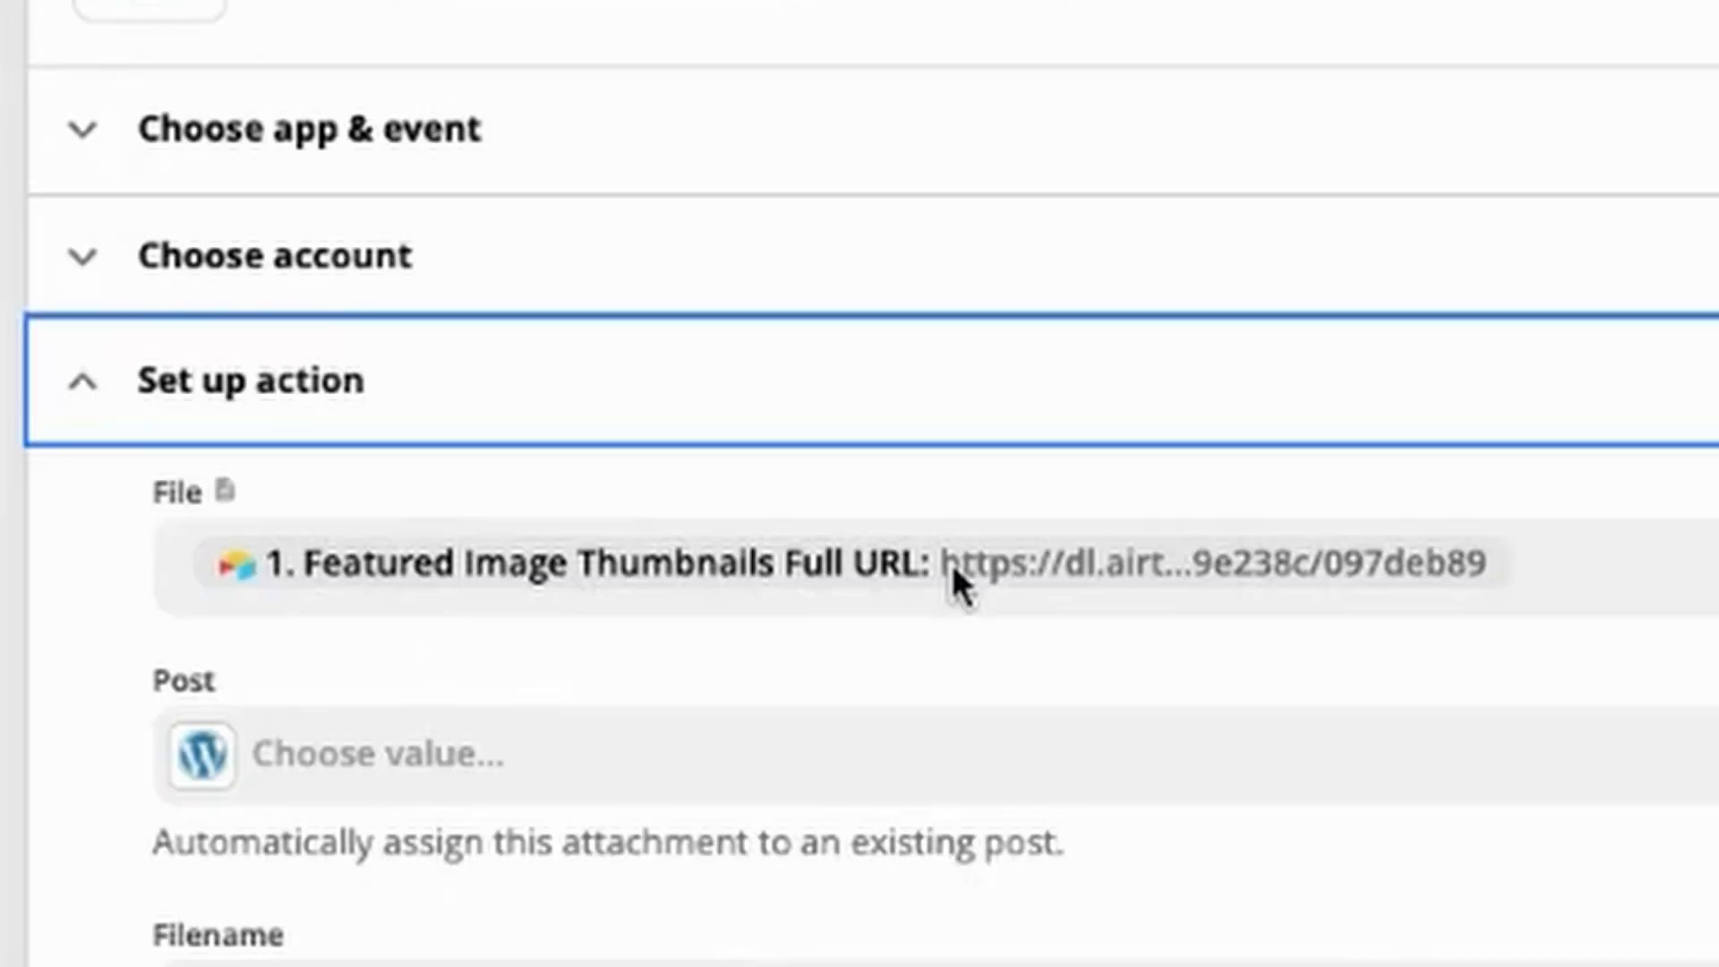
Step: Review the media upload's File, Filename and Title mappings from Airtable, and view the uploaded image in WordPress
{"action": "left_click", "coordinate": [708, 410]}
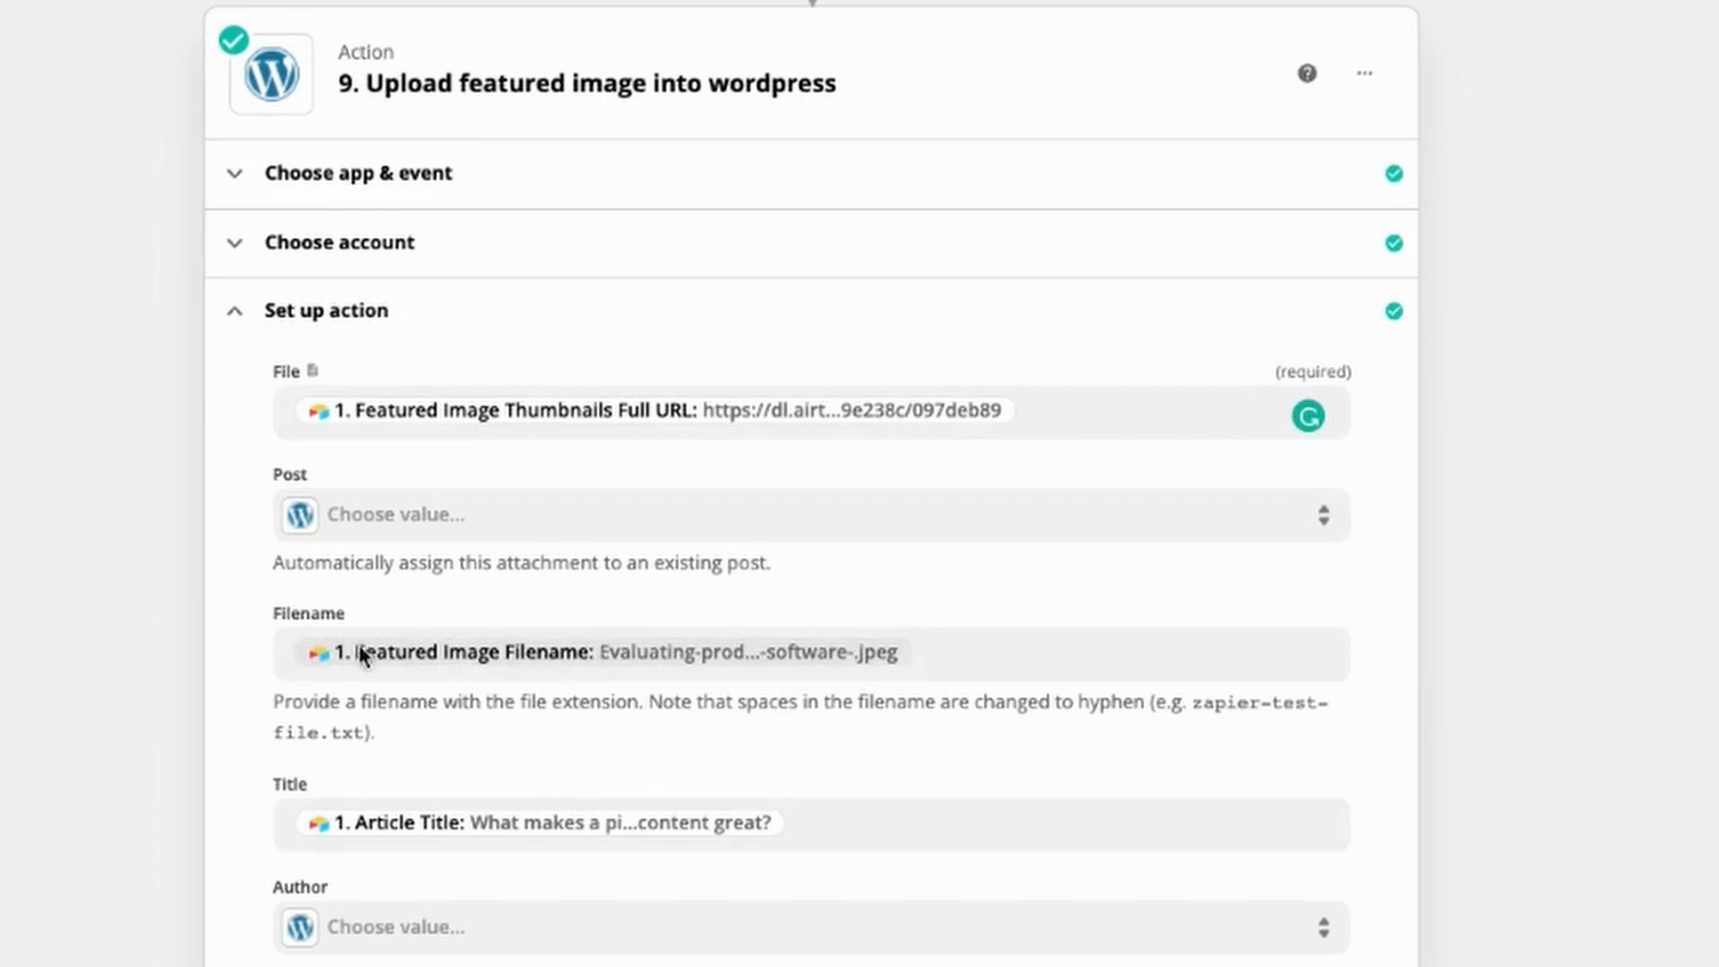
{"action": "scroll", "coordinate": [163, 803], "scroll_direction": "down", "scroll_amount": 1}
{"action": "scroll", "coordinate": [161, 806], "scroll_direction": "down", "scroll_amount": 6}
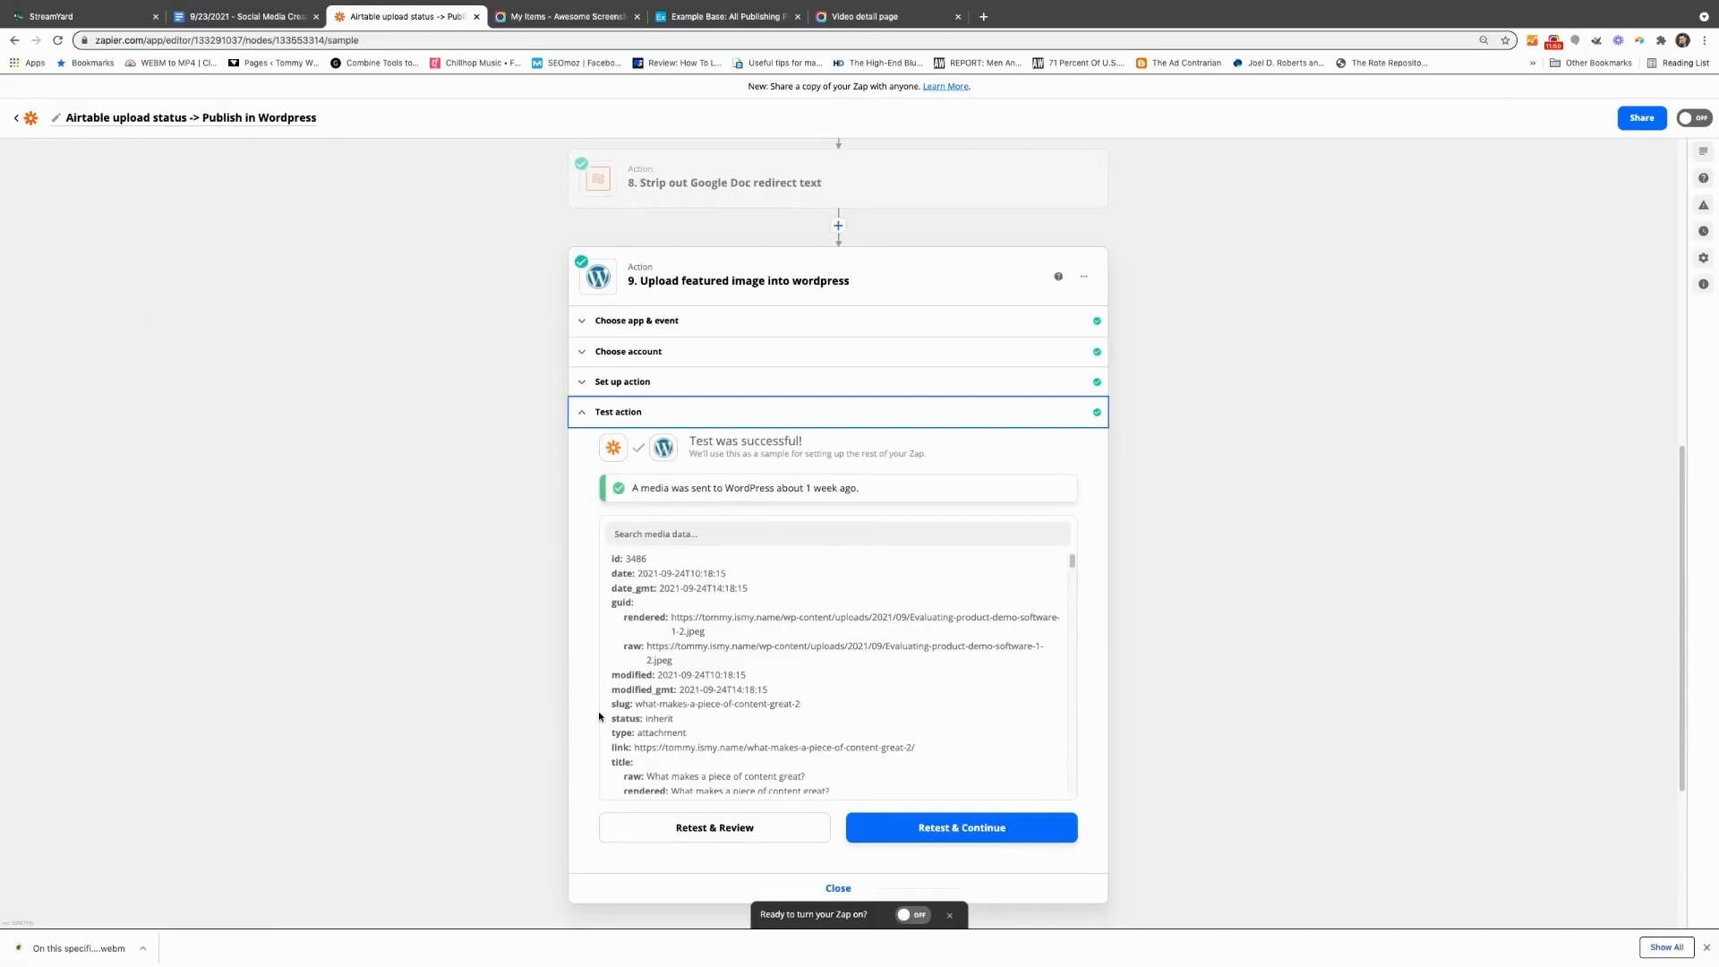
{"action": "scroll", "coordinate": [725, 641], "scroll_direction": "down", "scroll_amount": 2}
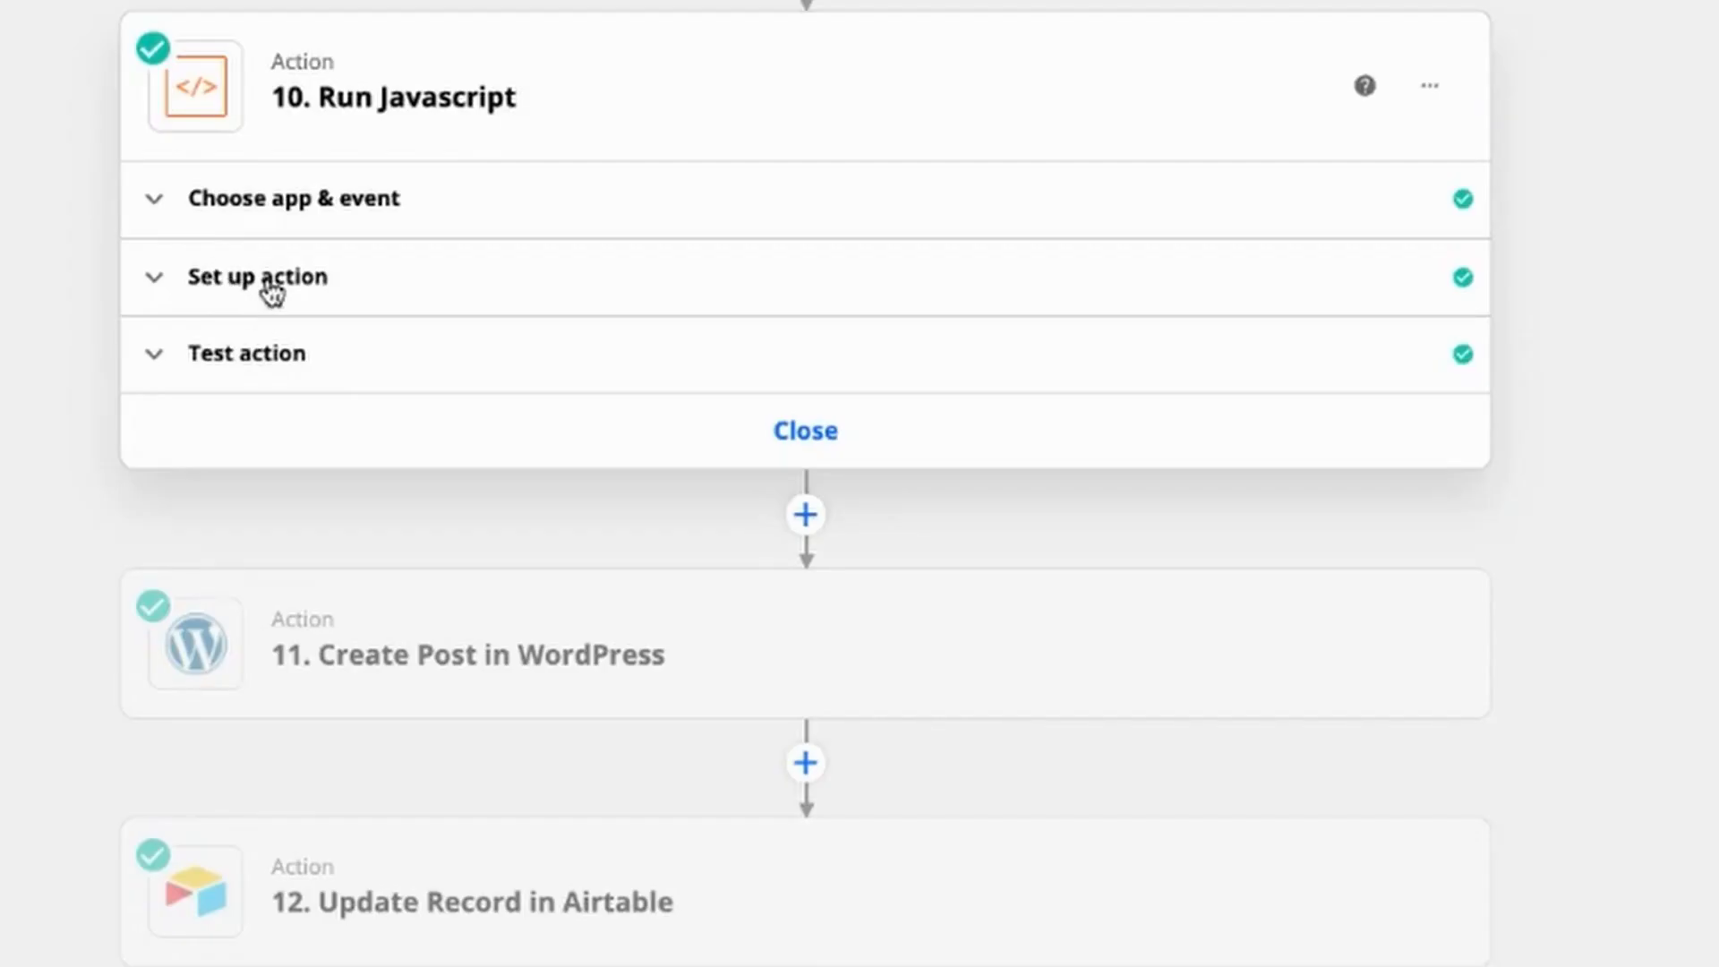
Step: Review the Code by Zapier action's Run Javascript event, its code, and its body input mapped to the eighth action's output
{"action": "left_click", "coordinate": [287, 213]}
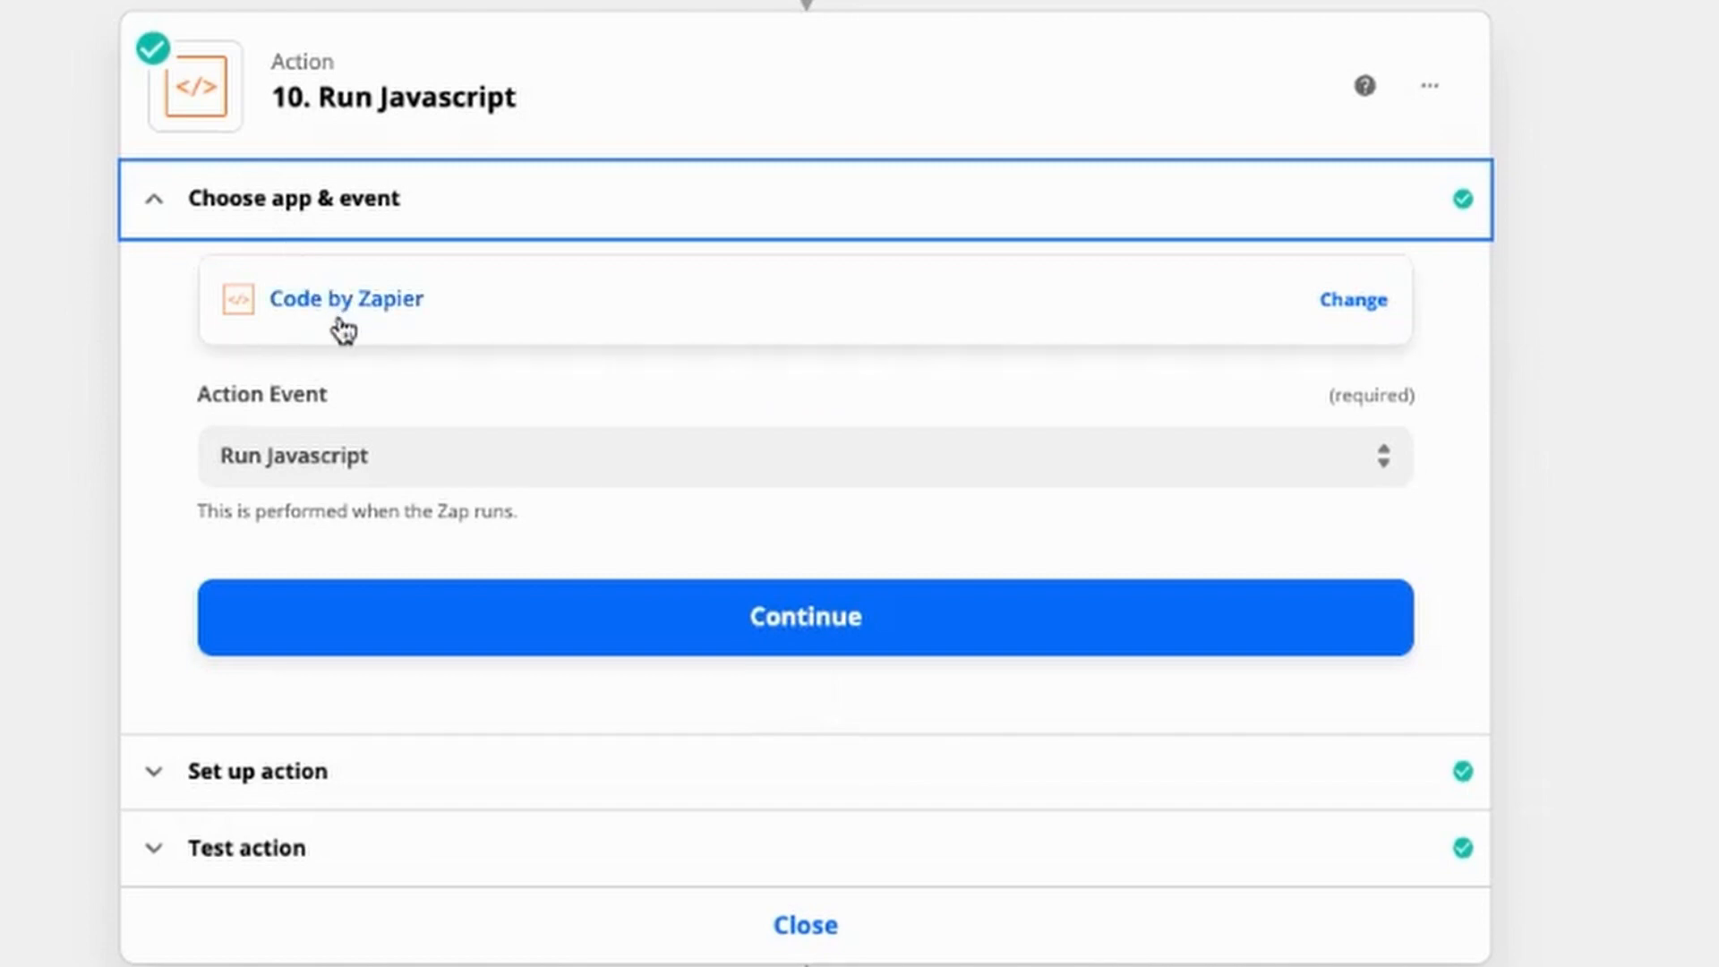
{"action": "left_click", "coordinate": [371, 458]}
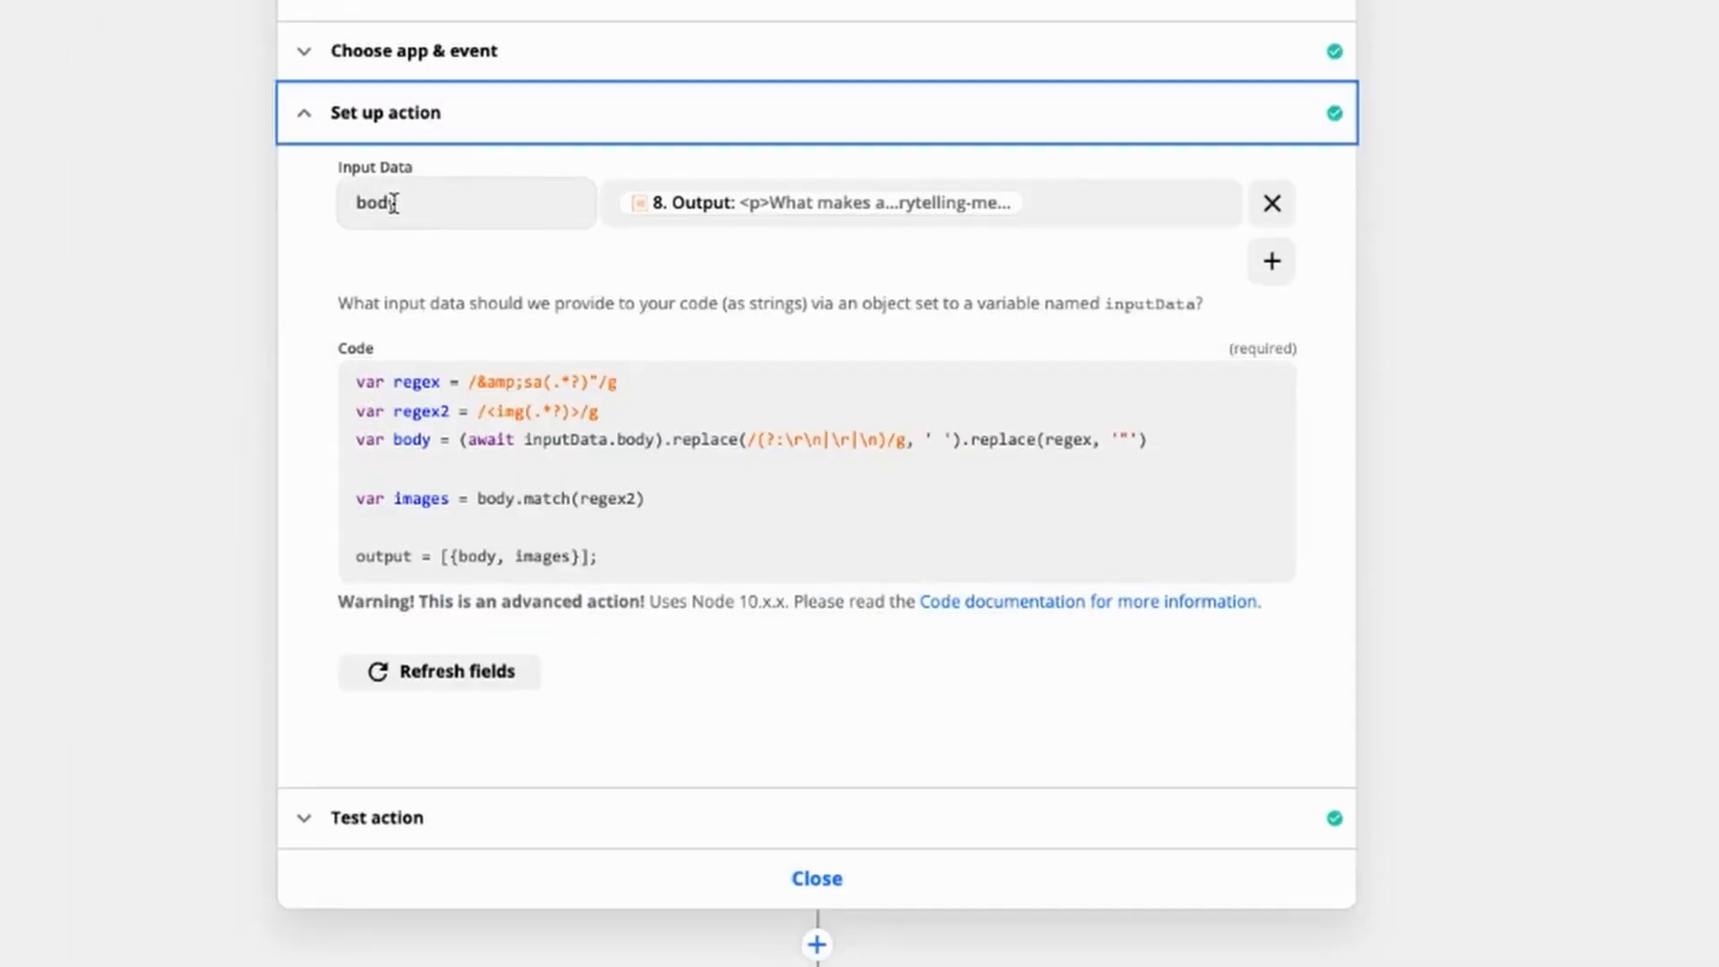
{"action": "left_click", "coordinate": [392, 203]}
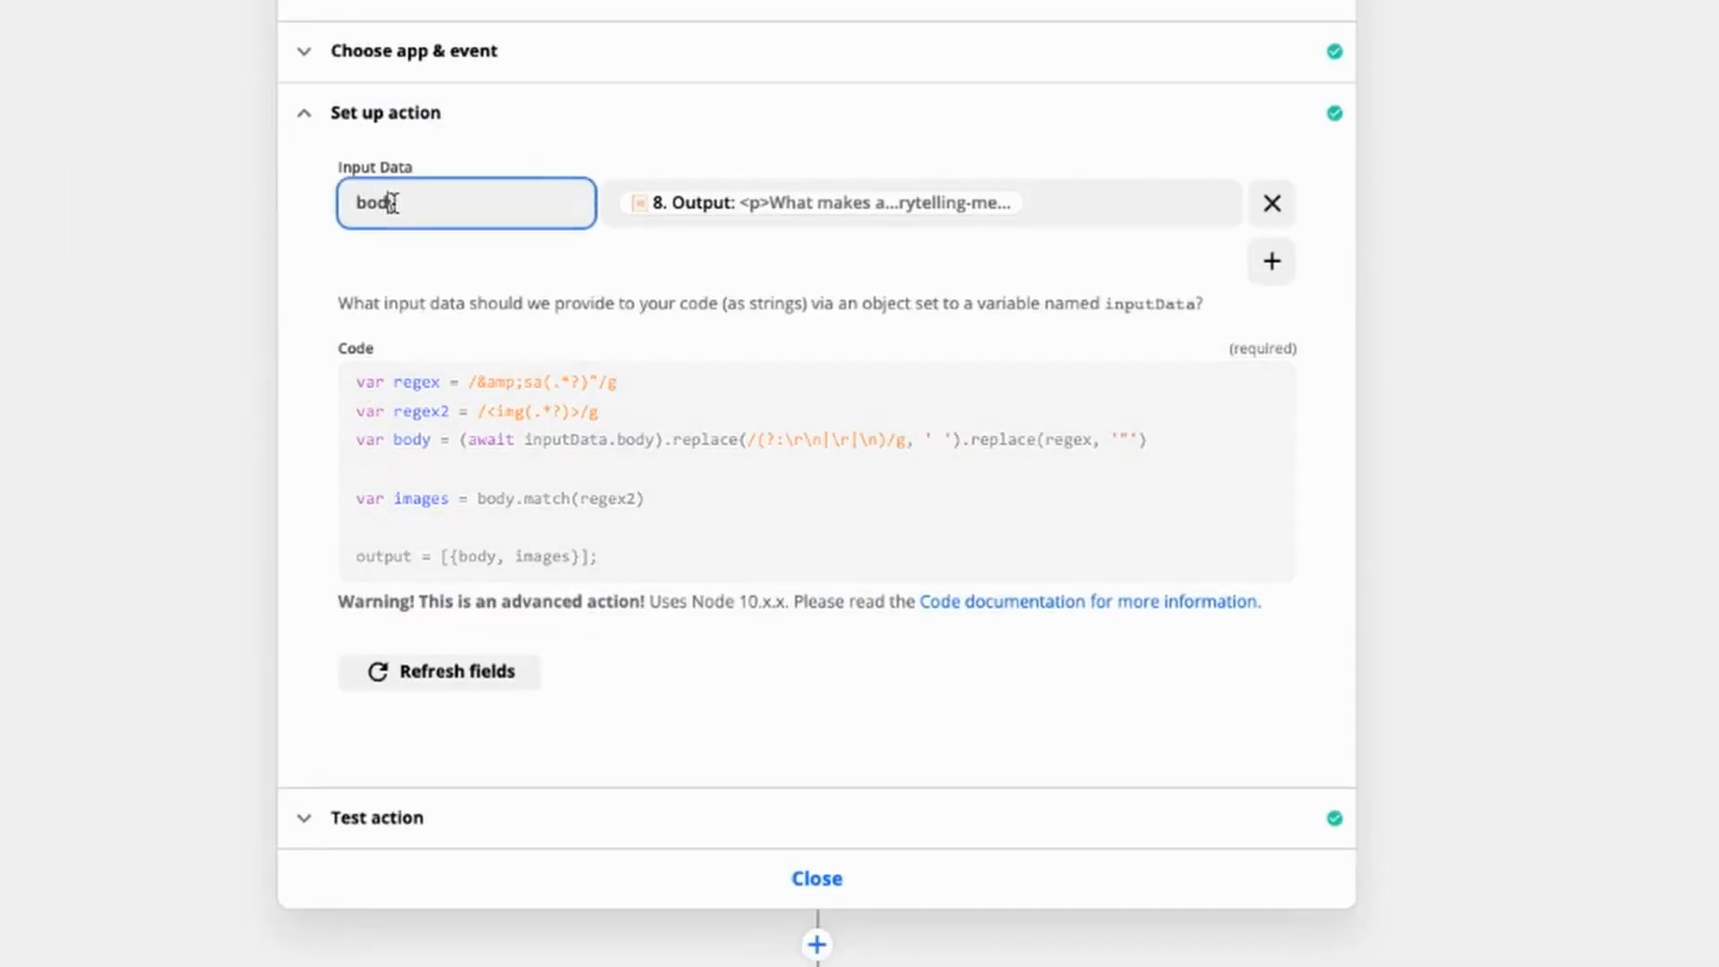
{"action": "left_click", "coordinate": [925, 215]}
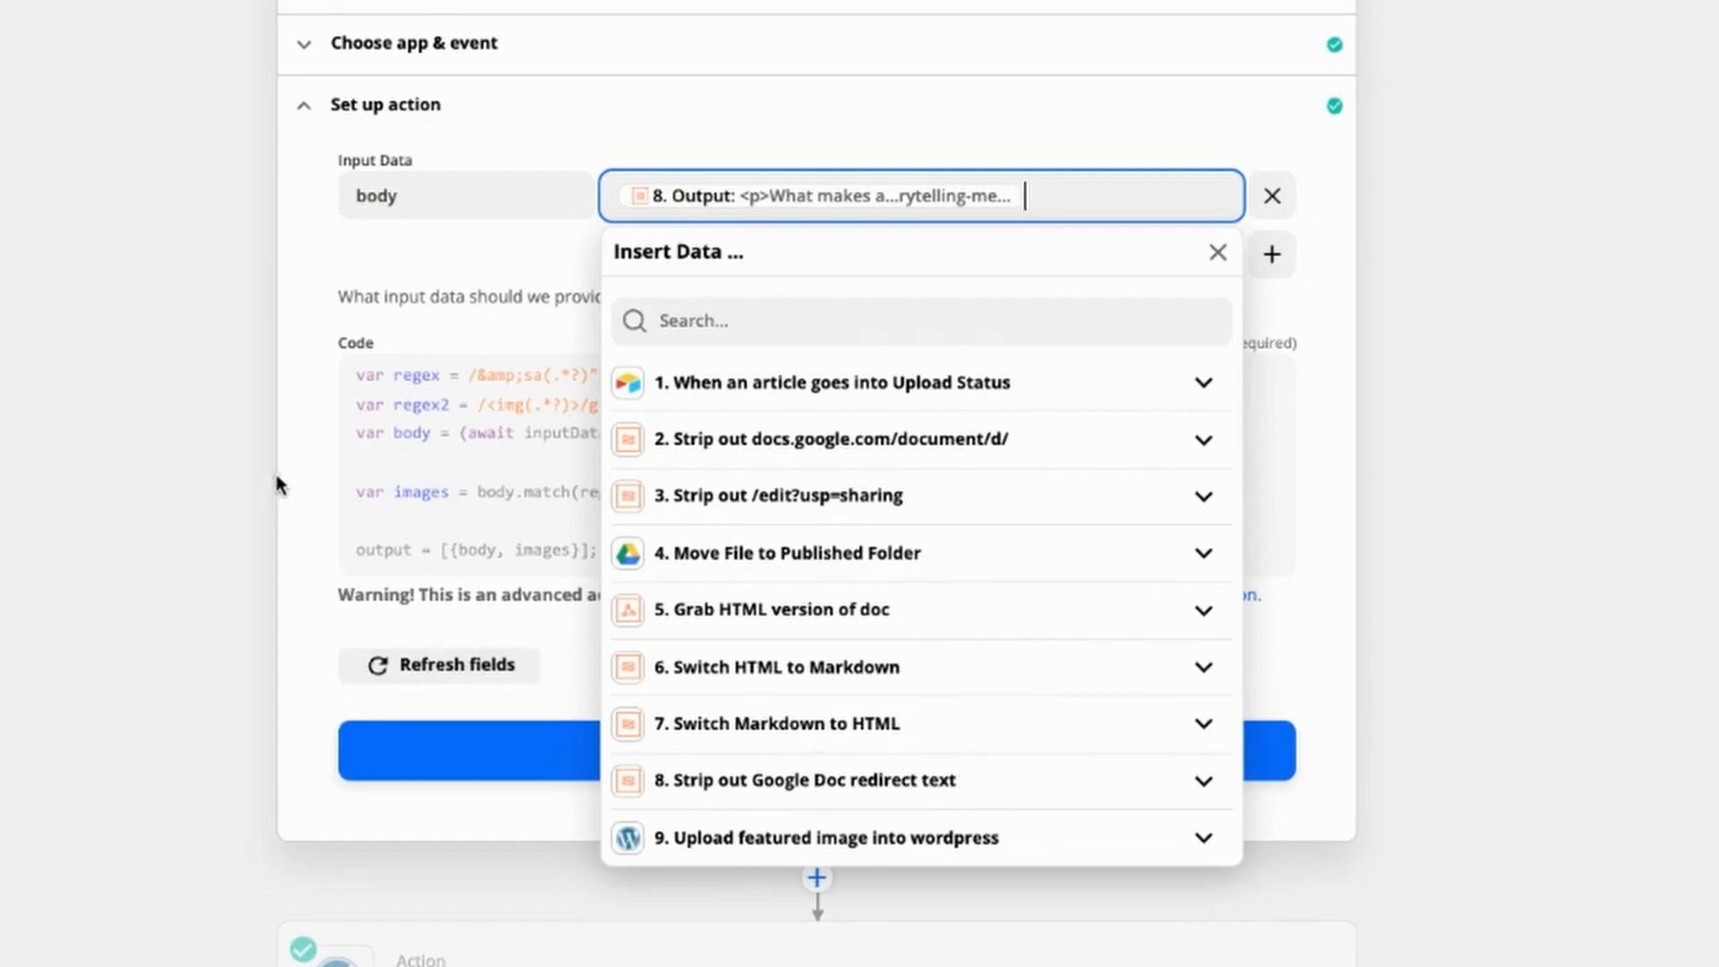
{"action": "left_click", "coordinate": [306, 468]}
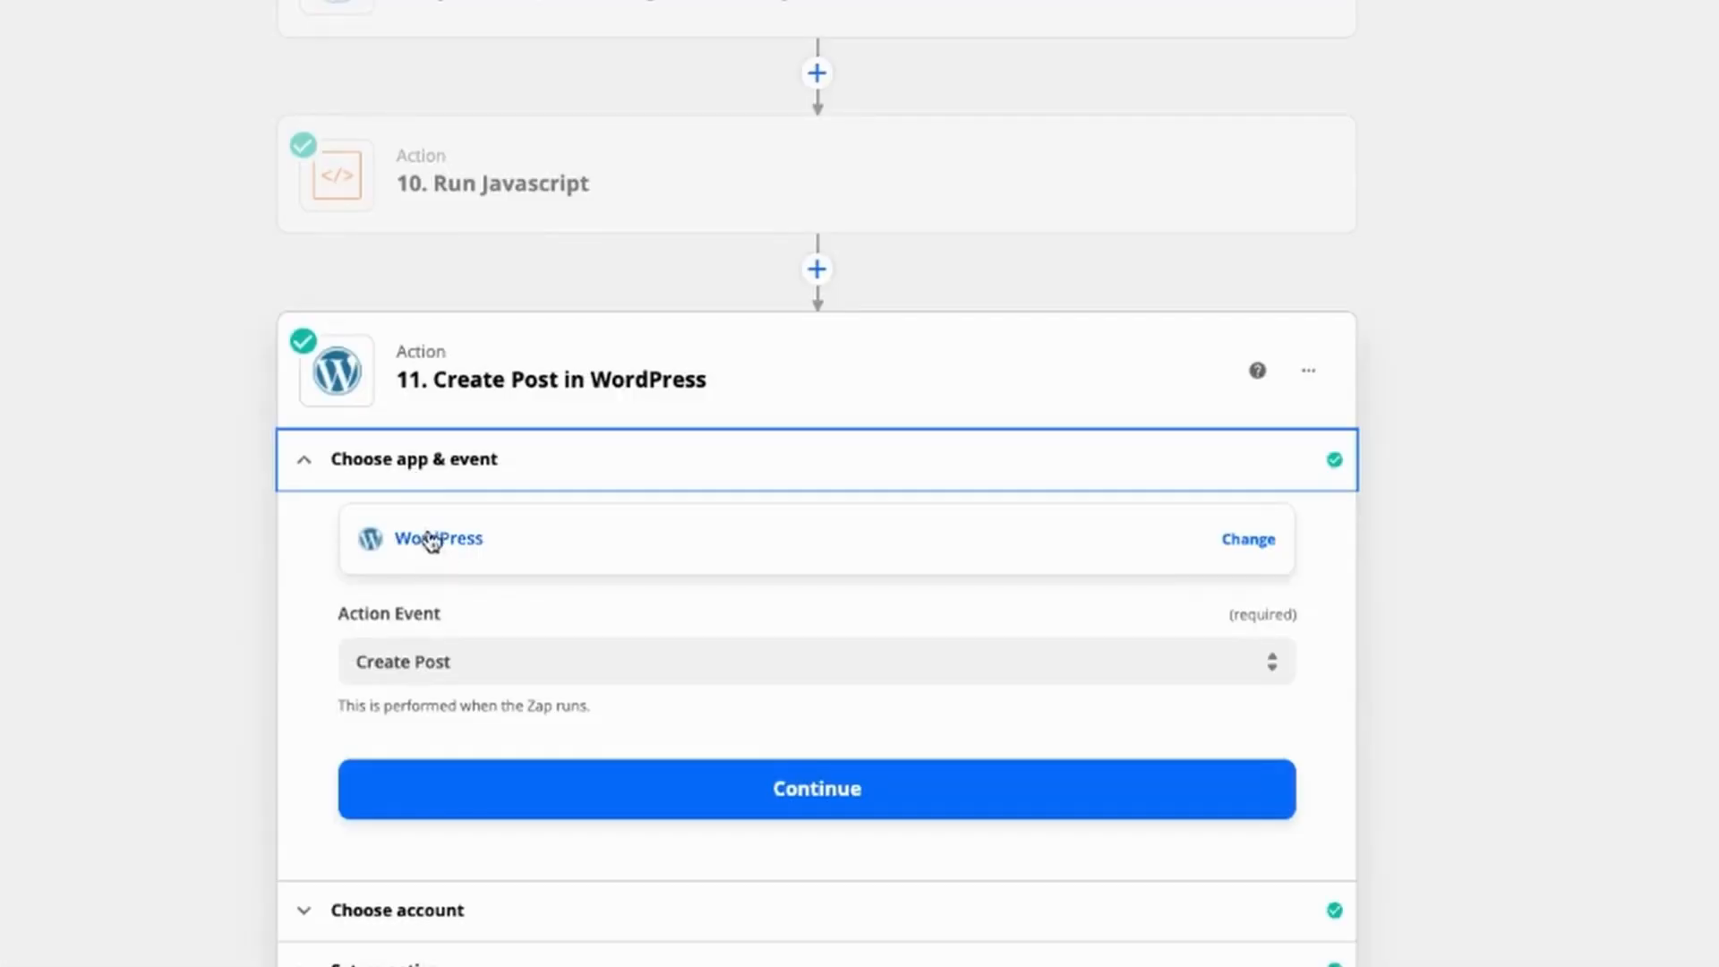
Step: Set the "Create Post in WordPress" action to the Create Post event with Posts as the post type
{"action": "left_click", "coordinate": [441, 662]}
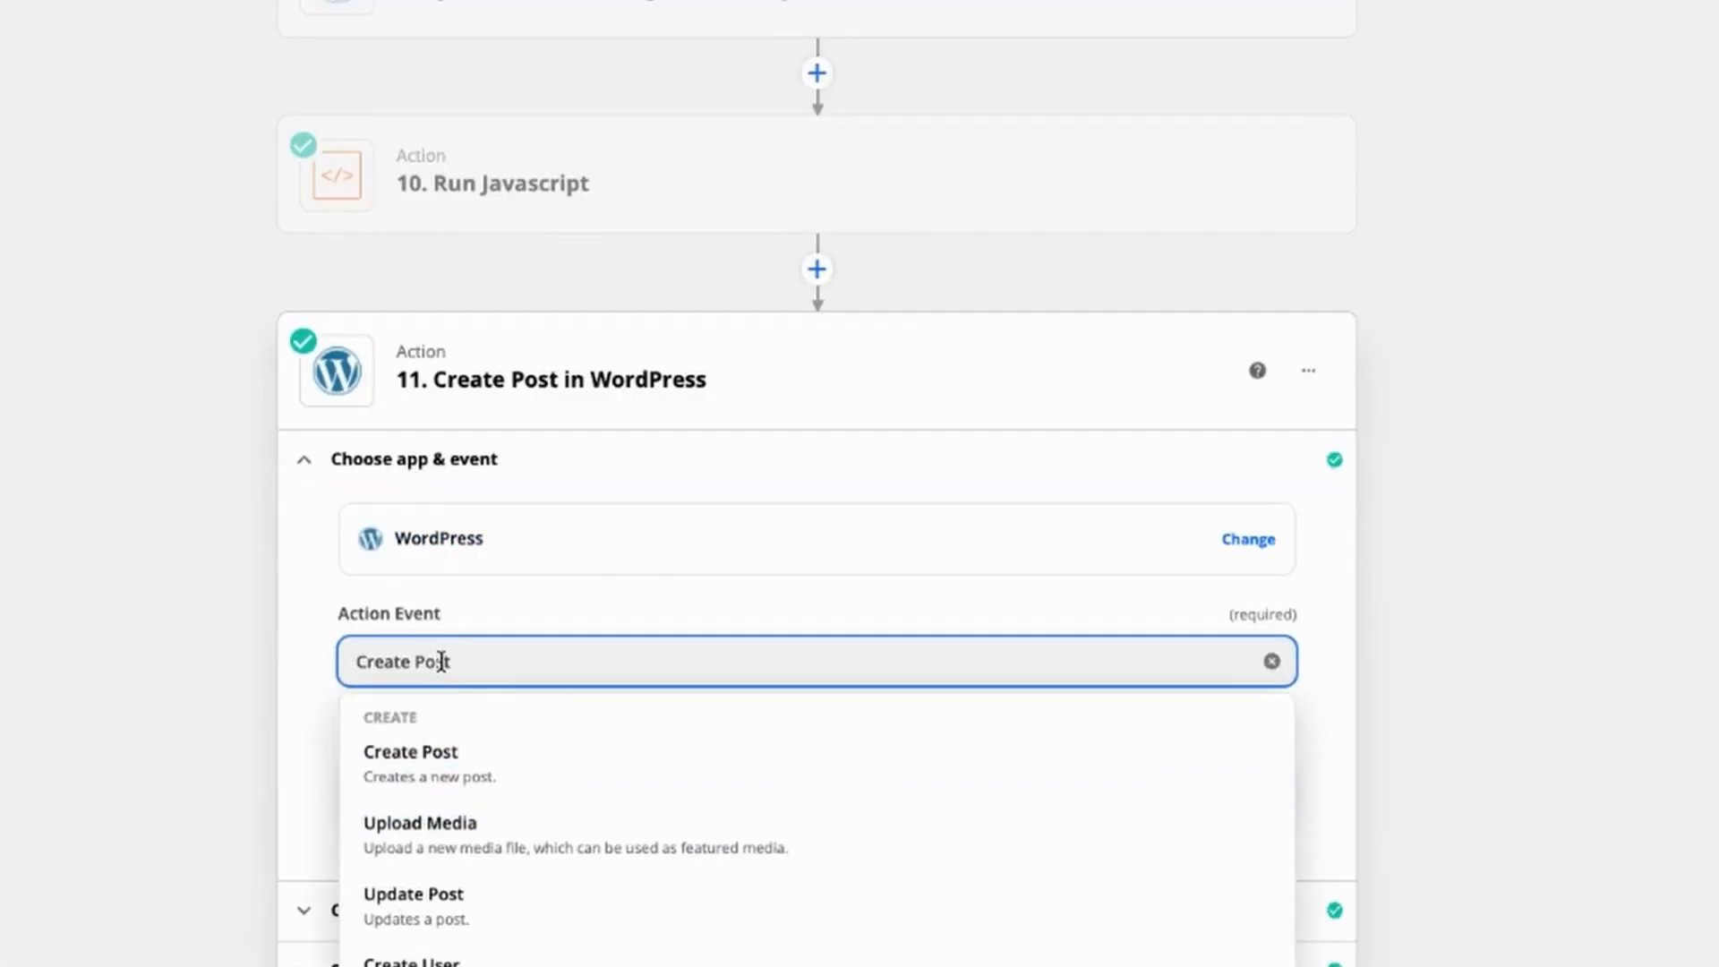
{"action": "left_click", "coordinate": [457, 781]}
{"action": "left_click", "coordinate": [491, 448]}
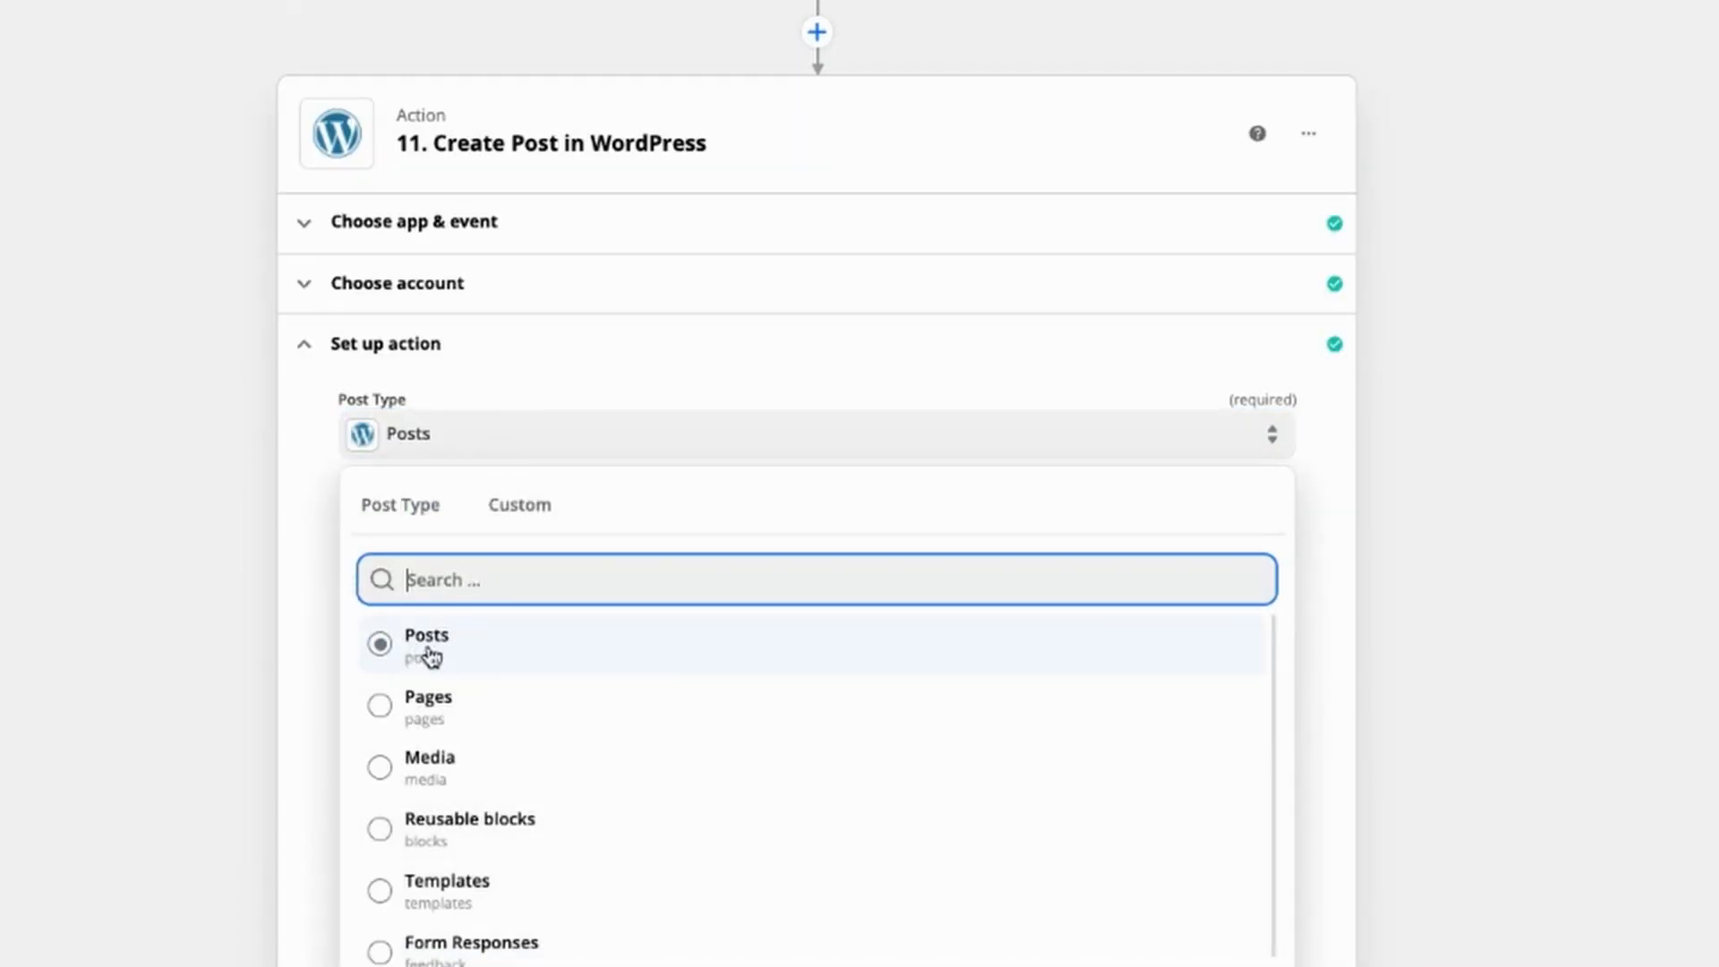
{"action": "left_click", "coordinate": [300, 537]}
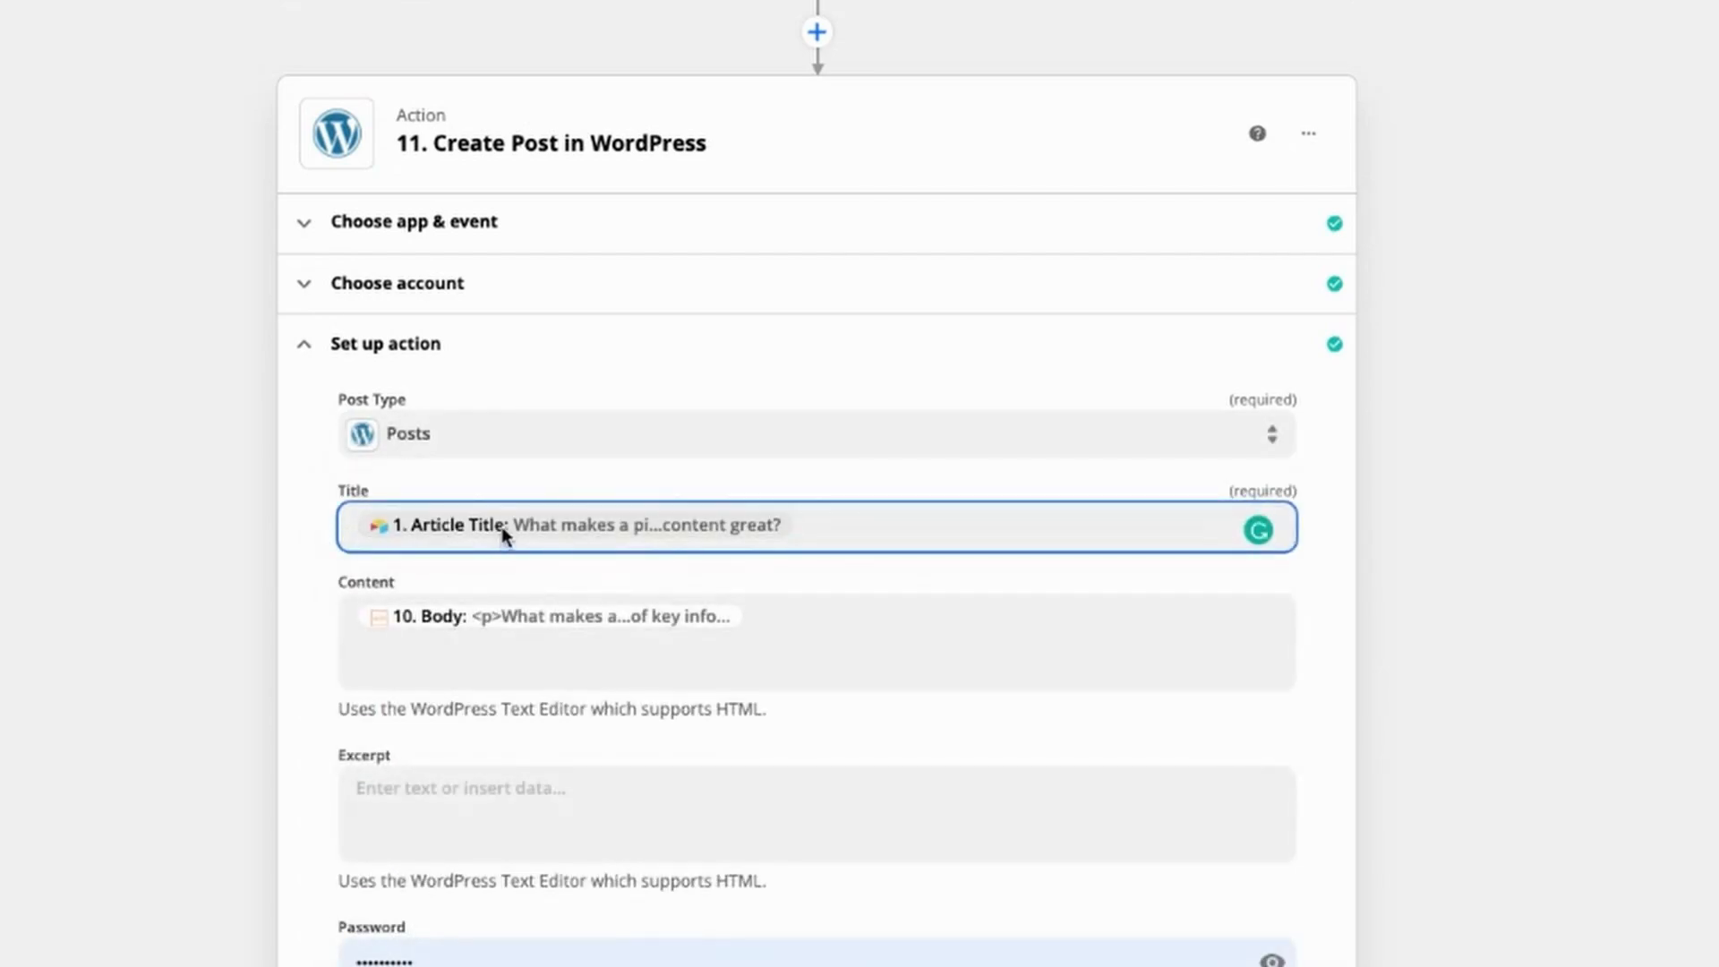
Step: Check the post's Content from the tenth action's Body, Featured Media from the ninth action's ID, Standard format and Draft status, and continue
{"action": "left_click", "coordinate": [482, 609]}
{"action": "scroll", "coordinate": [331, 737], "scroll_direction": "down", "scroll_amount": 4}
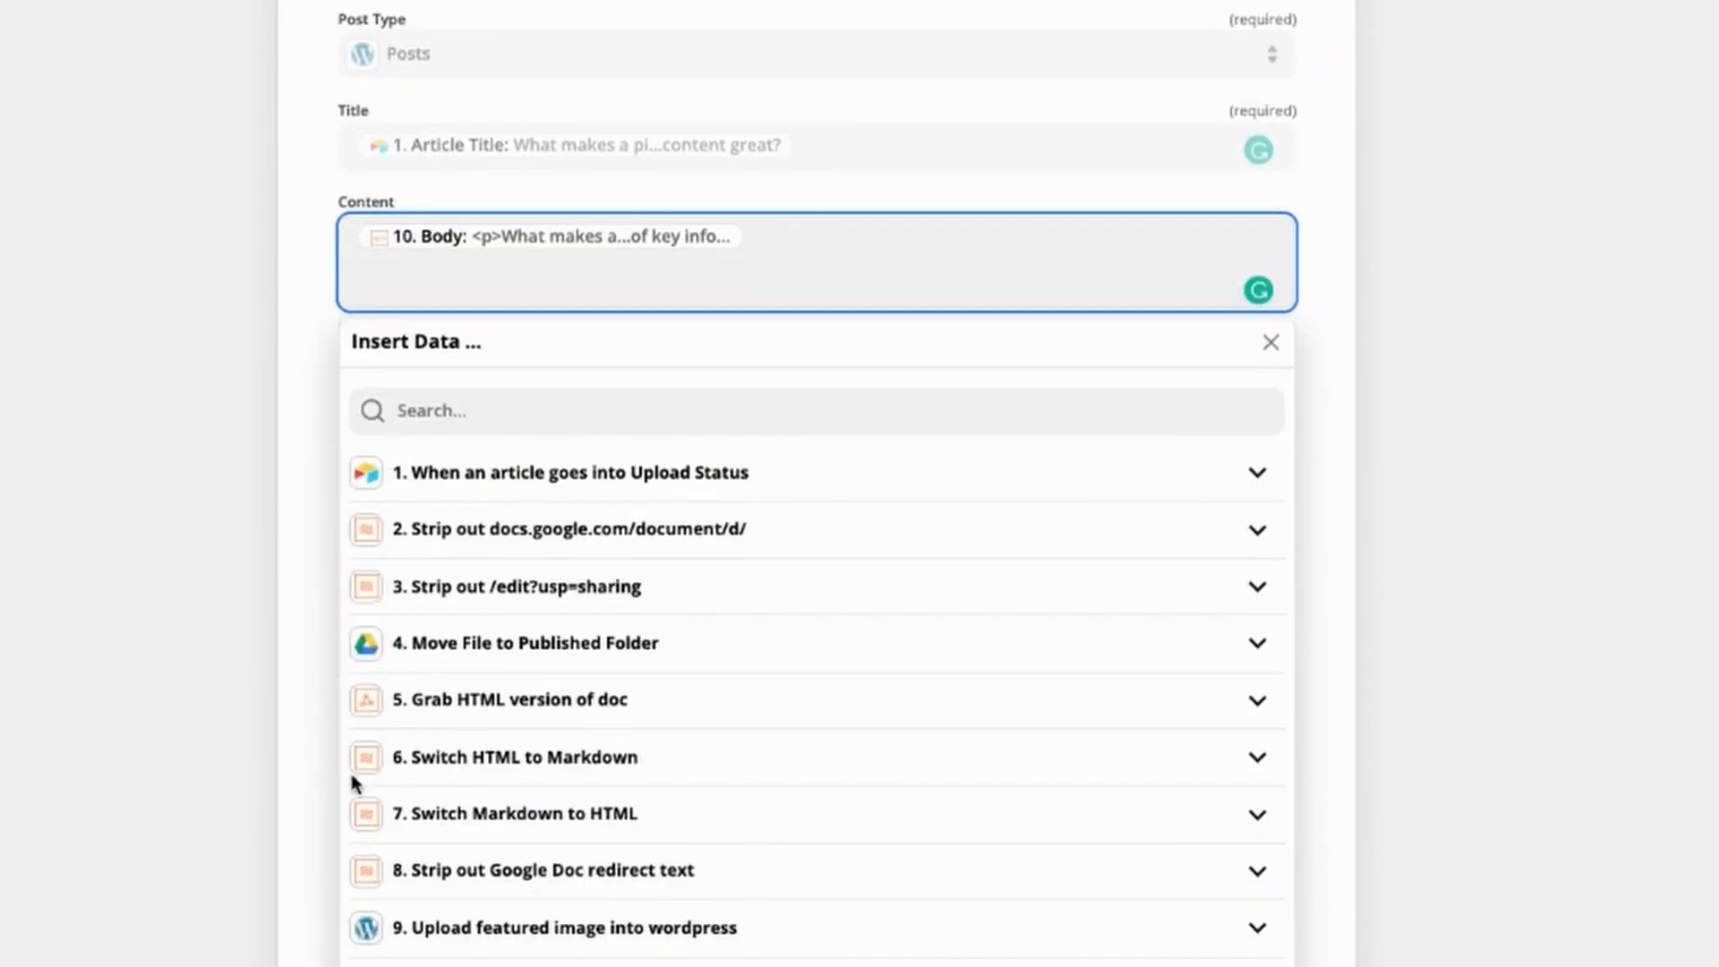
{"action": "left_click", "coordinate": [502, 962]}
{"action": "scroll", "coordinate": [502, 958], "scroll_direction": "down", "scroll_amount": 1}
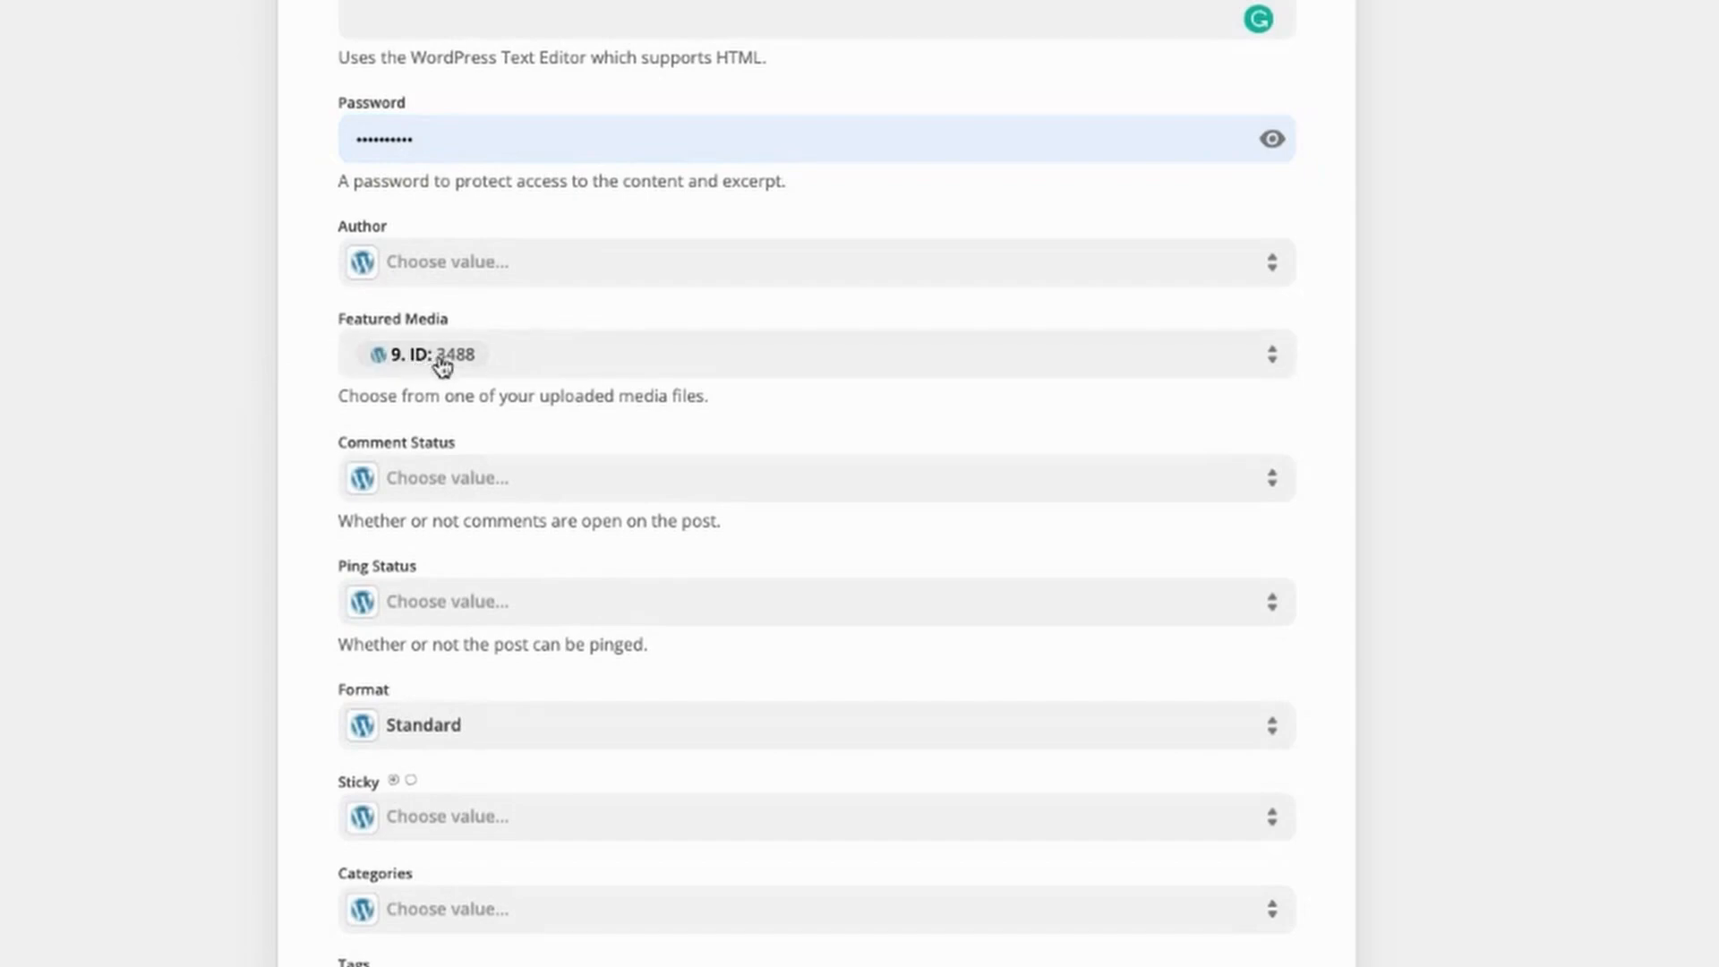
{"action": "scroll", "coordinate": [422, 403], "scroll_direction": "down", "scroll_amount": 7}
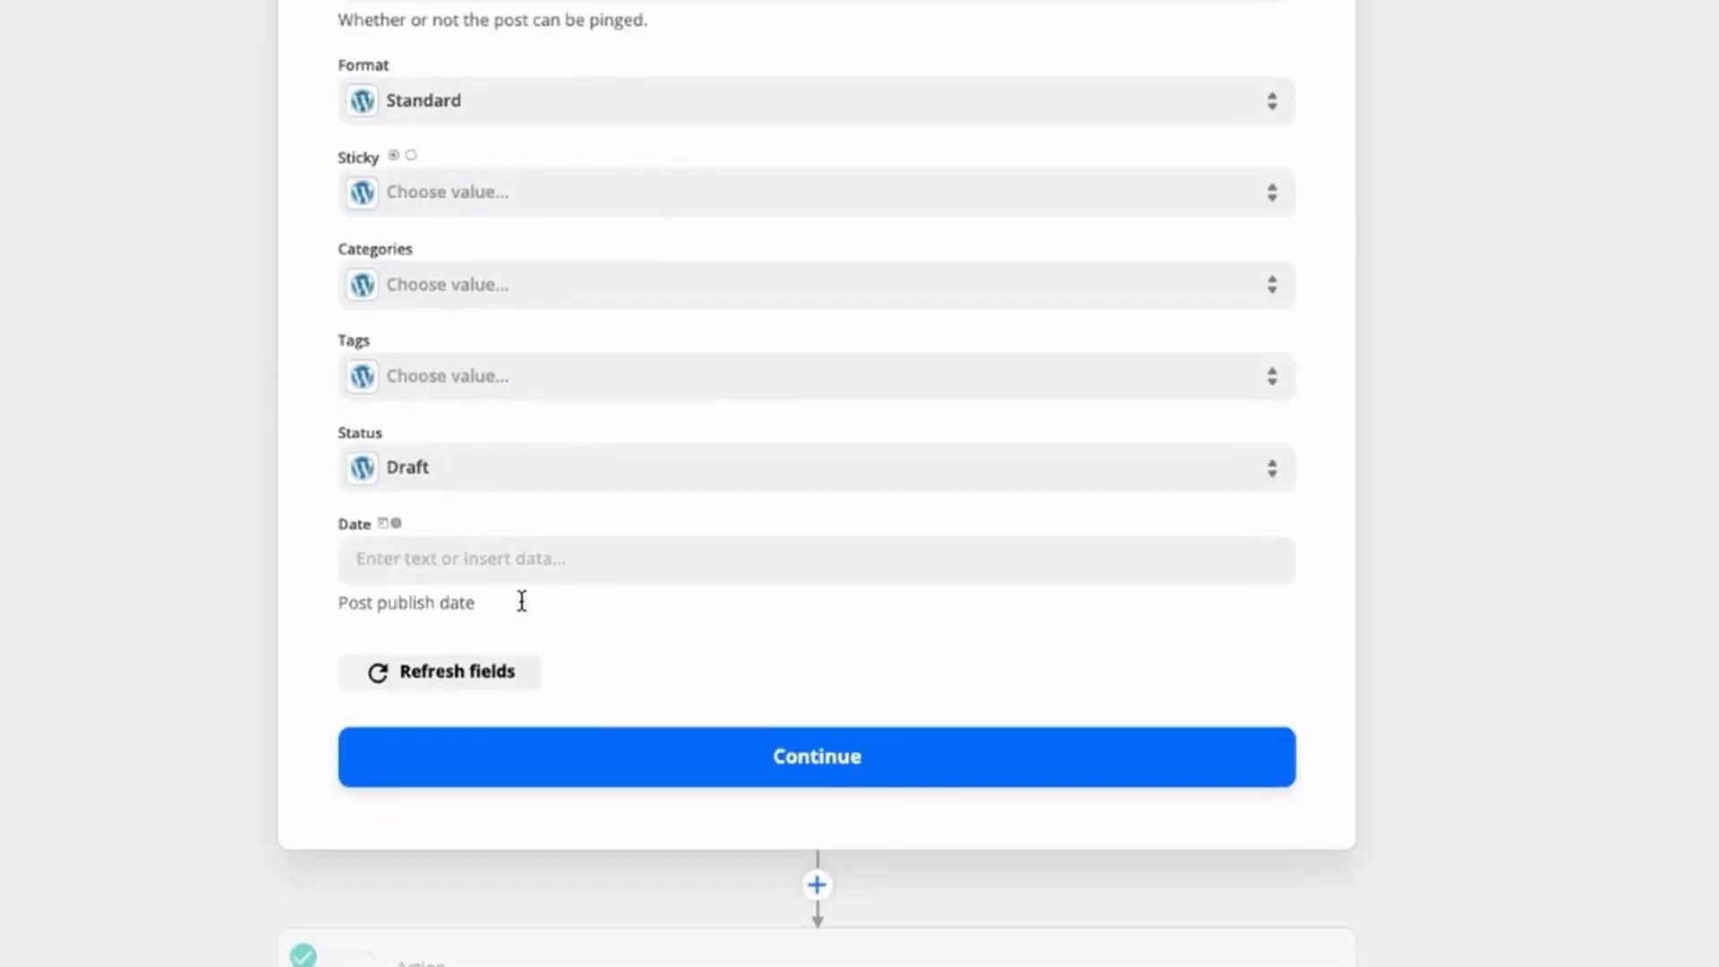
{"action": "left_click", "coordinate": [629, 772]}
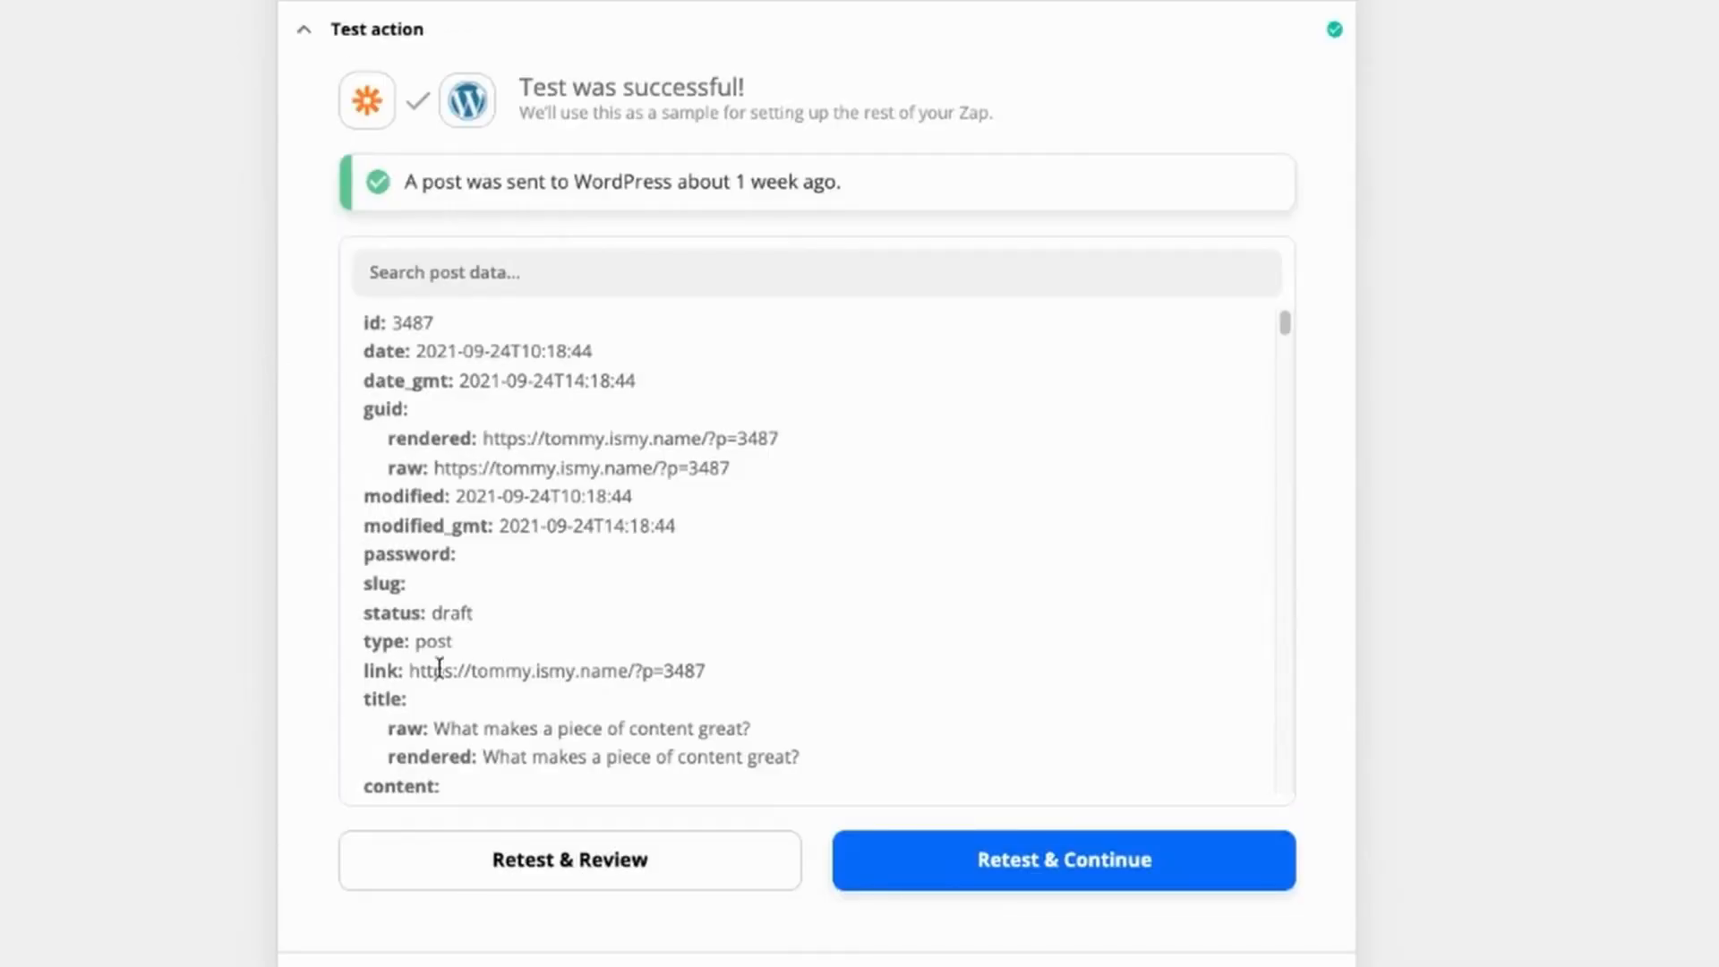
Step: Examine the Upload-status article in Airtable and the formatting, links and images of its WordPress post in the editor and on the site
{"action": "scroll", "coordinate": [376, 708], "scroll_direction": "down", "scroll_amount": 2}
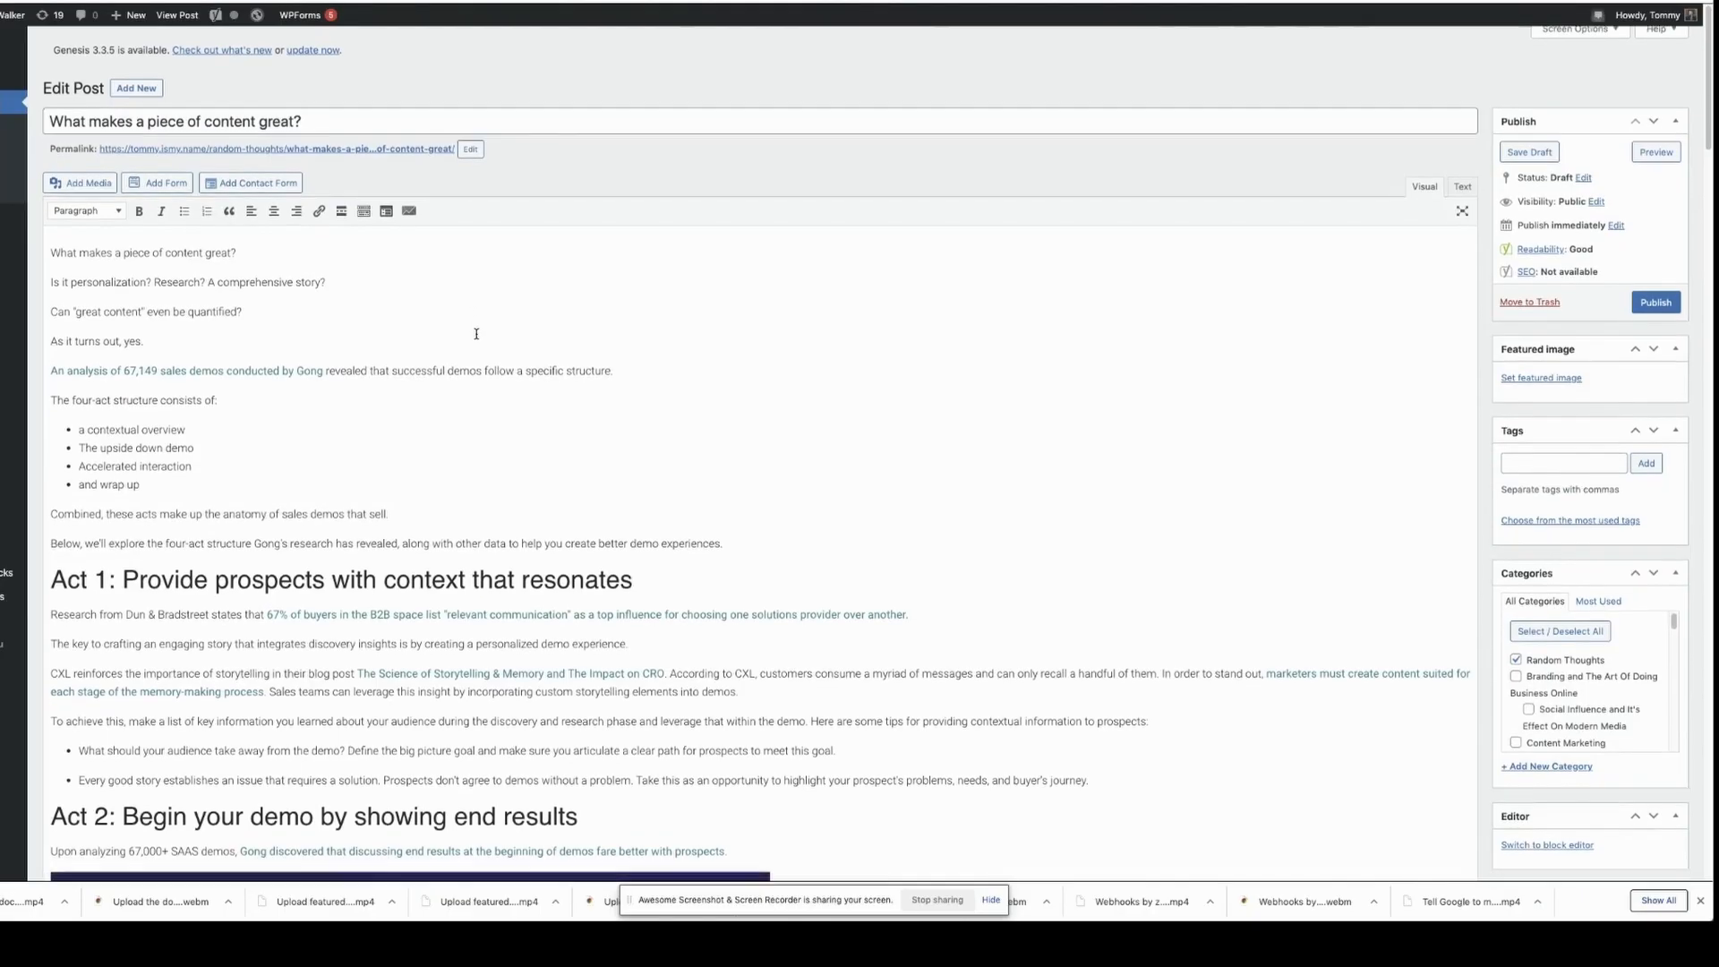
{"action": "scroll", "coordinate": [494, 375], "scroll_direction": "down", "scroll_amount": 5}
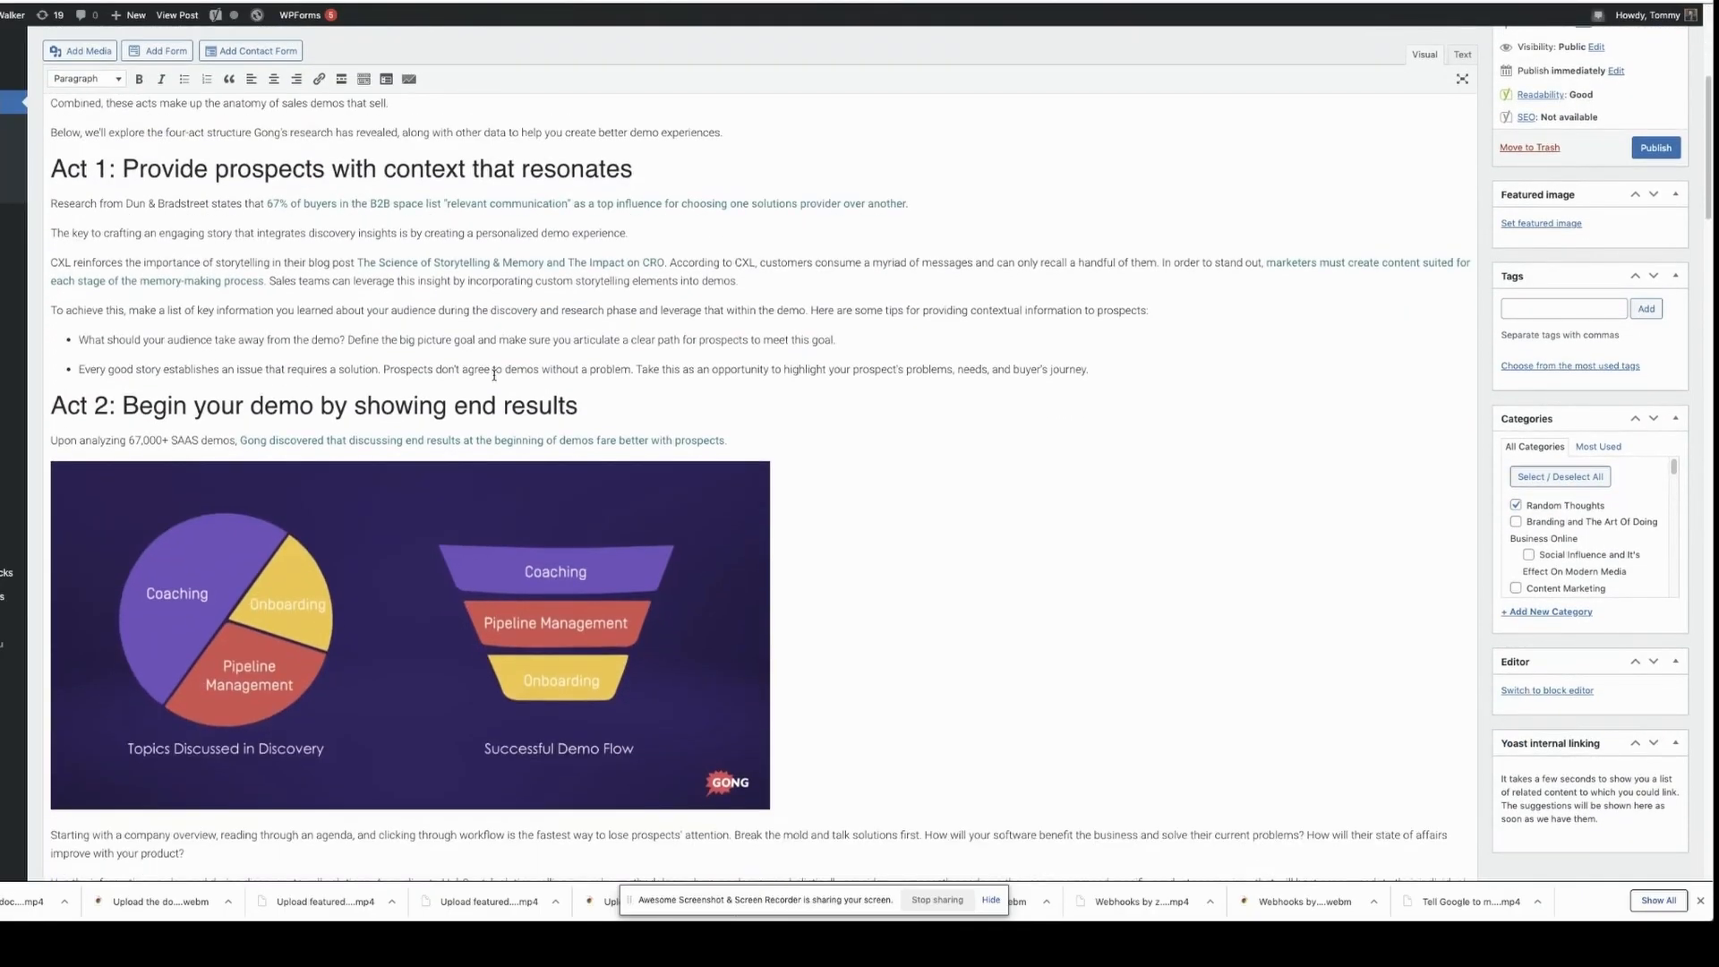
{"action": "scroll", "coordinate": [493, 374], "scroll_direction": "down", "scroll_amount": 3}
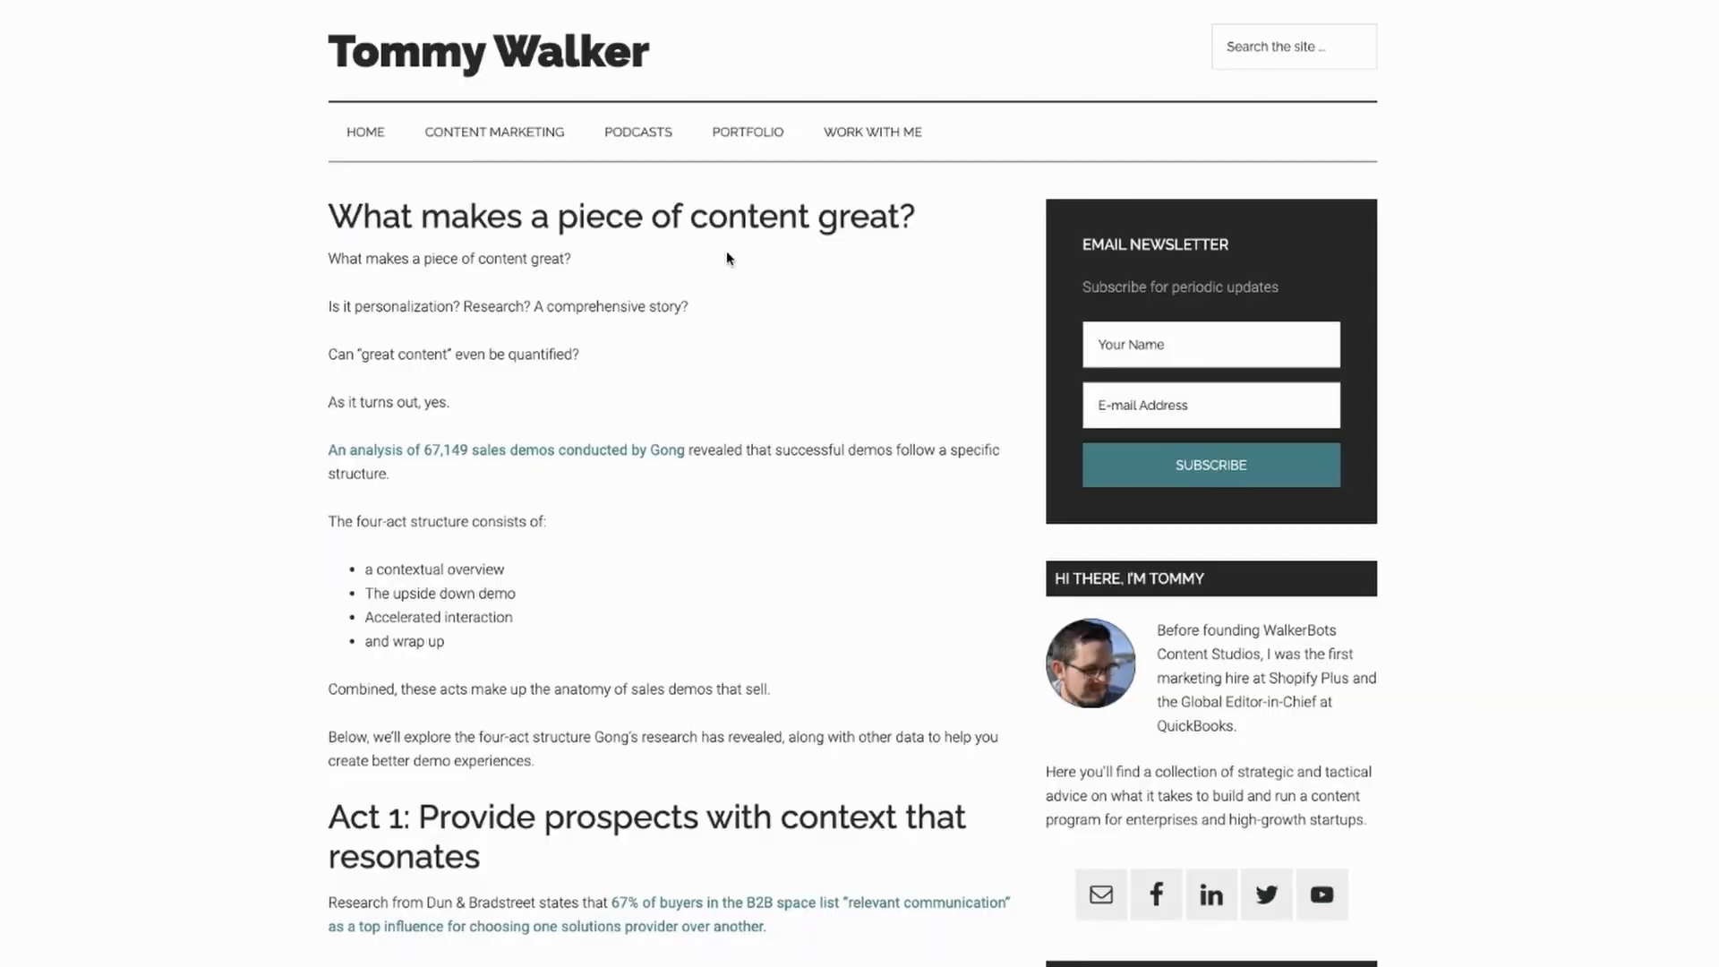
{"action": "scroll", "coordinate": [727, 258], "scroll_direction": "down", "scroll_amount": 4}
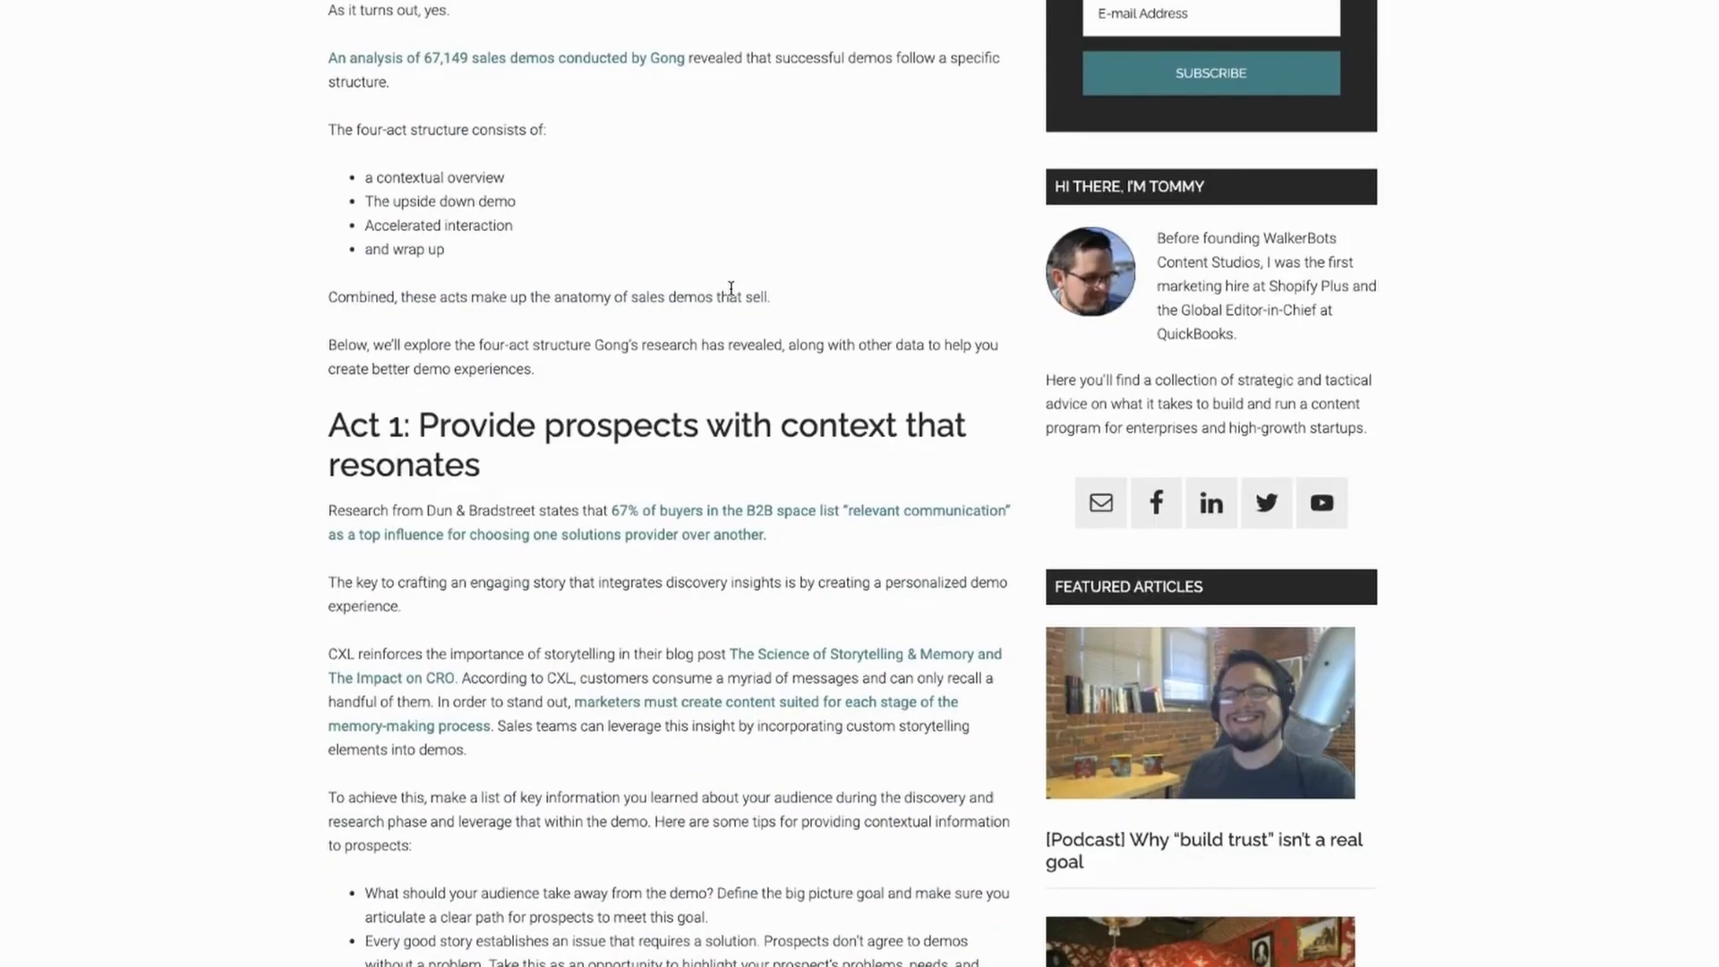
Step: Set the twelfth action, in Airtable, to the Update Record event
{"action": "scroll", "coordinate": [731, 287], "scroll_direction": "down", "scroll_amount": 3}
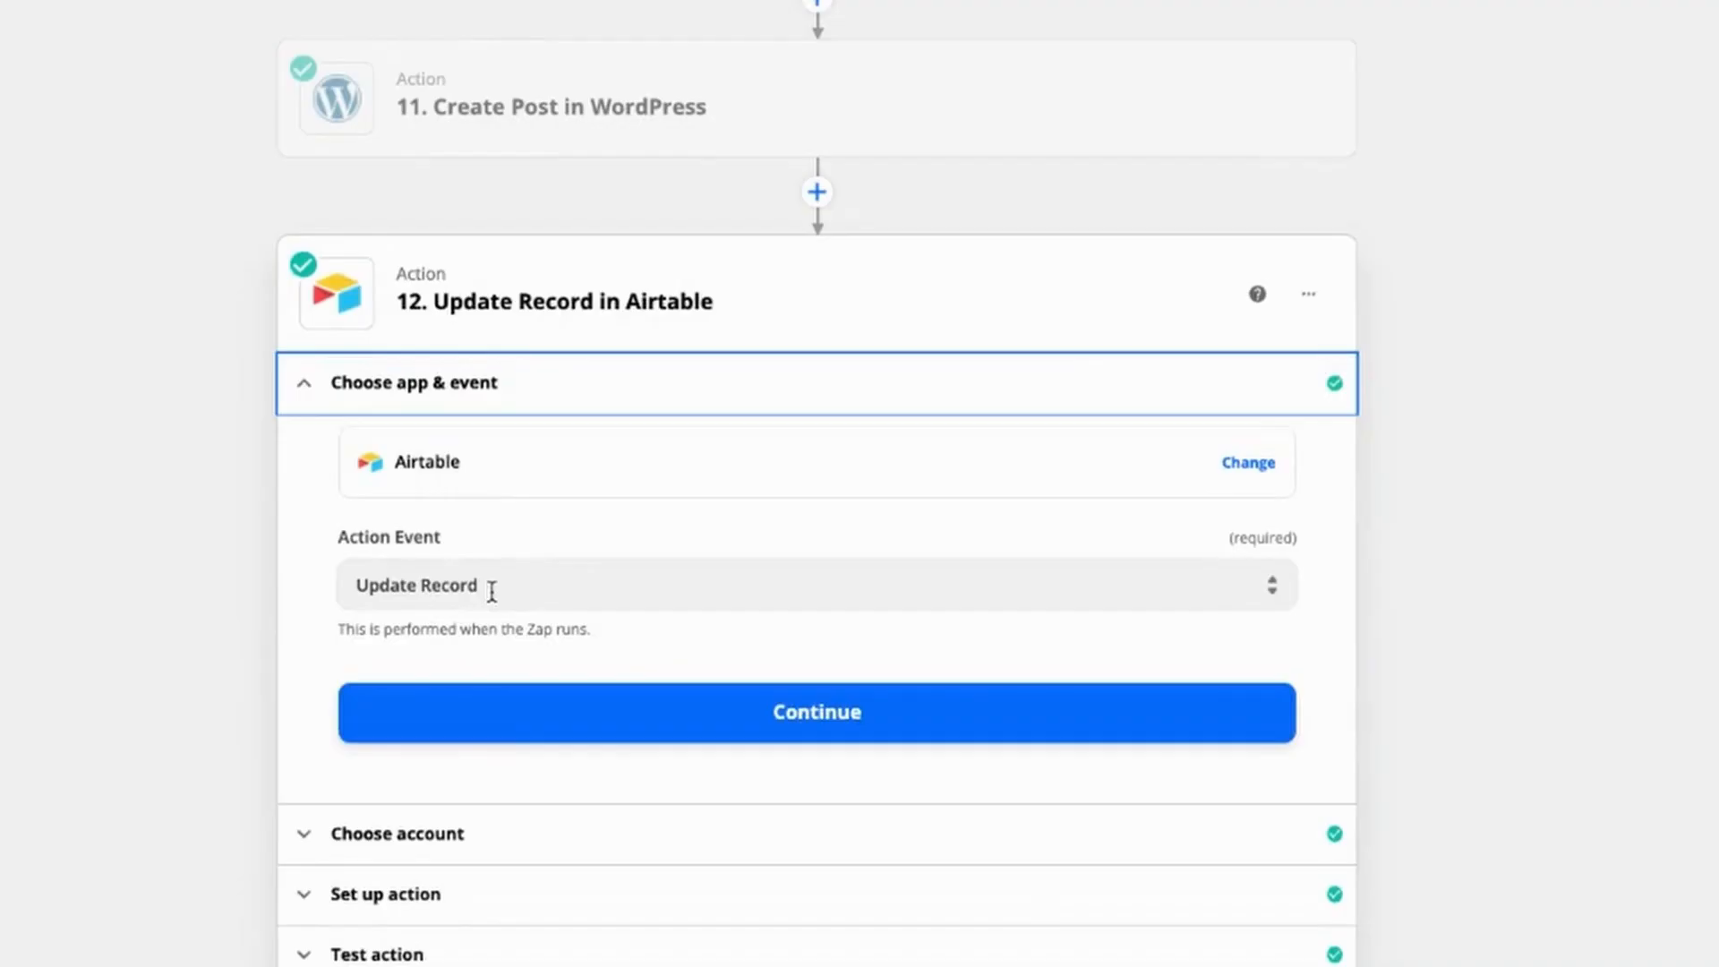
{"action": "left_click", "coordinate": [491, 591]}
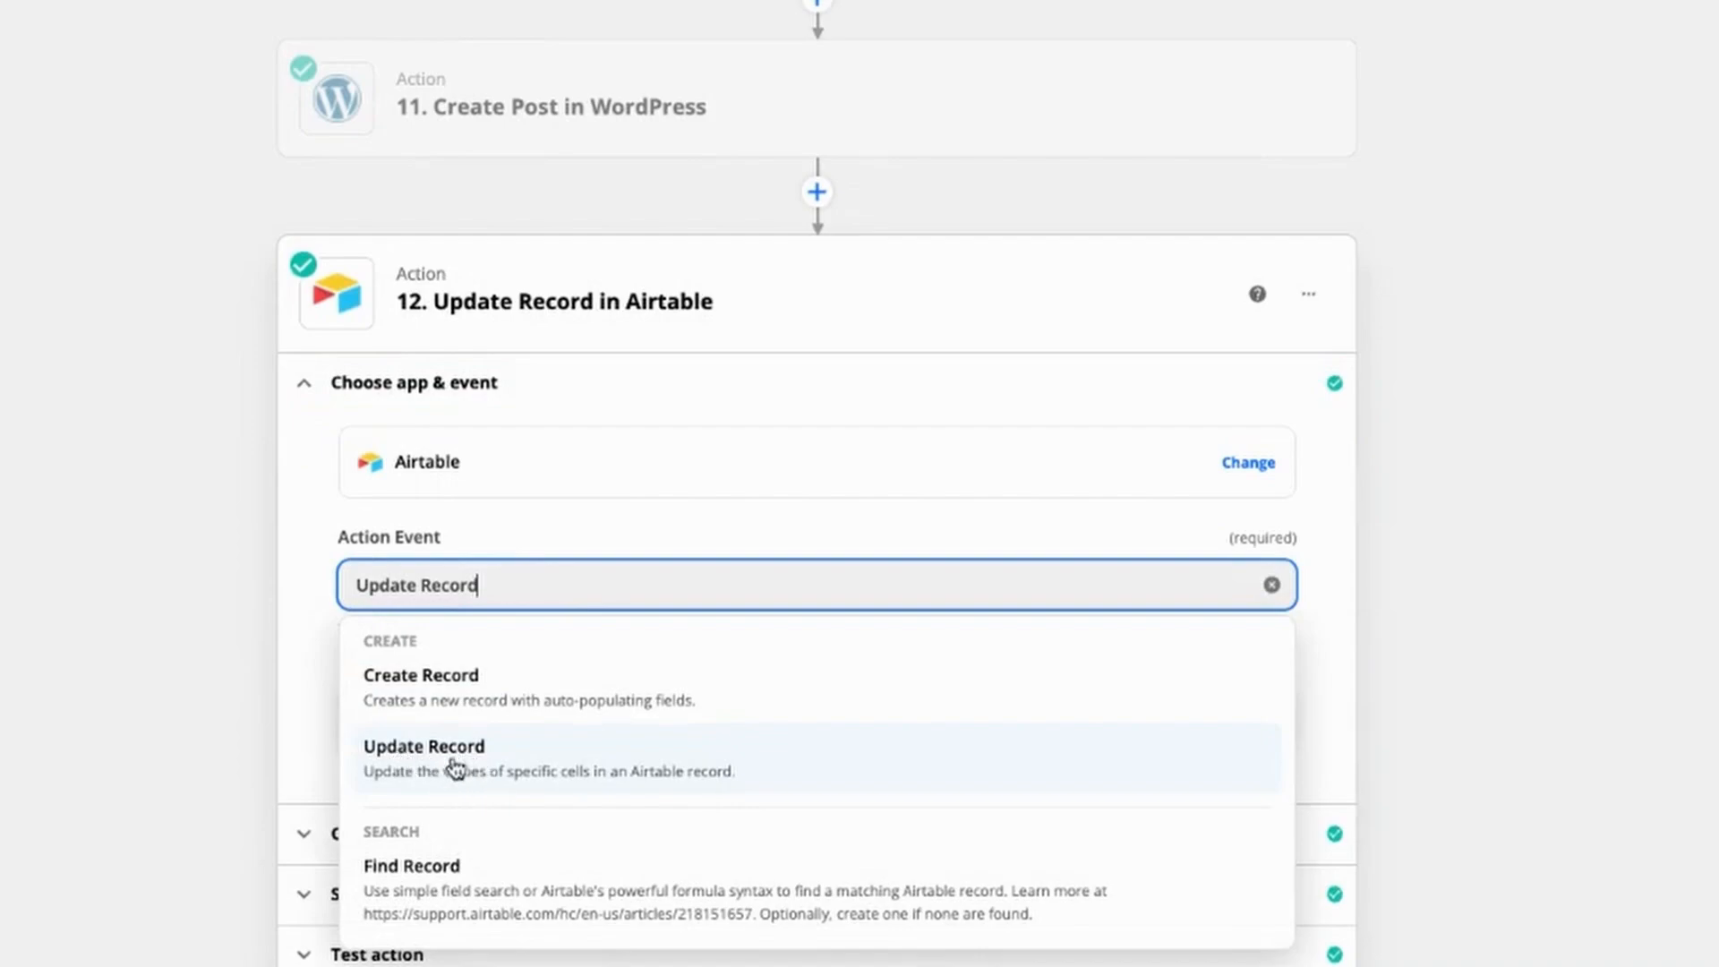
{"action": "left_click", "coordinate": [401, 765]}
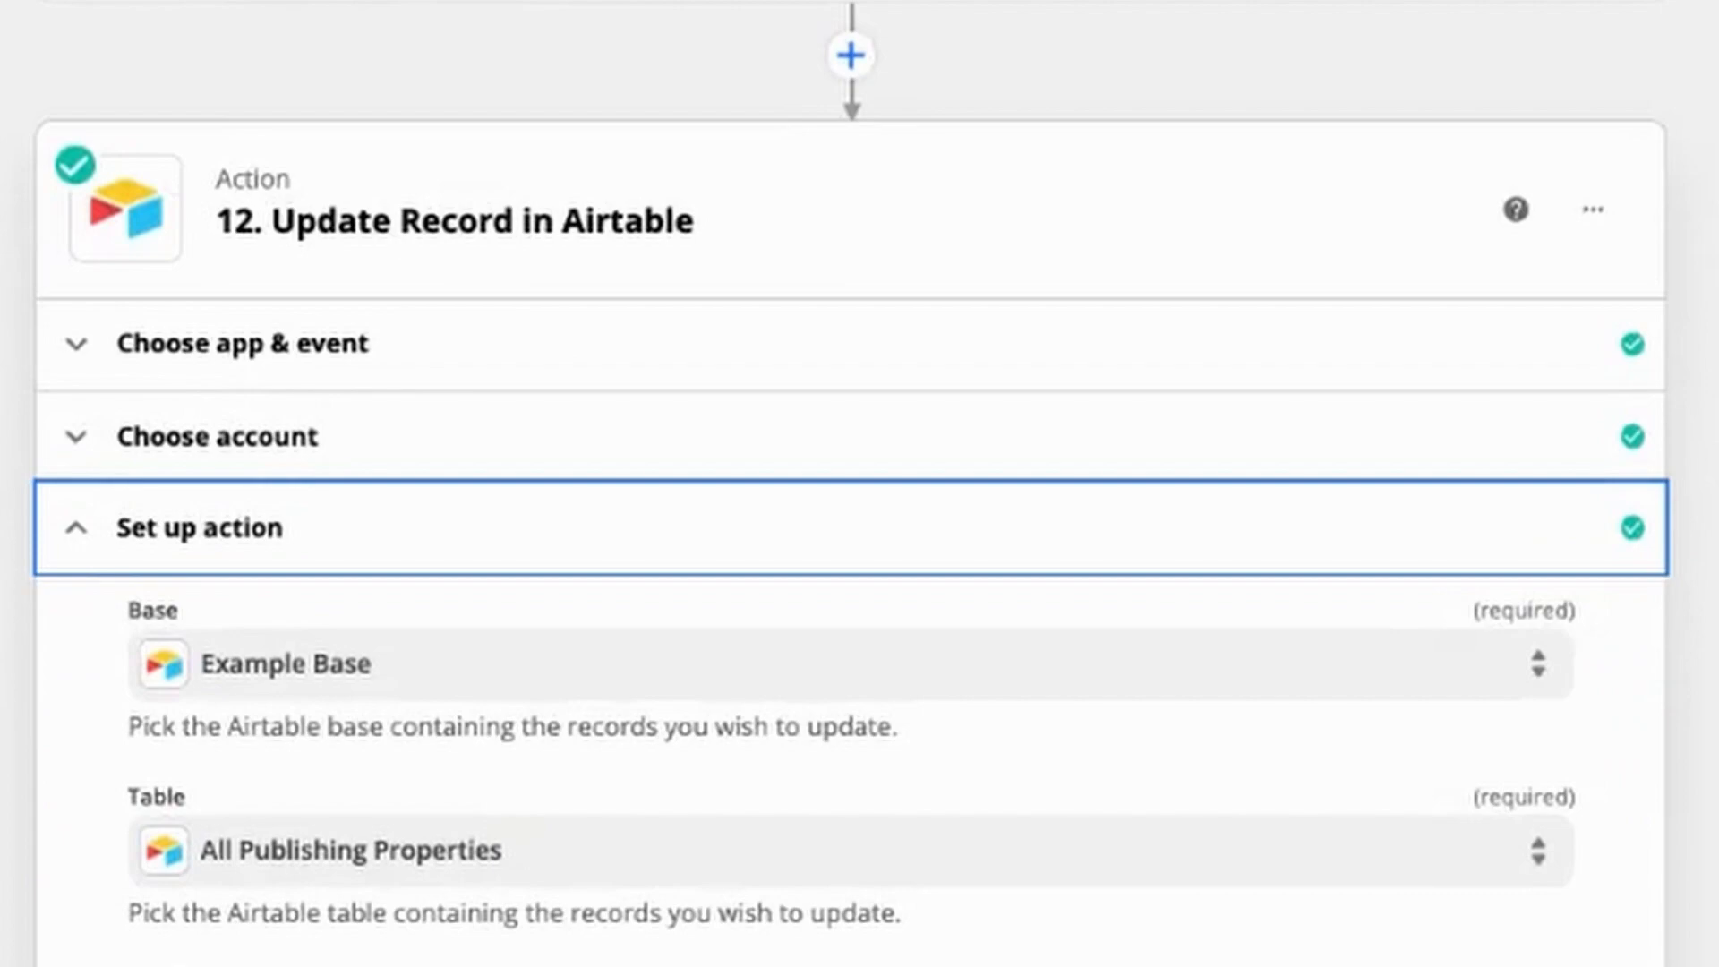
Step: Review the Airtable update's base, table, Record mapped to the first step's Record id, and Admin URL containing the eleventh action's ID
{"action": "scroll", "coordinate": [850, 484], "scroll_direction": "down", "scroll_amount": 2}
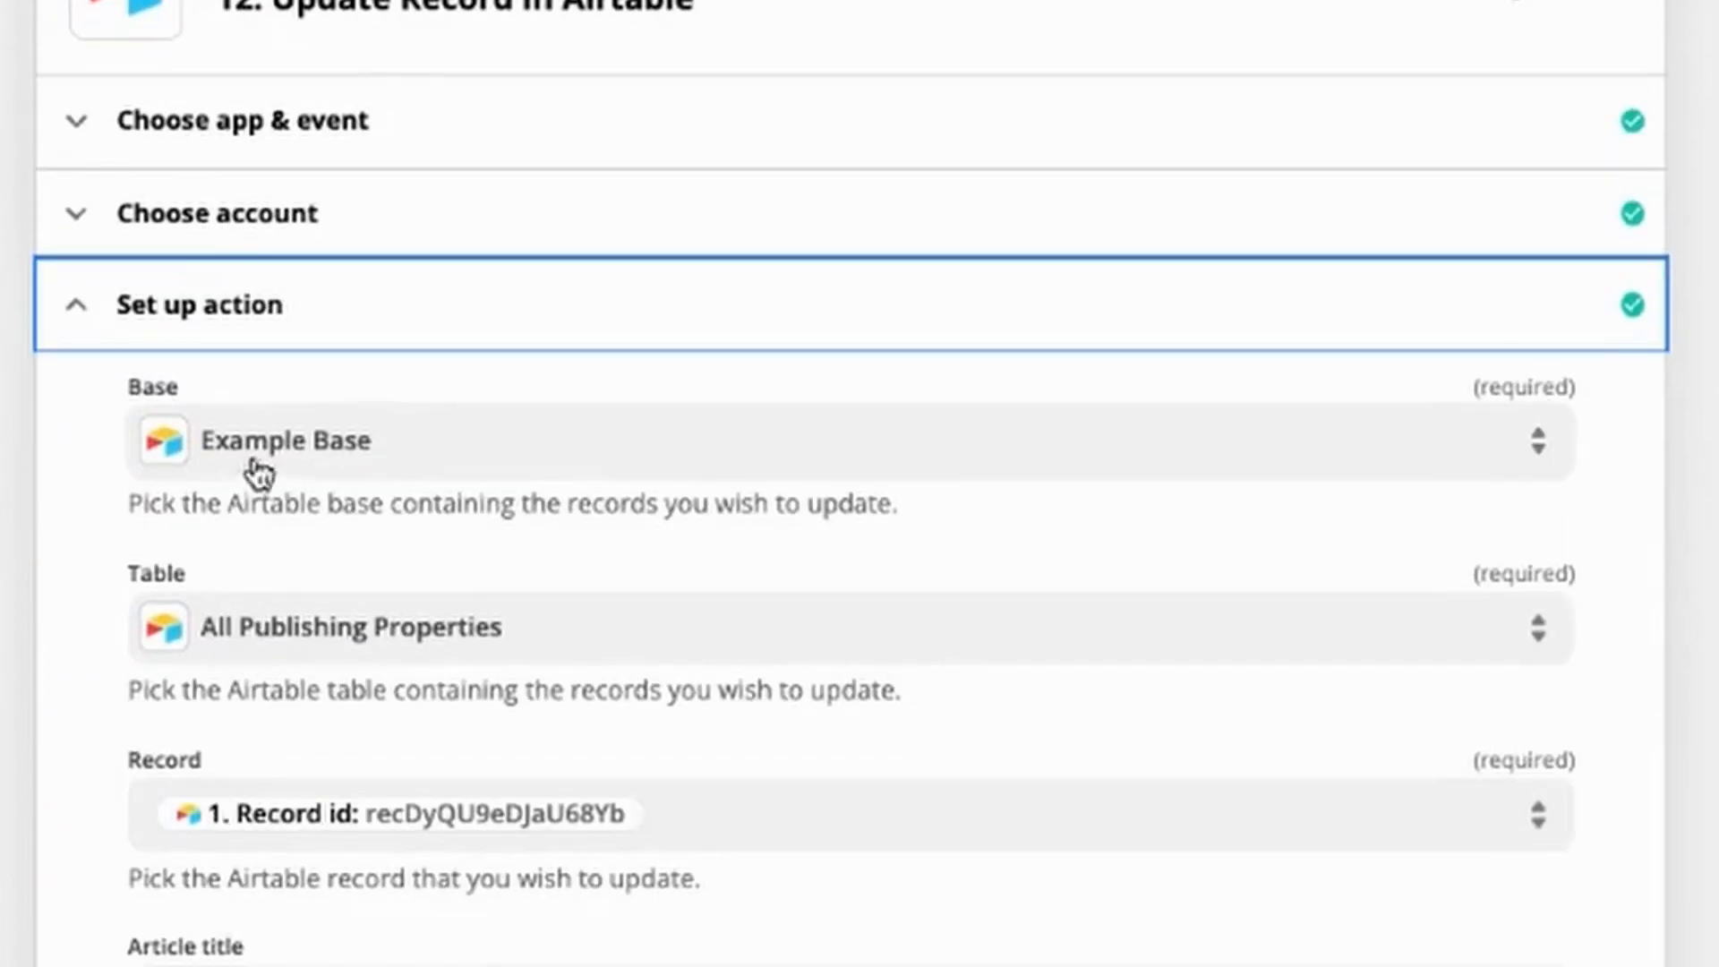
{"action": "scroll", "coordinate": [259, 474], "scroll_direction": "down", "scroll_amount": 1}
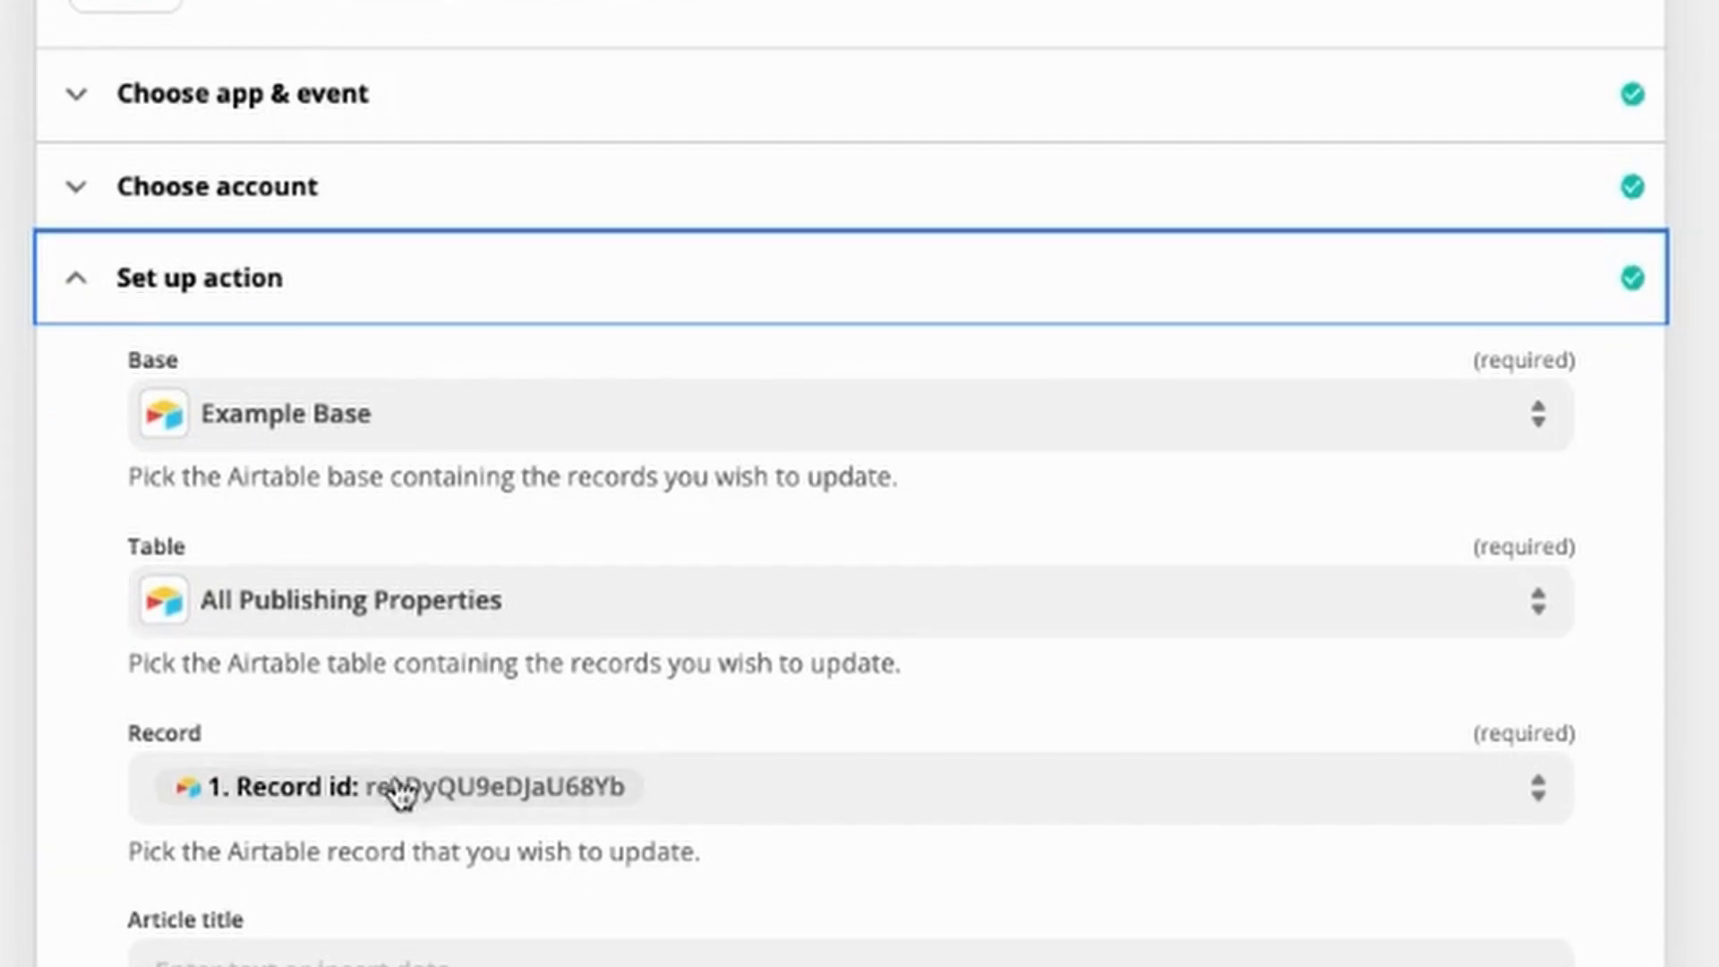
{"action": "scroll", "coordinate": [403, 793], "scroll_direction": "down", "scroll_amount": 4}
{"action": "scroll", "coordinate": [392, 785], "scroll_direction": "down", "scroll_amount": 2}
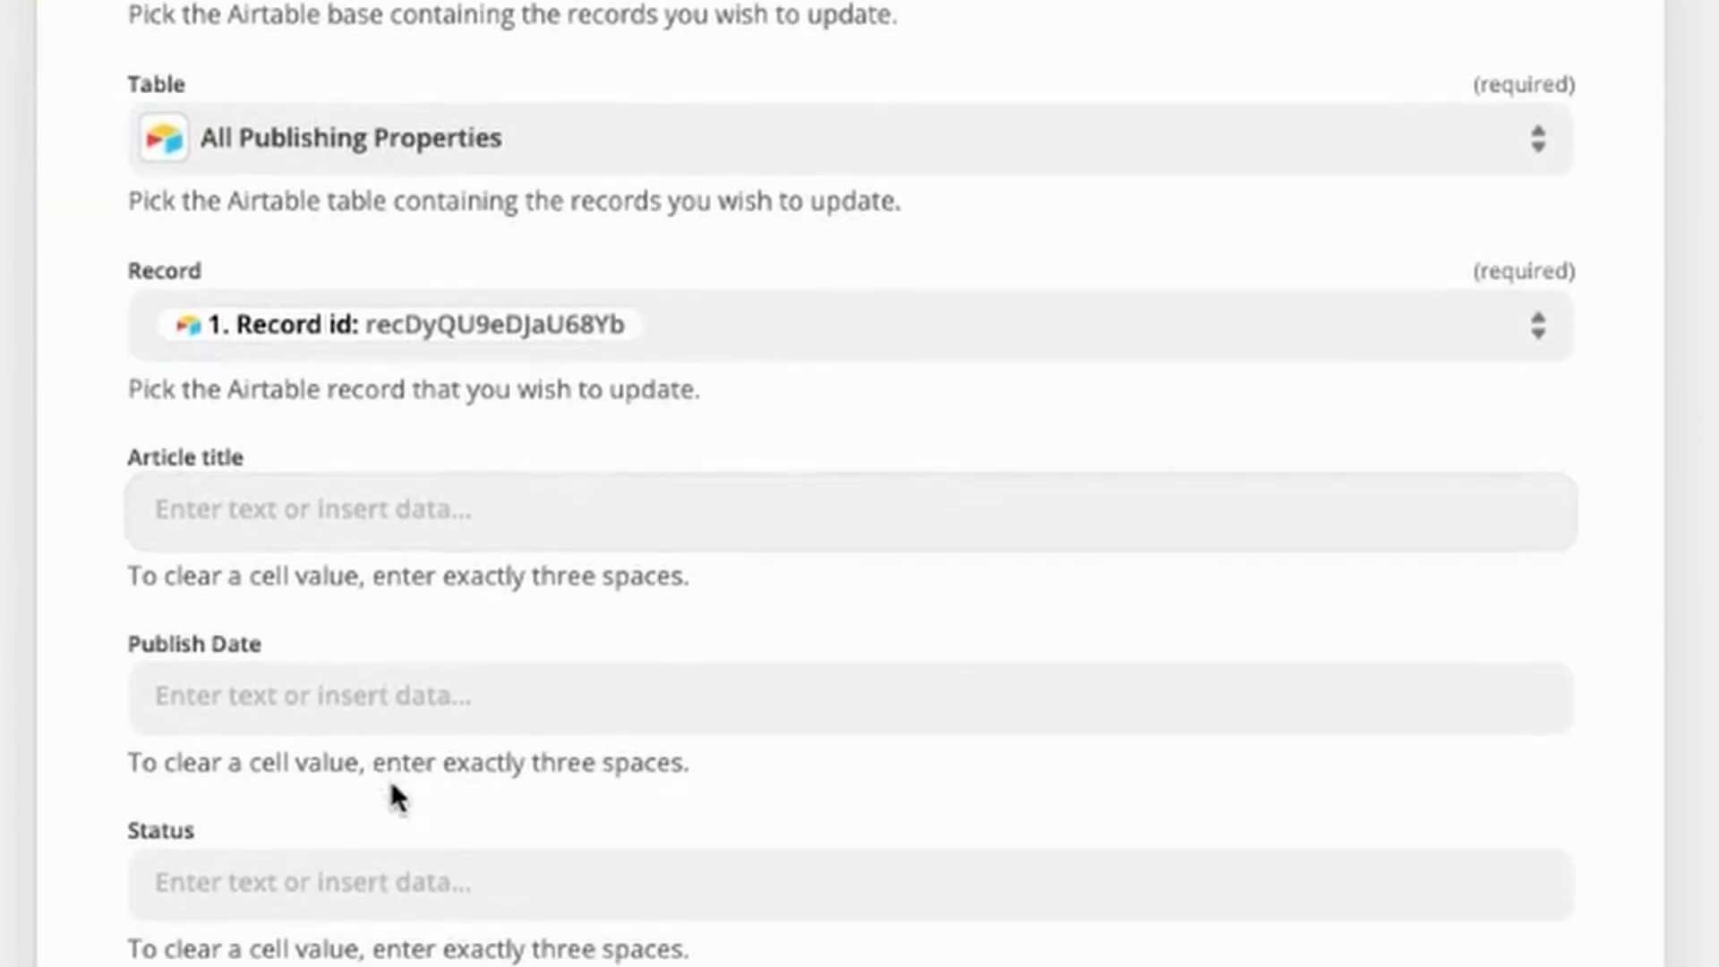
{"action": "scroll", "coordinate": [391, 781], "scroll_direction": "down", "scroll_amount": 10}
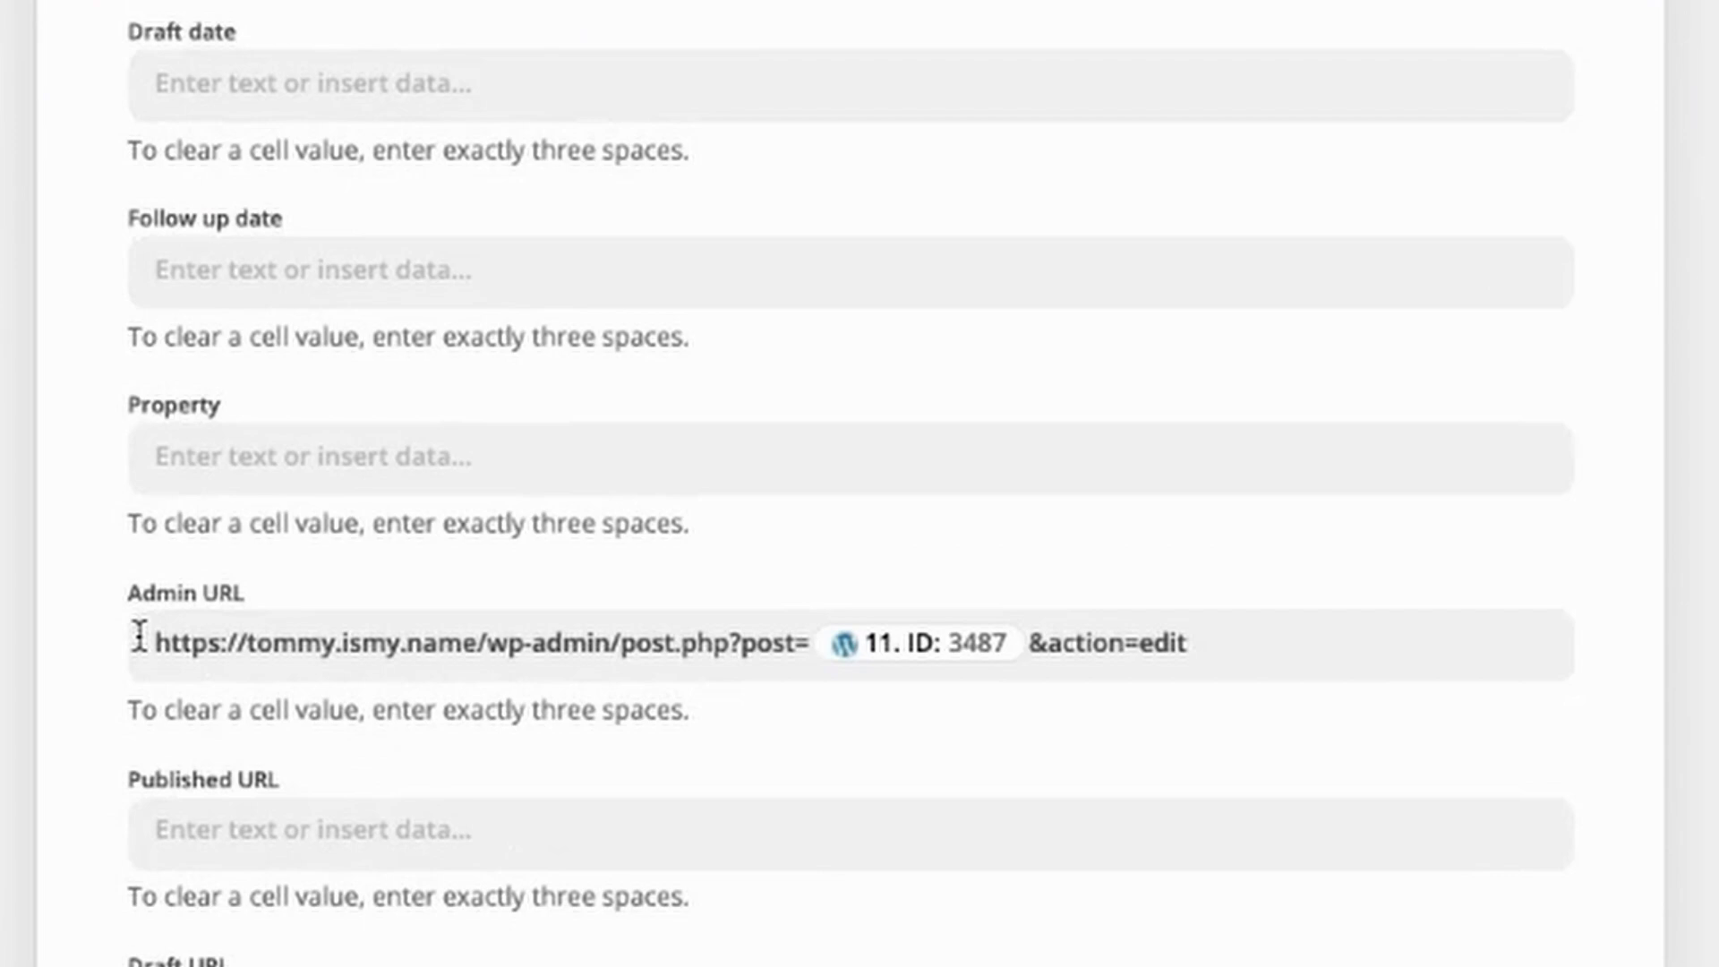